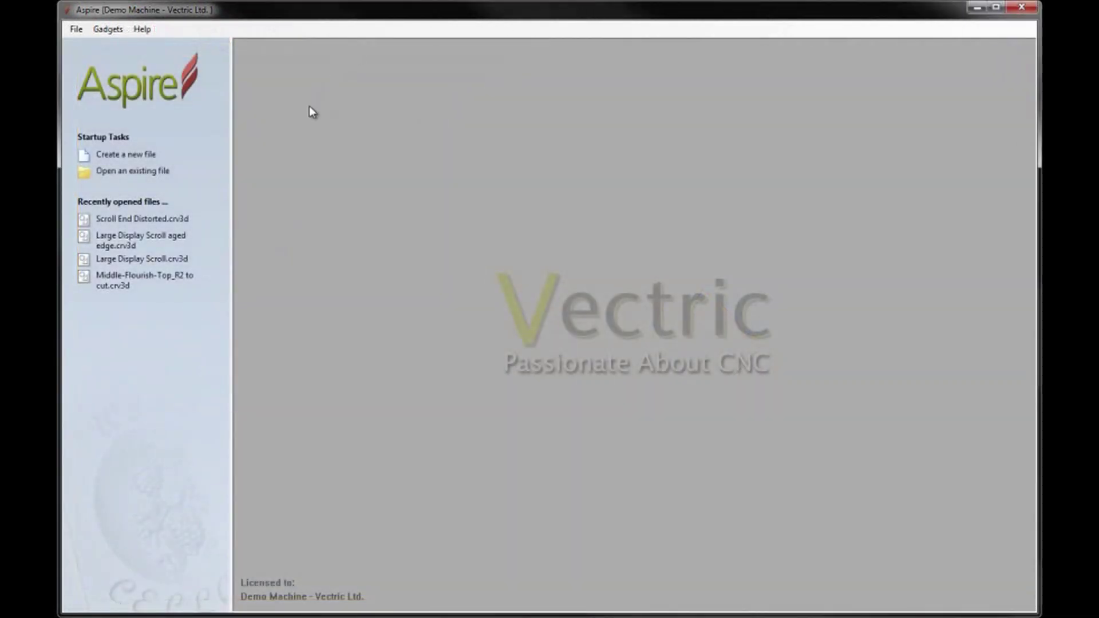
Step: Open the Scroll End Distorted project file
{"action": "left_click", "coordinate": [141, 173]}
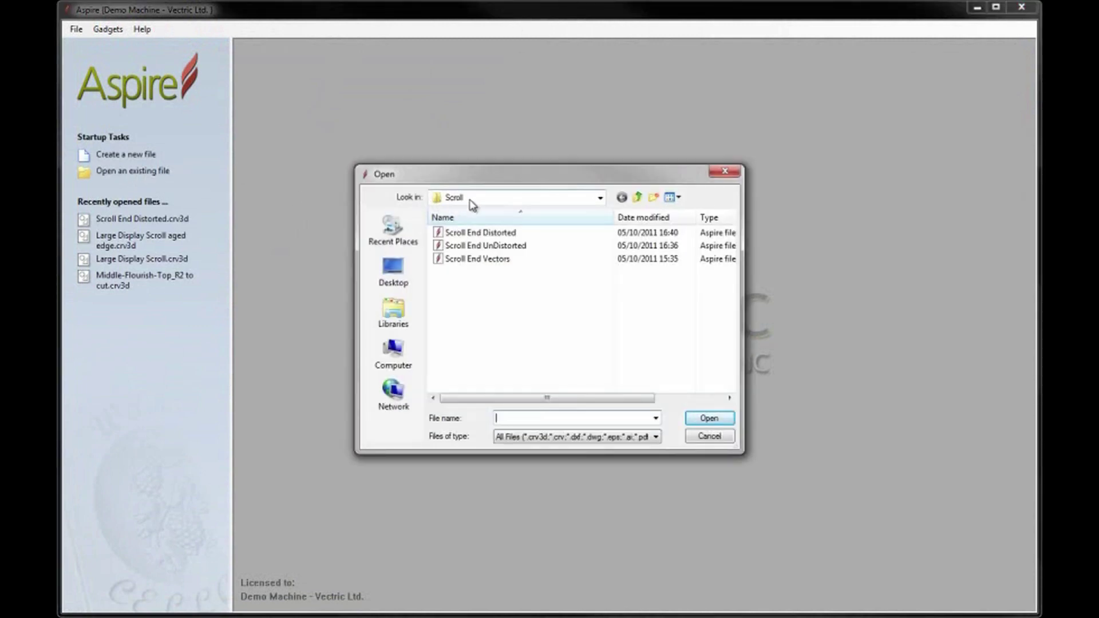
{"action": "left_click", "coordinate": [475, 233]}
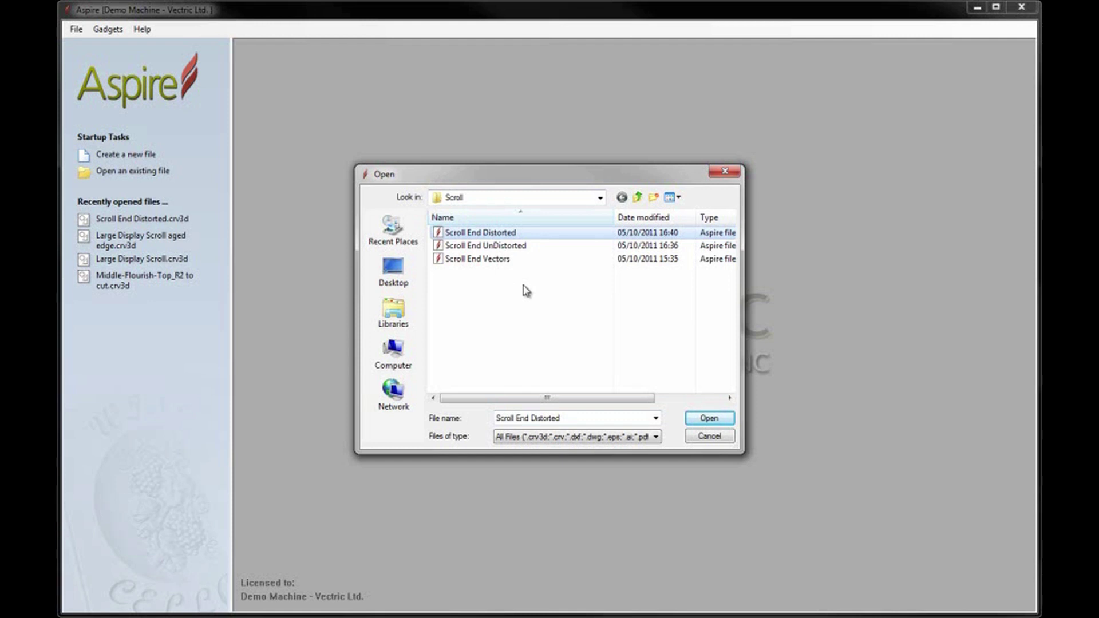
{"action": "left_click", "coordinate": [722, 420]}
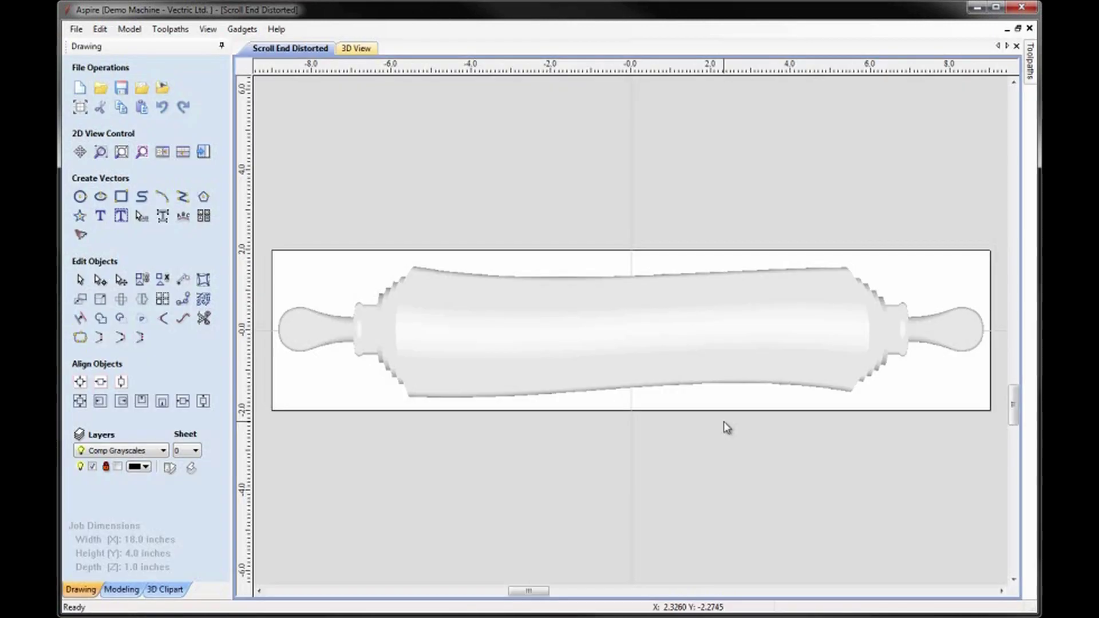
Step: Tile the 2D and 3D views horizontally, one above the other
{"action": "left_click", "coordinate": [208, 29]}
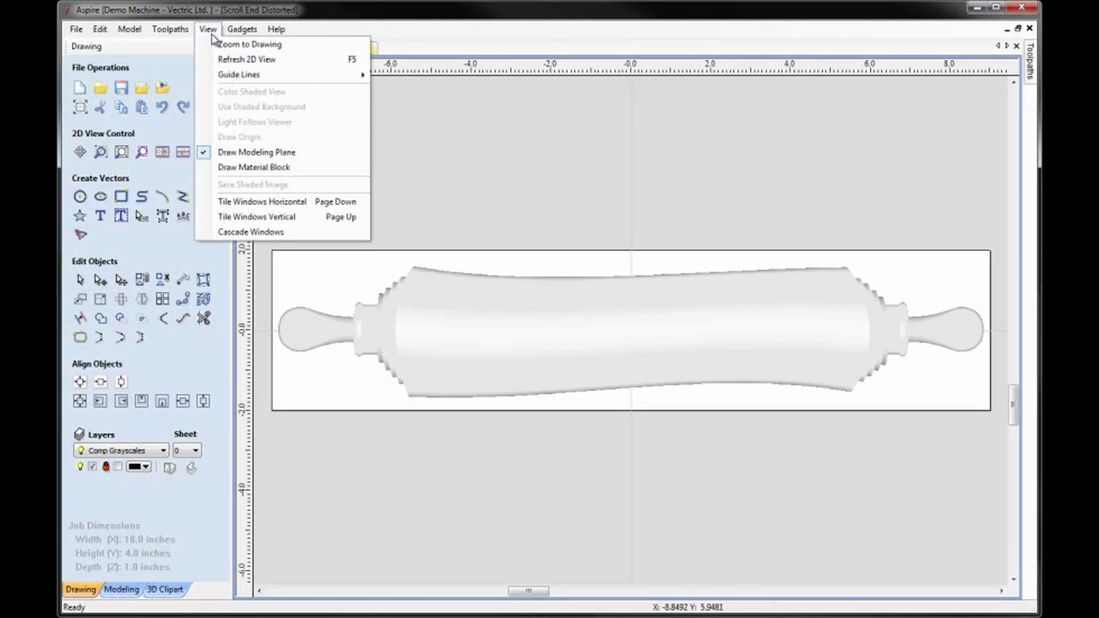
{"action": "left_click", "coordinate": [235, 203]}
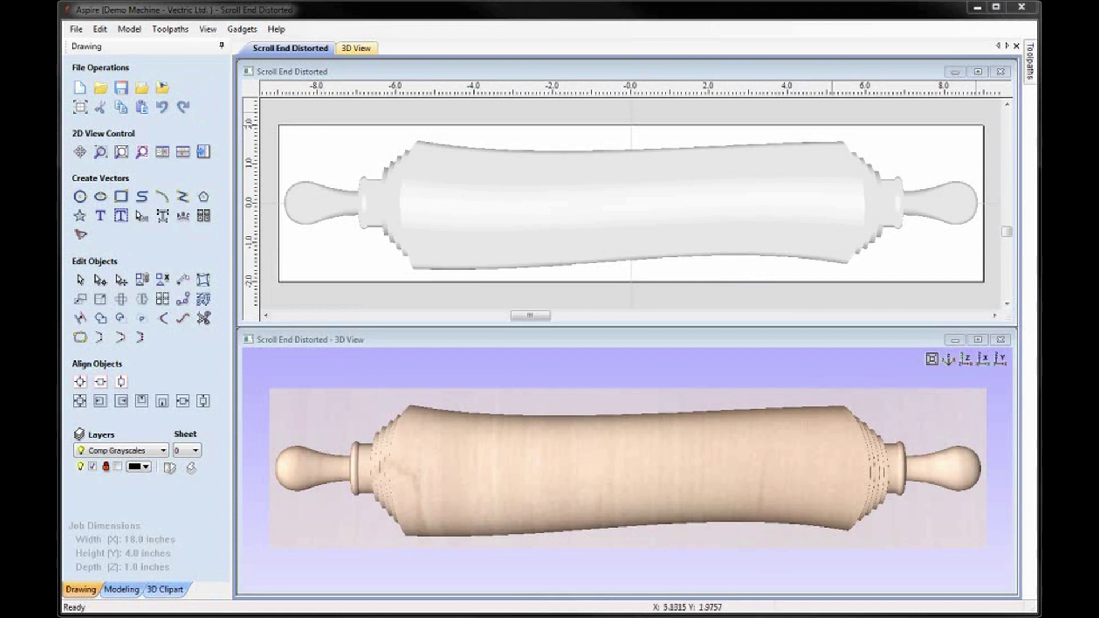
{"action": "left_click", "coordinate": [683, 14]}
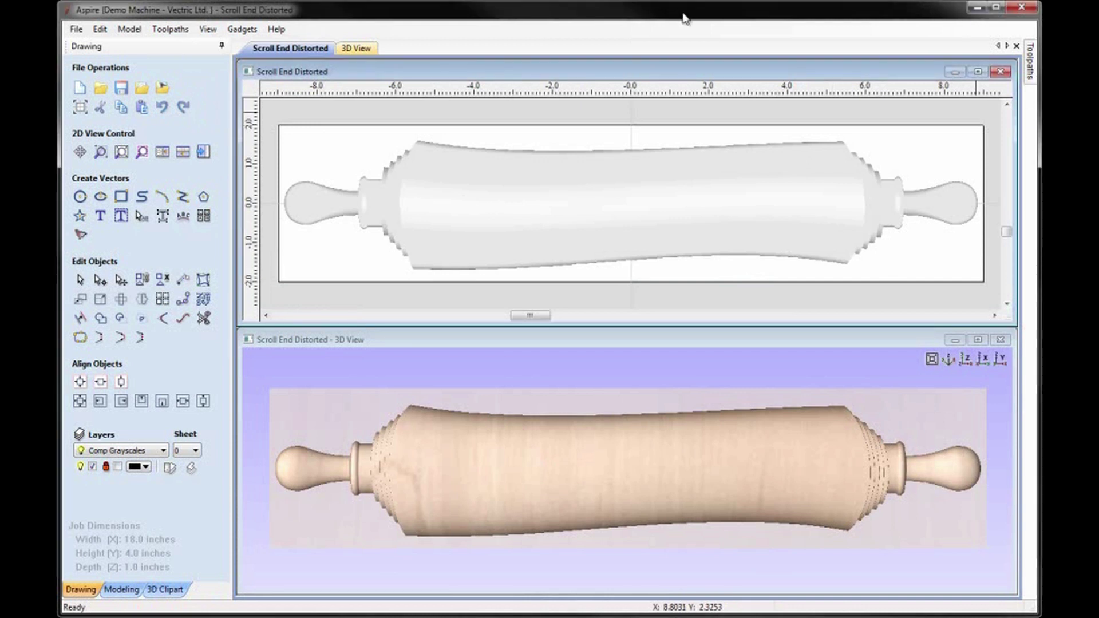
Step: Change the job height to 24 inches, making the material 18 x 24 x 1 inch
{"action": "left_click", "coordinate": [80, 107]}
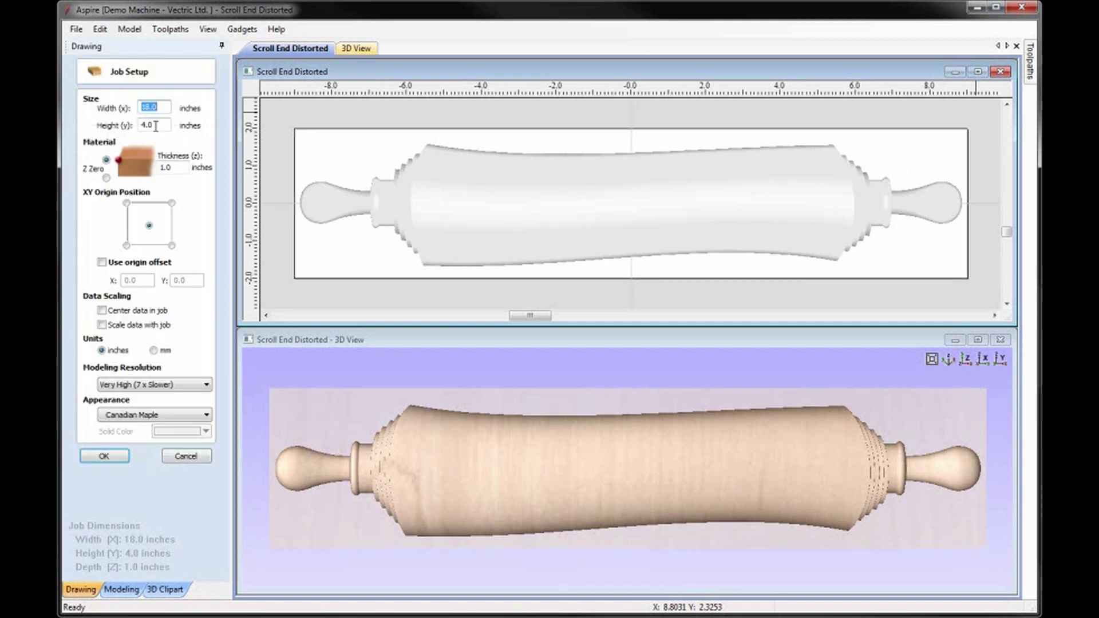
{"action": "double_click", "coordinate": [157, 125]}
{"action": "type", "text": "24"}
{"action": "left_click", "coordinate": [115, 459]}
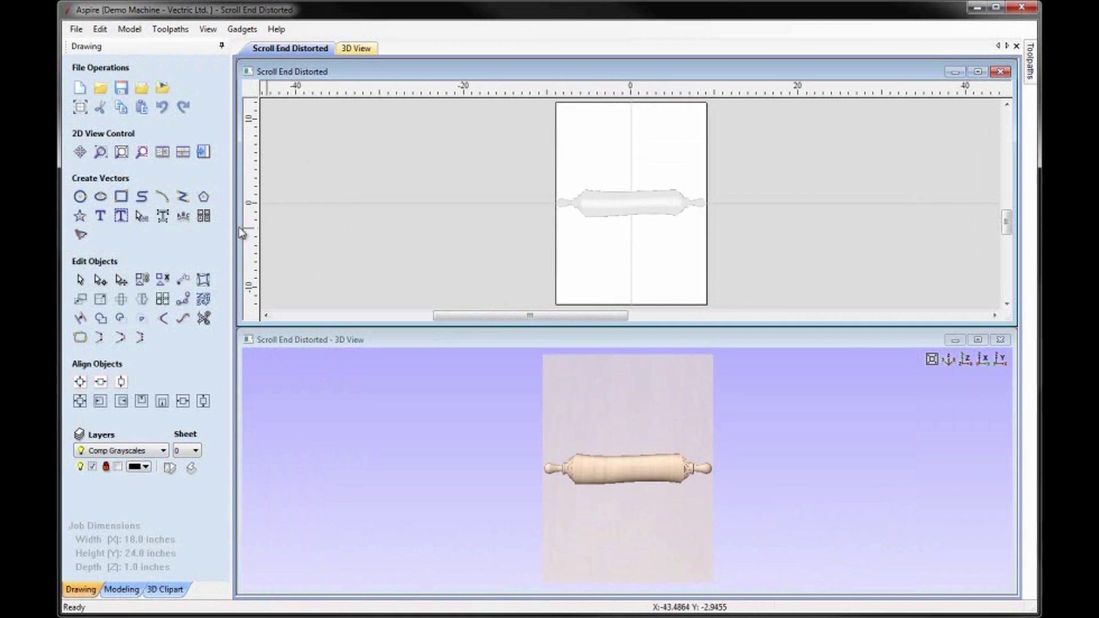
Step: Draw an 11 x 18 inch rectangle centred on the job around the roller
{"action": "left_click", "coordinate": [121, 198]}
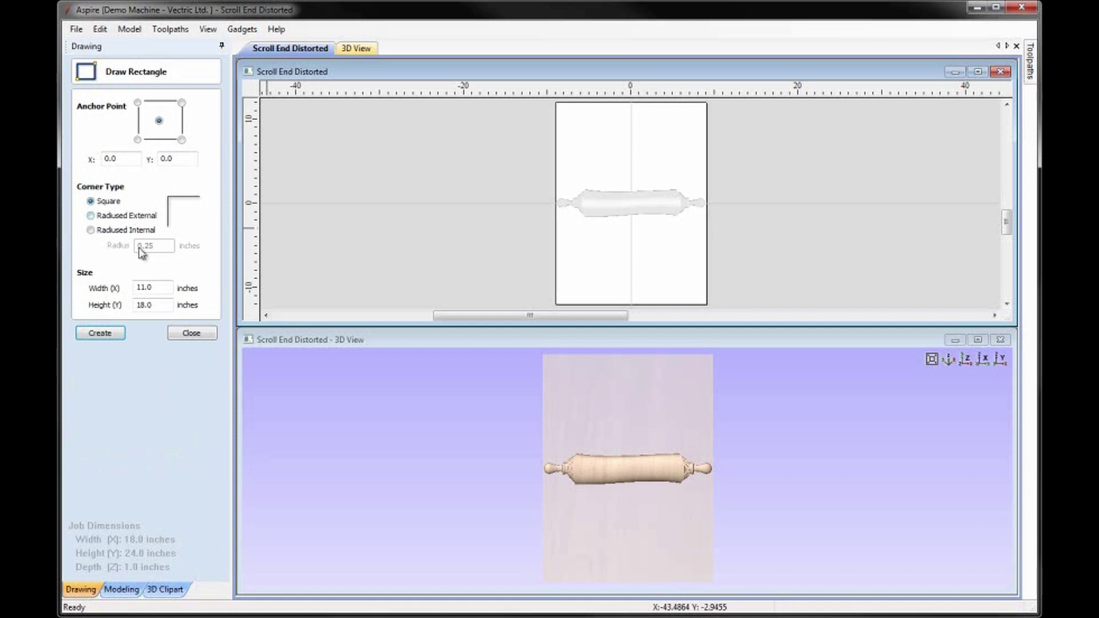
{"action": "double_click", "coordinate": [160, 289]}
{"action": "type", "text": "11"}
{"action": "double_click", "coordinate": [160, 305]}
{"action": "type", "text": "18"}
{"action": "left_click", "coordinate": [100, 333]}
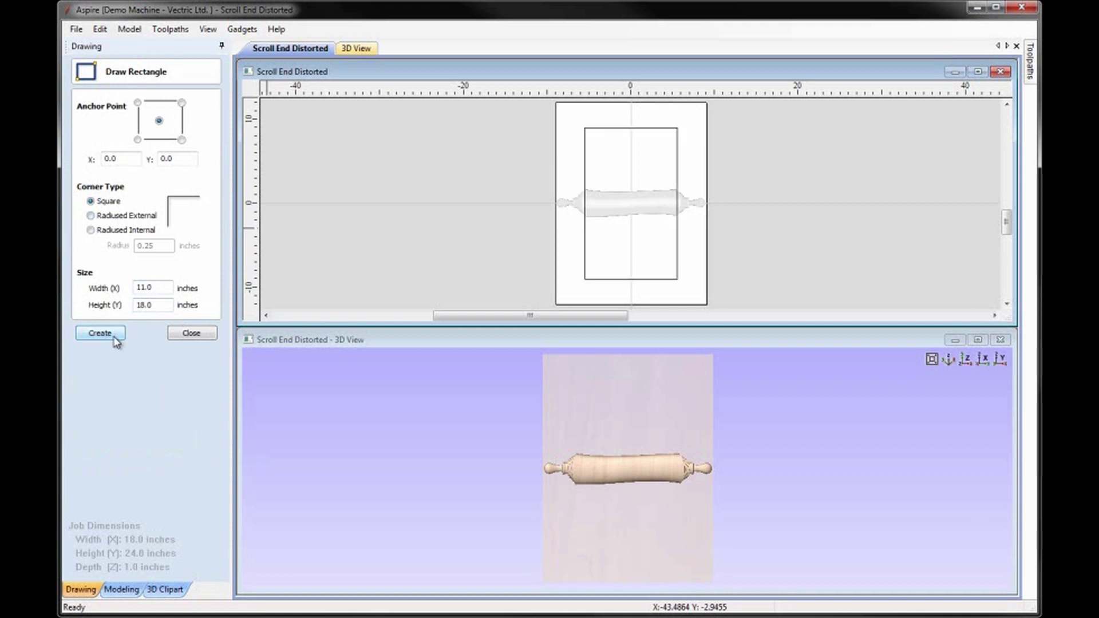
{"action": "left_click", "coordinate": [194, 333]}
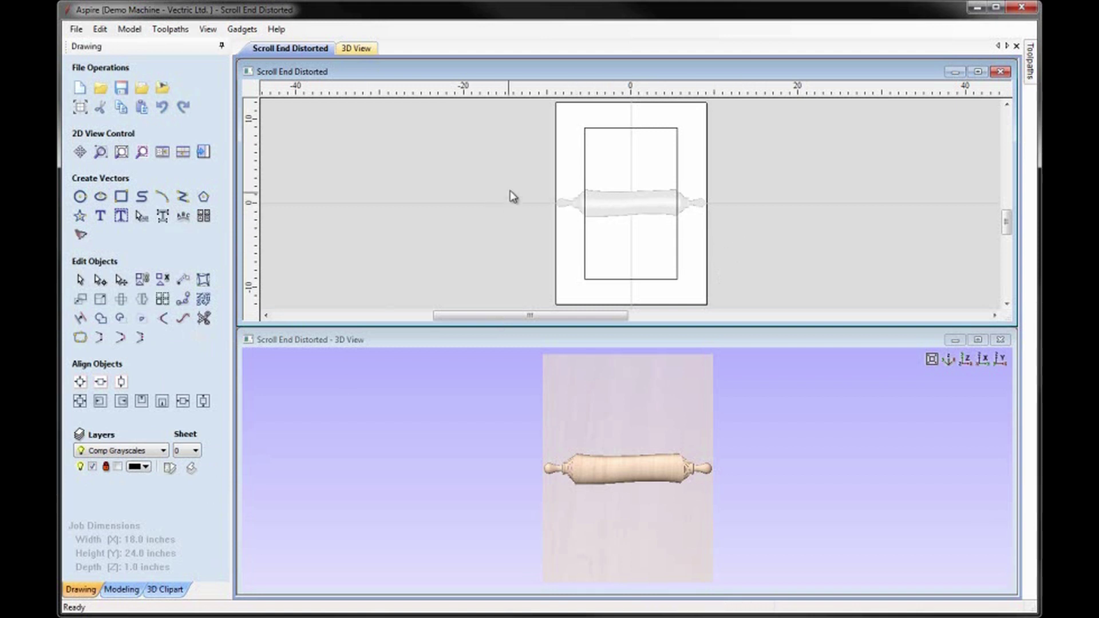
Step: Group the roller body and both end handles into one component
{"action": "left_click", "coordinate": [628, 216]}
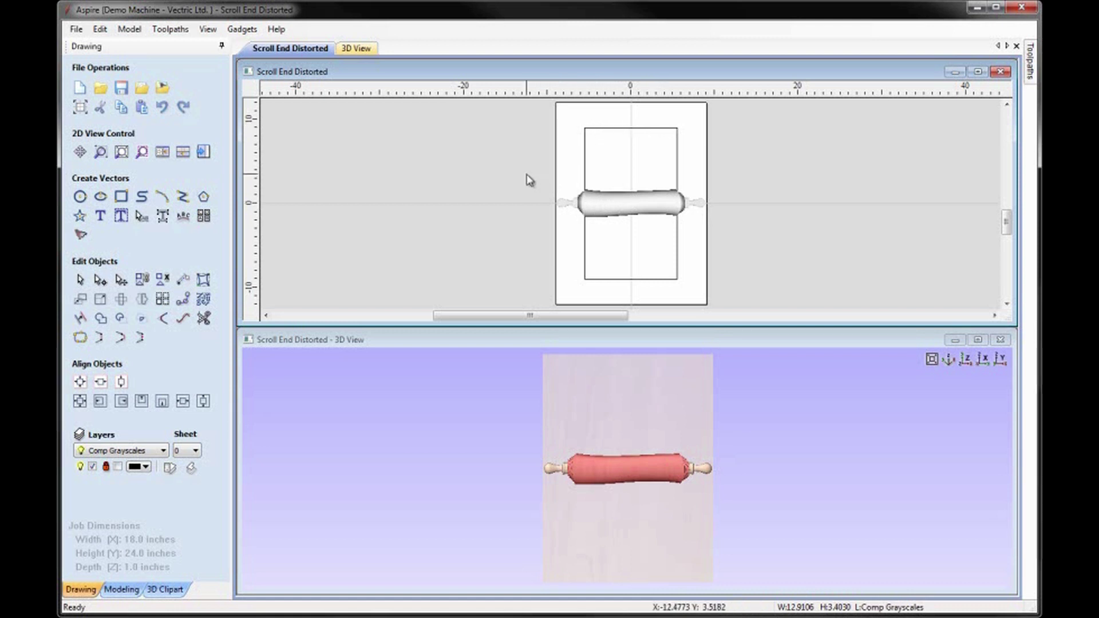
{"action": "left_click_drag", "start_coordinate": [527, 179], "coordinate": [742, 275]}
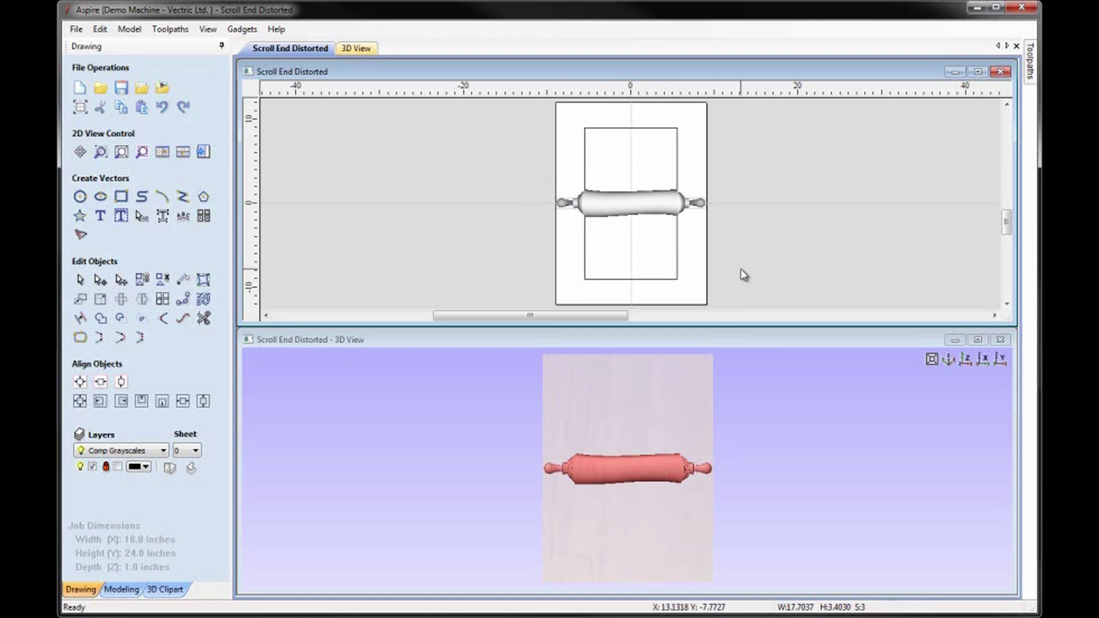
{"action": "right_click", "coordinate": [637, 208]}
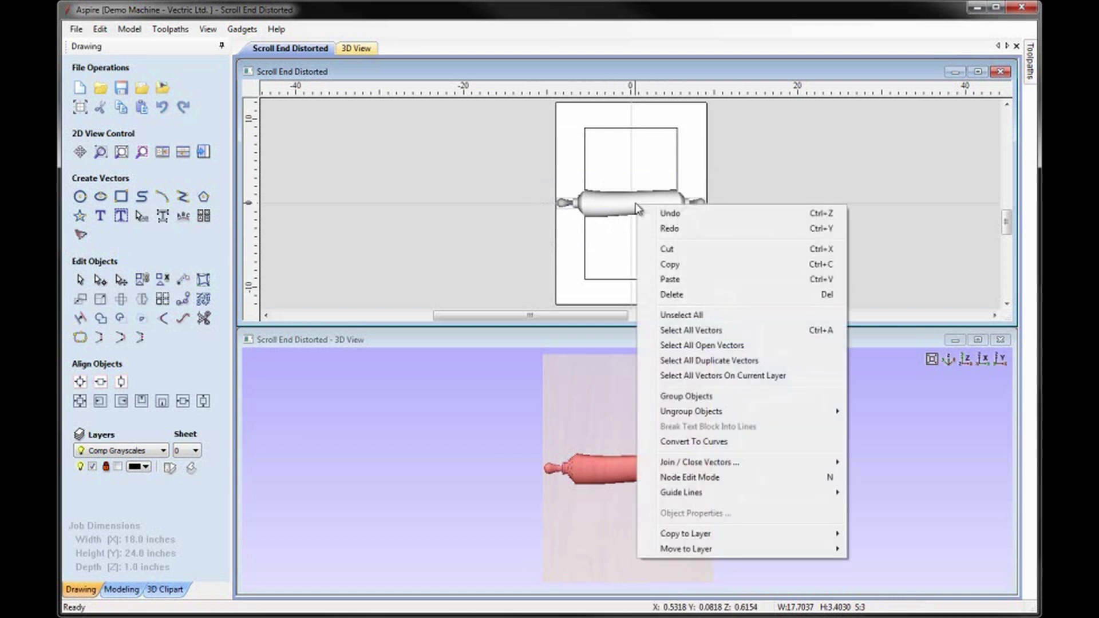
{"action": "left_click", "coordinate": [708, 402]}
Step: Rename the Paper - Group component to 'Scroll Top' in the component tree
{"action": "left_click", "coordinate": [117, 589]}
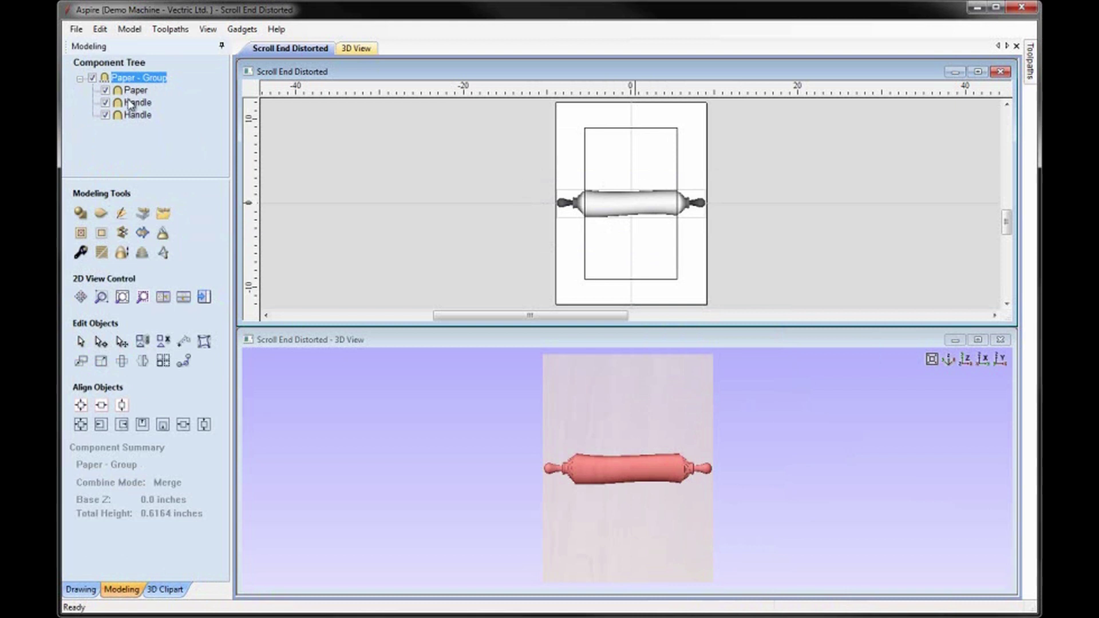
{"action": "left_click", "coordinate": [78, 79]}
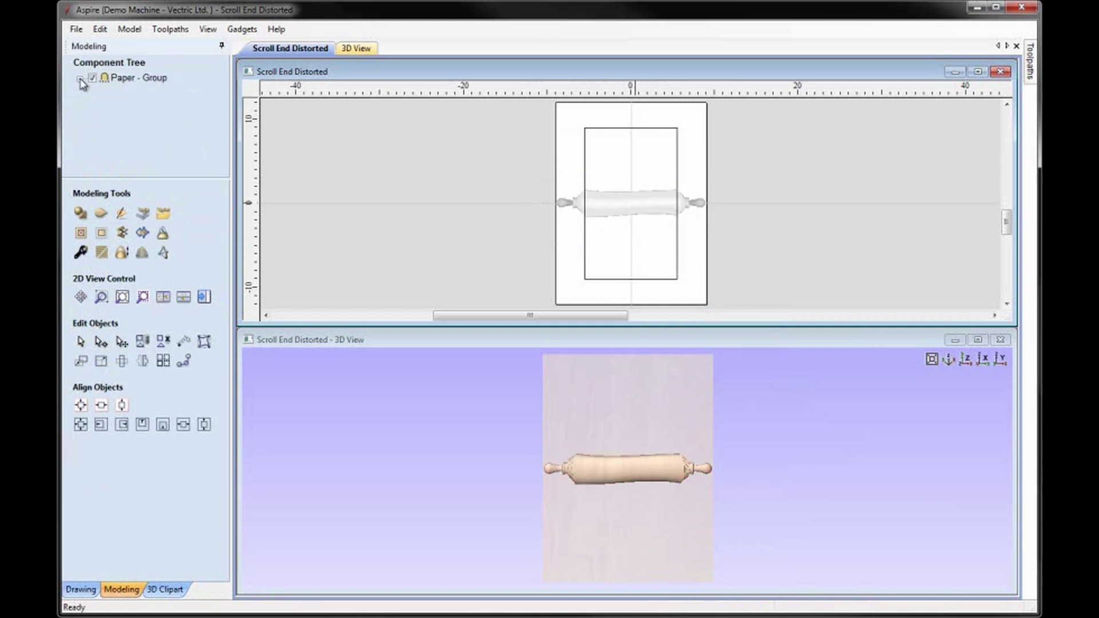
{"action": "right_click", "coordinate": [128, 81]}
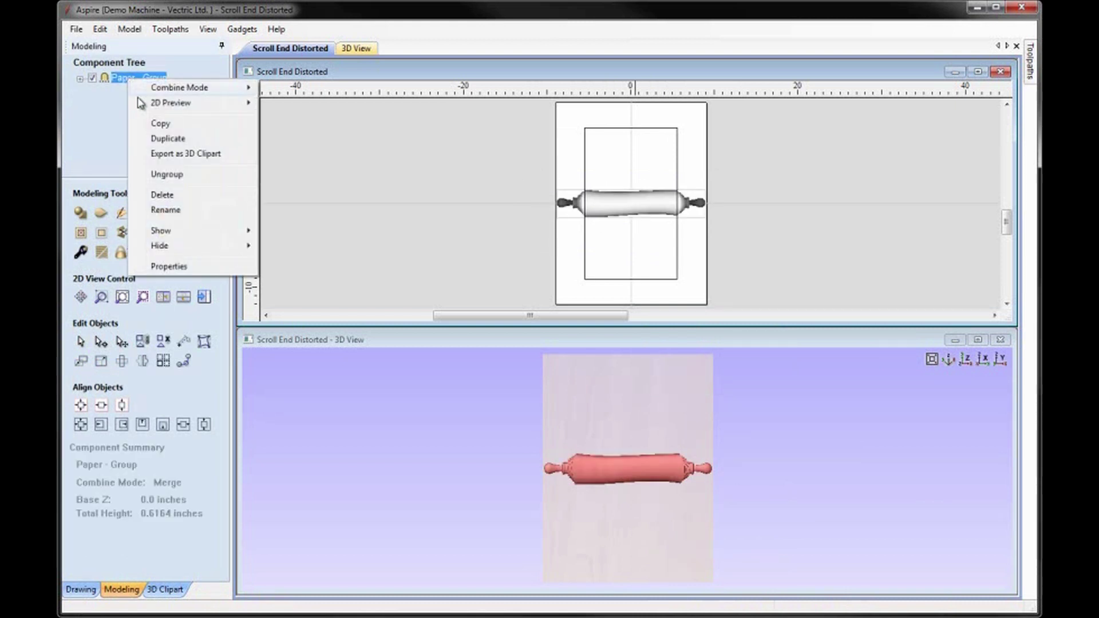
{"action": "left_click", "coordinate": [179, 210]}
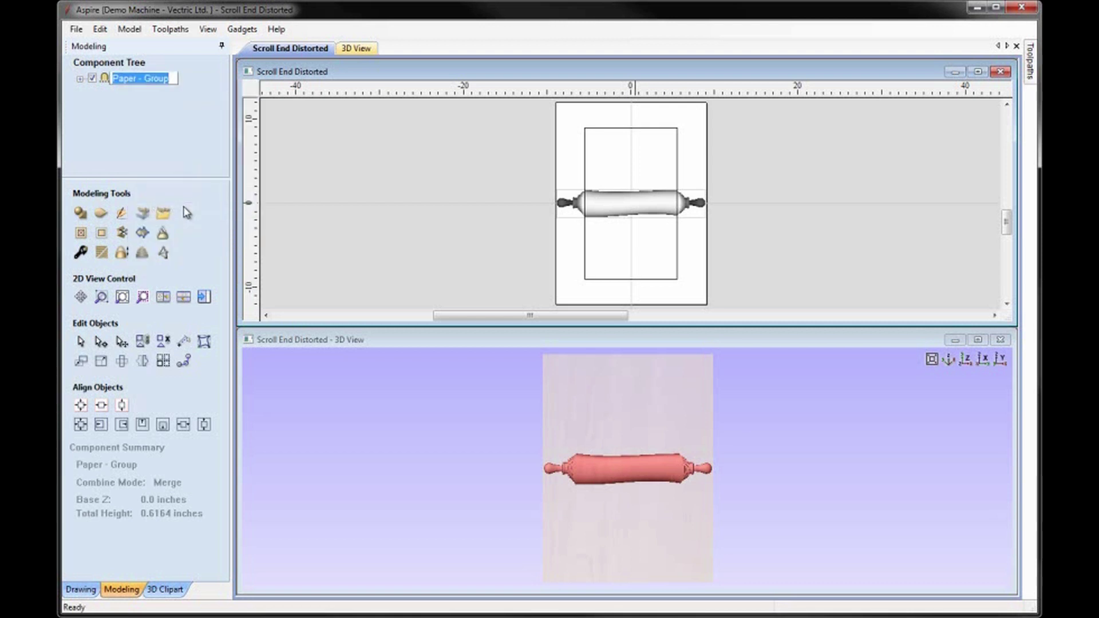
{"action": "type", "text": "Scroll Top"}
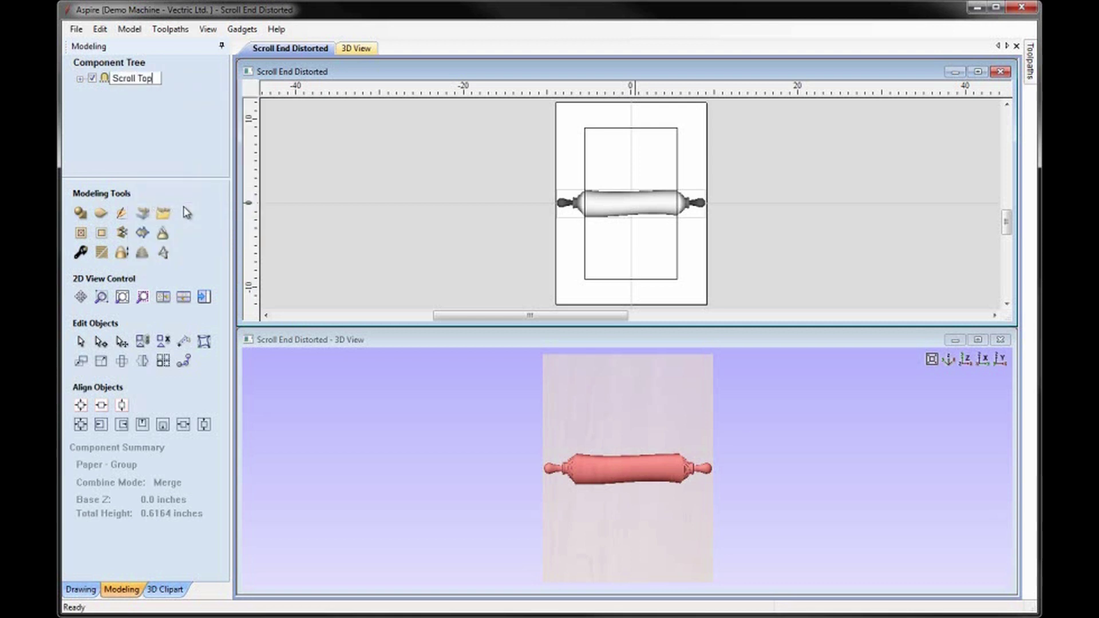
{"action": "left_click", "coordinate": [96, 105]}
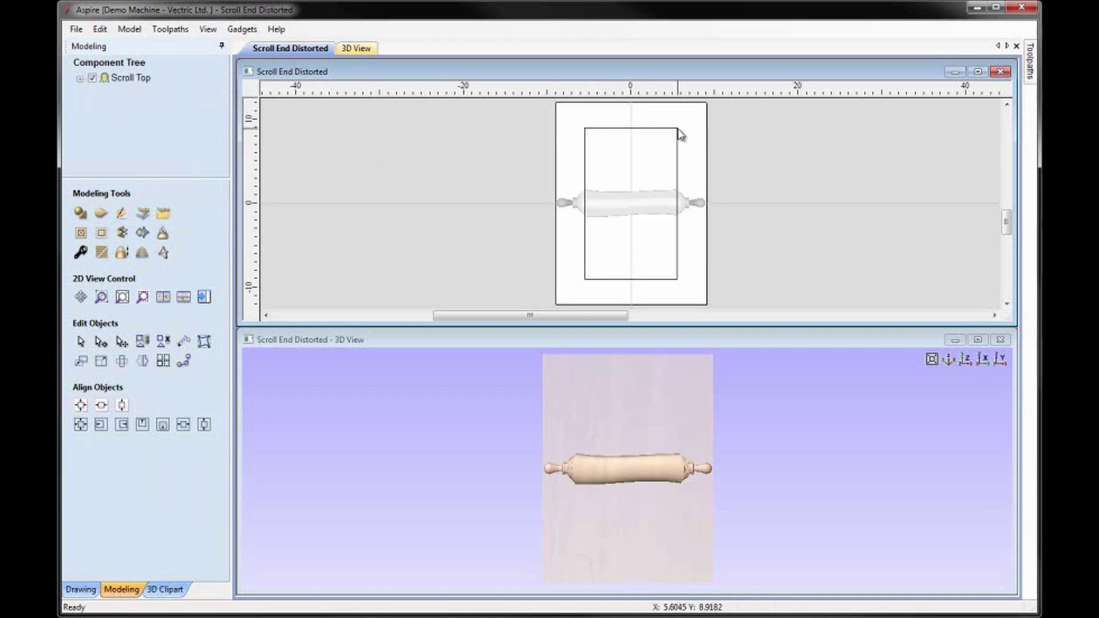
Step: Draw a short reference line at the rectangle's top-left corner and align Scroll Top to the sheet's top
{"action": "left_click", "coordinate": [89, 594]}
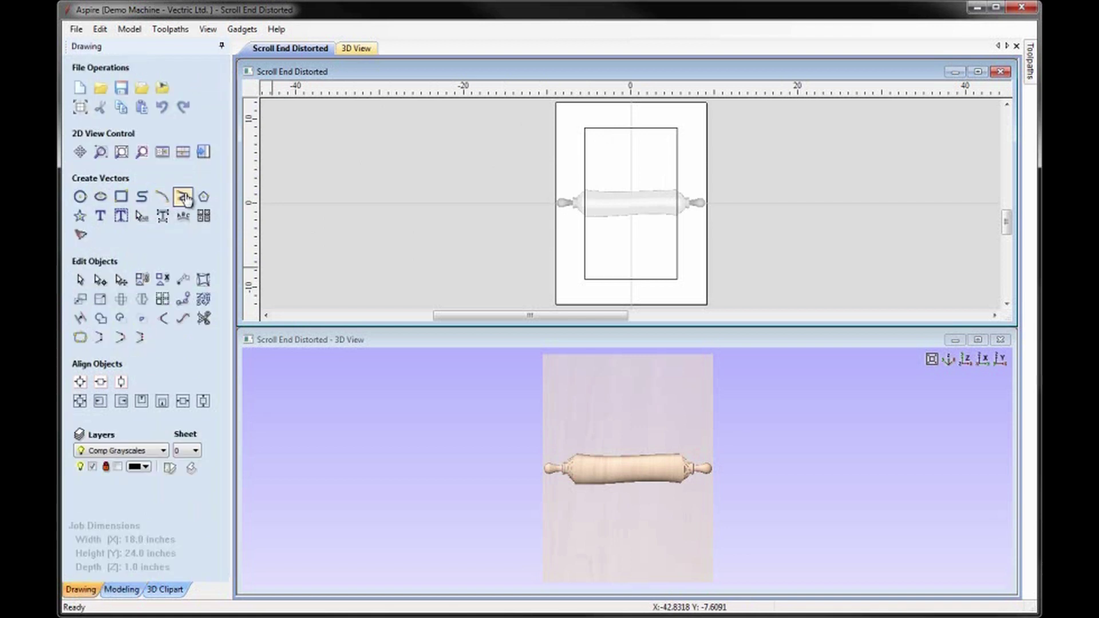
{"action": "left_click", "coordinate": [184, 197]}
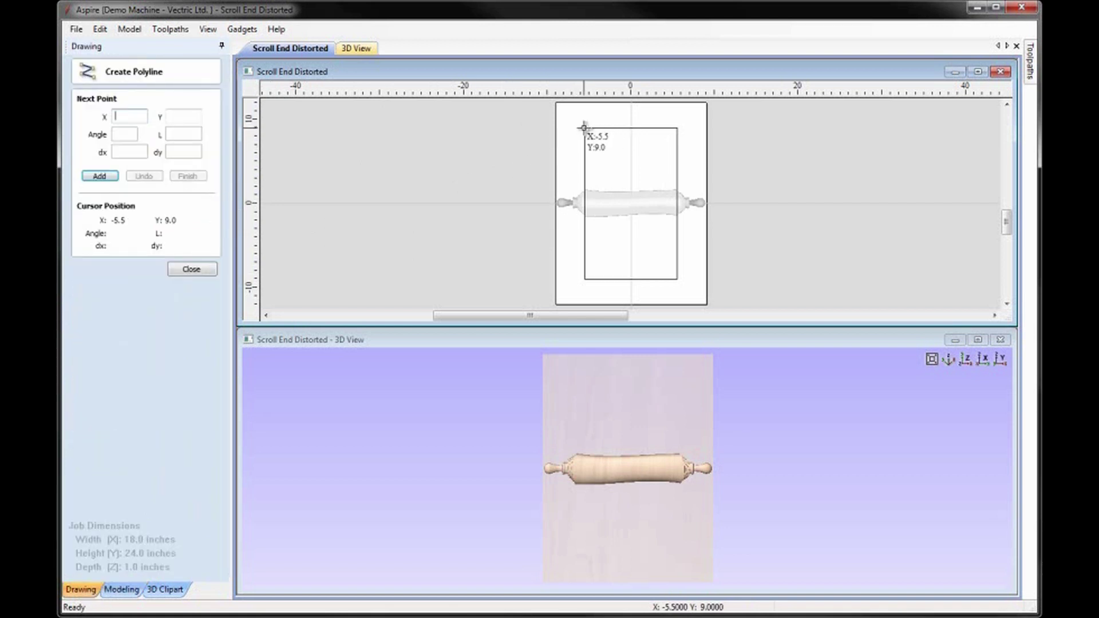
{"action": "left_click", "coordinate": [583, 127]}
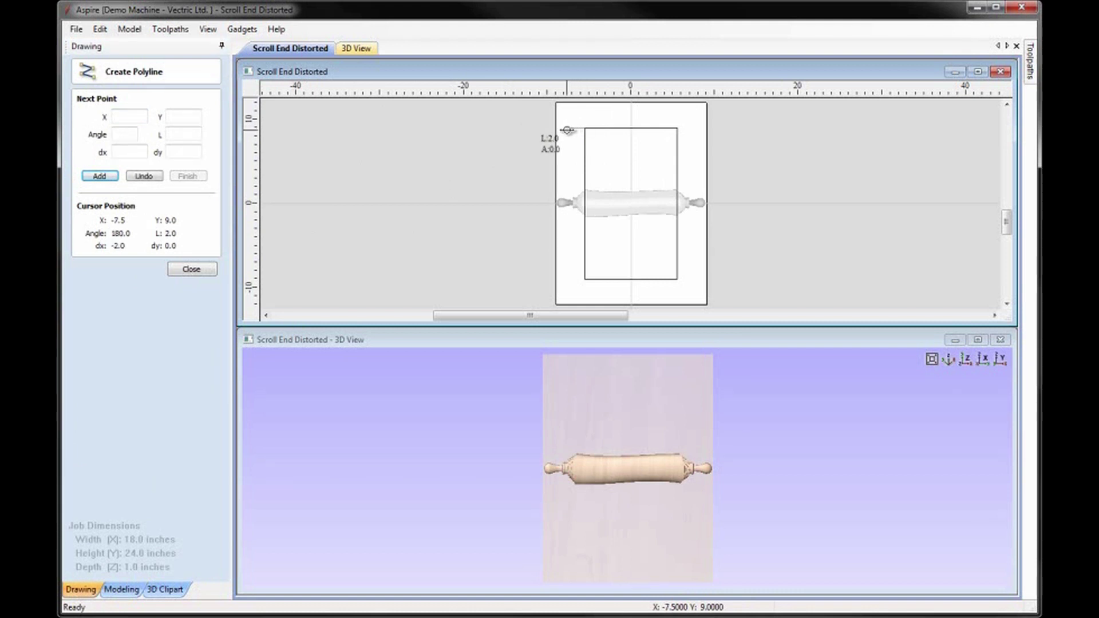
{"action": "left_click", "coordinate": [567, 131]}
{"action": "key", "text": "Escape"}
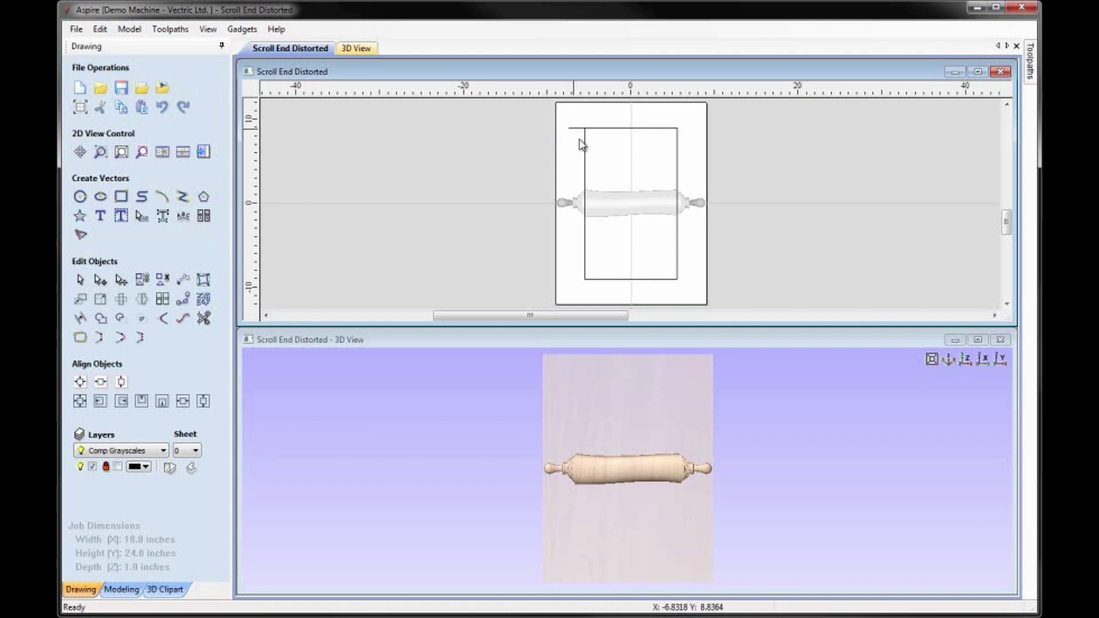
{"action": "left_click", "coordinate": [616, 207]}
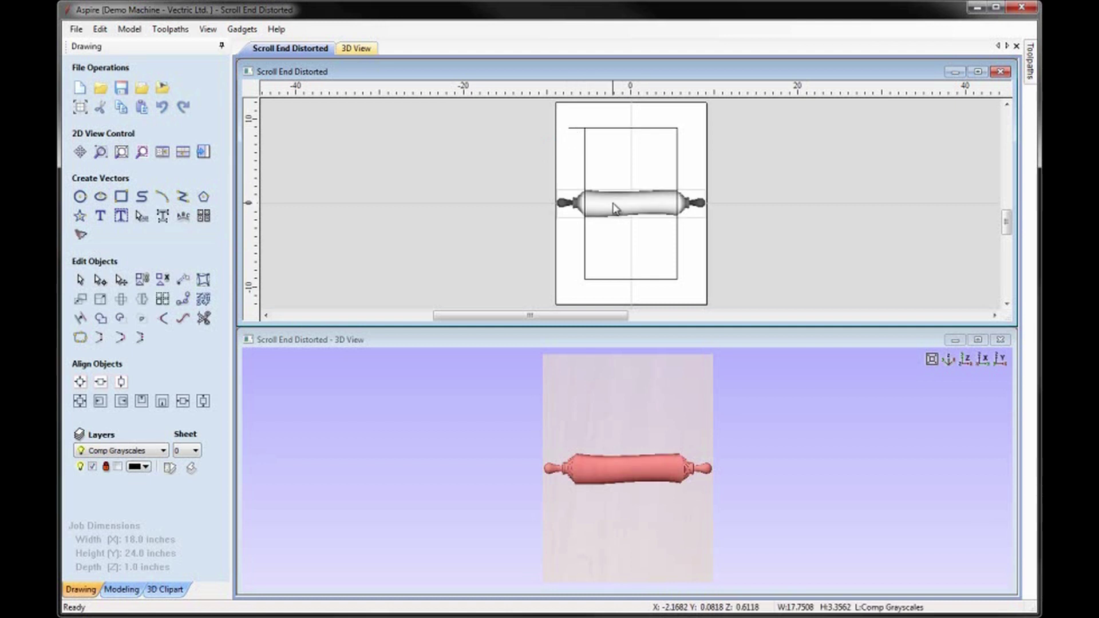
{"action": "left_click", "coordinate": [575, 128], "text": "shift"}
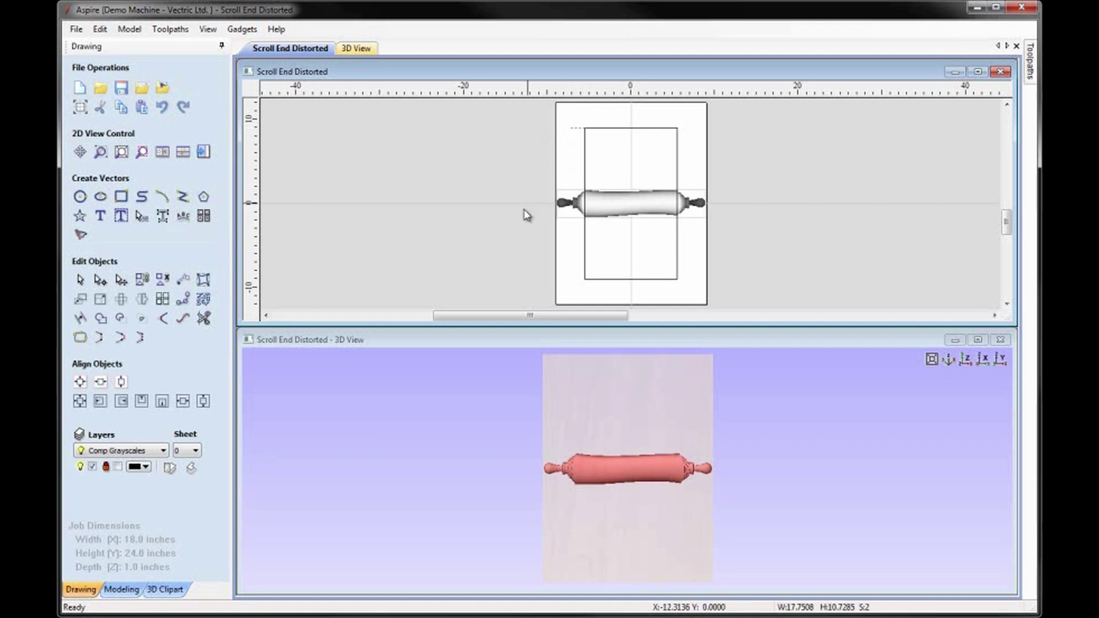
{"action": "left_click", "coordinate": [203, 401]}
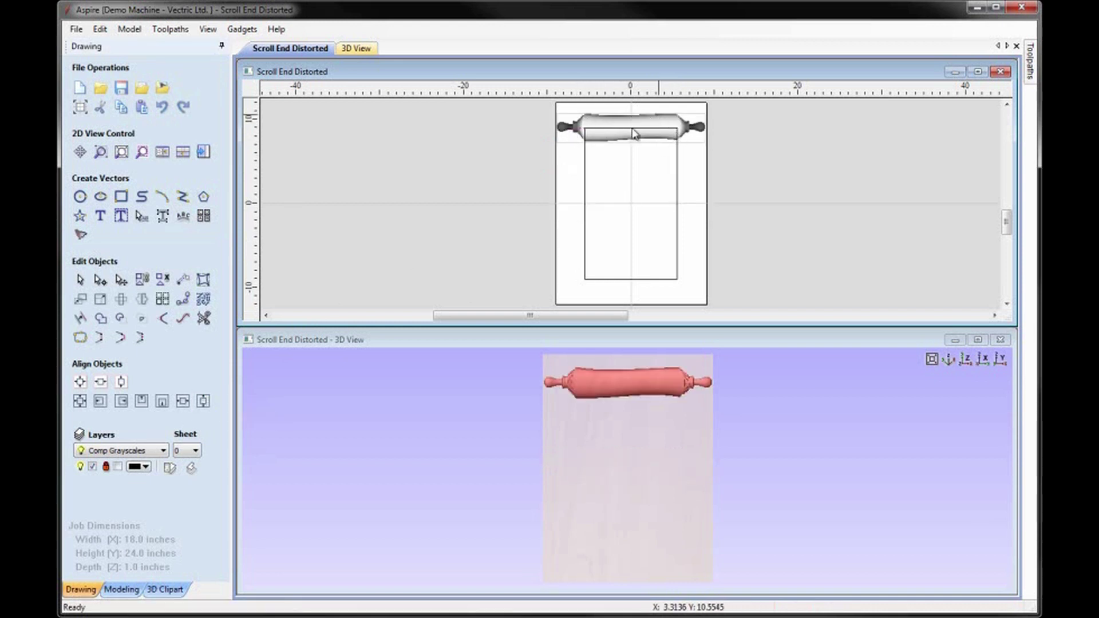
Step: Delete the stray dashed line and zoom out to show the whole job
{"action": "scroll", "coordinate": [576, 133], "scroll_direction": "up", "scroll_amount": 6}
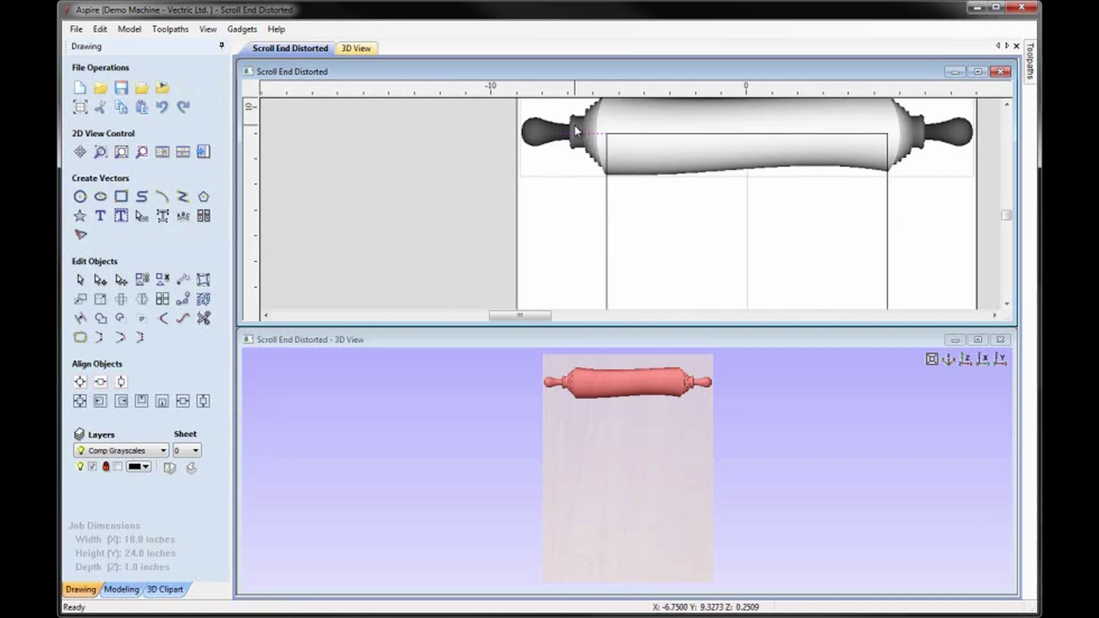
{"action": "left_click", "coordinate": [566, 237]}
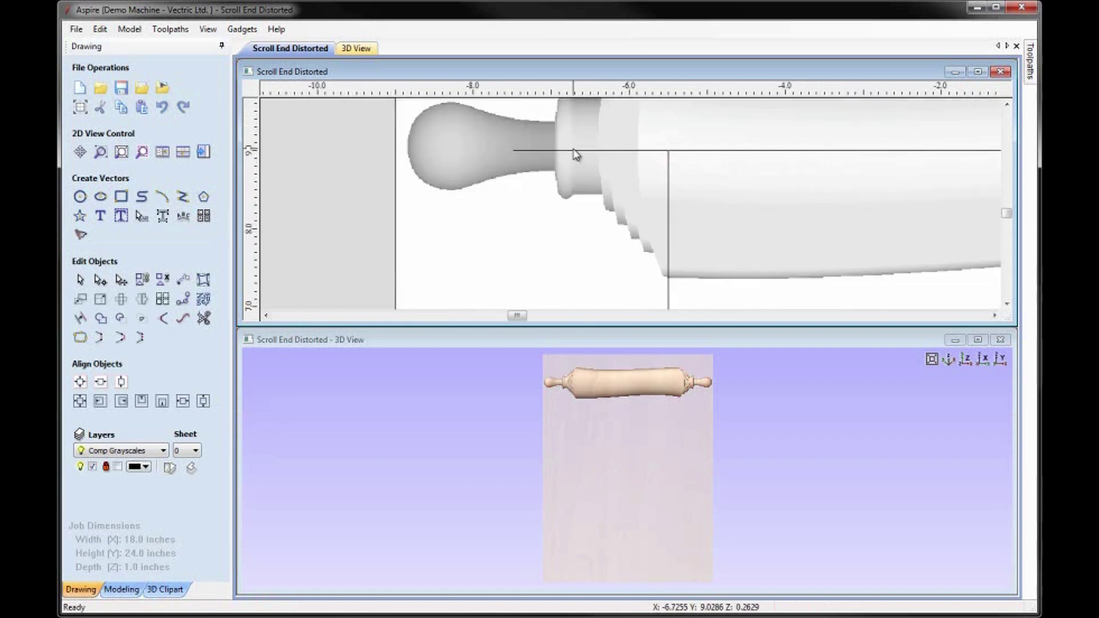
{"action": "left_click", "coordinate": [576, 152]}
{"action": "key", "text": "Delete"}
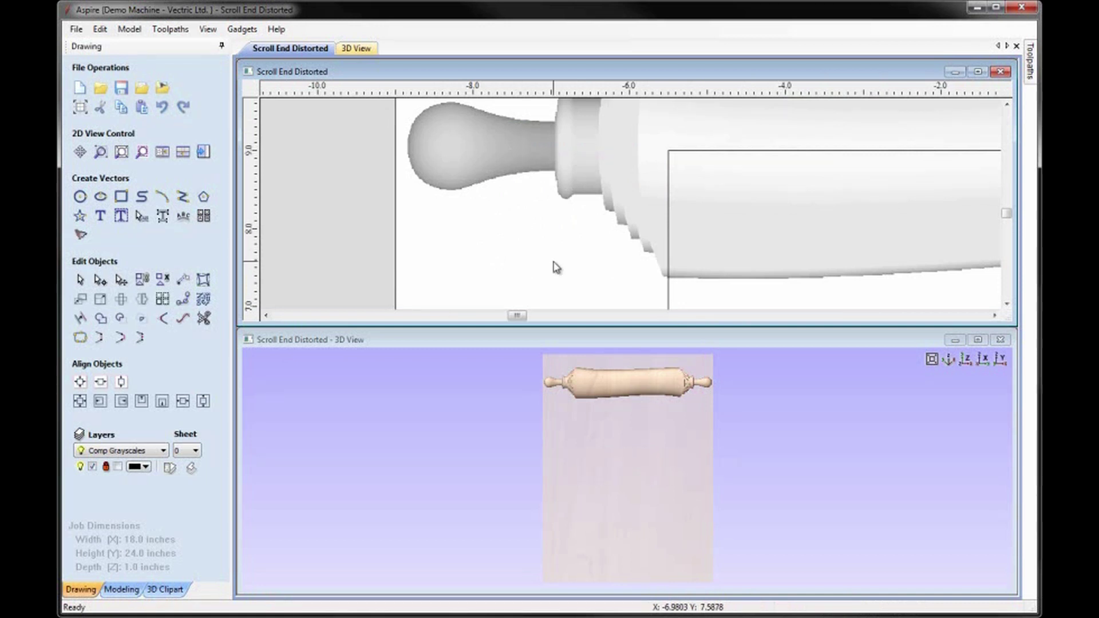
{"action": "key", "text": "F3"}
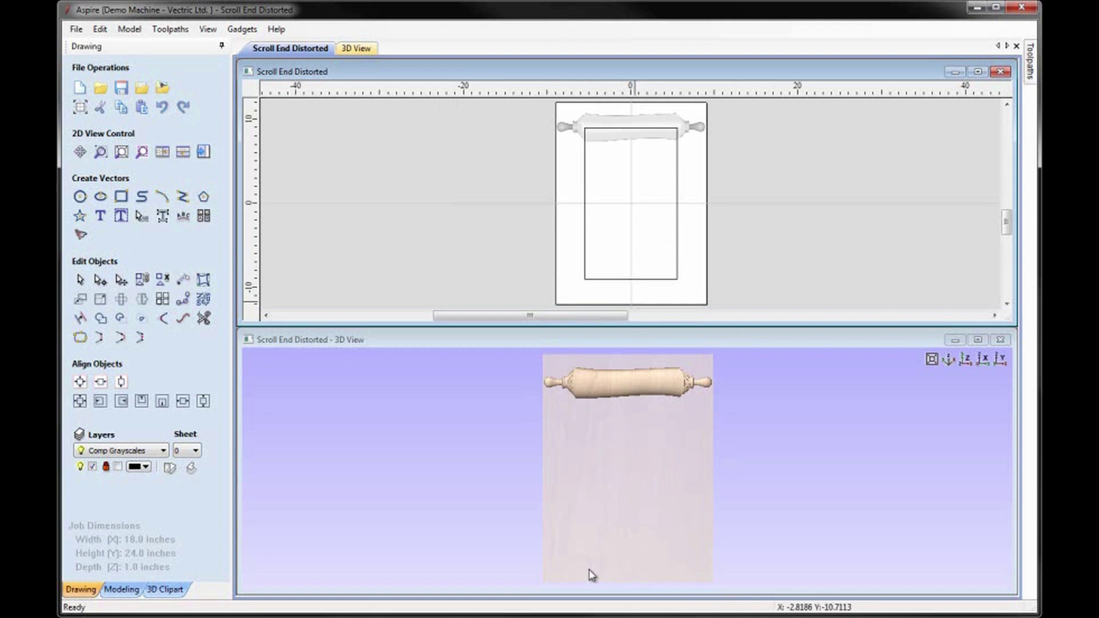
Step: Place the copied roller along the bottom edge and rename it 'Scroll Bottom'
{"action": "left_click", "coordinate": [599, 128]}
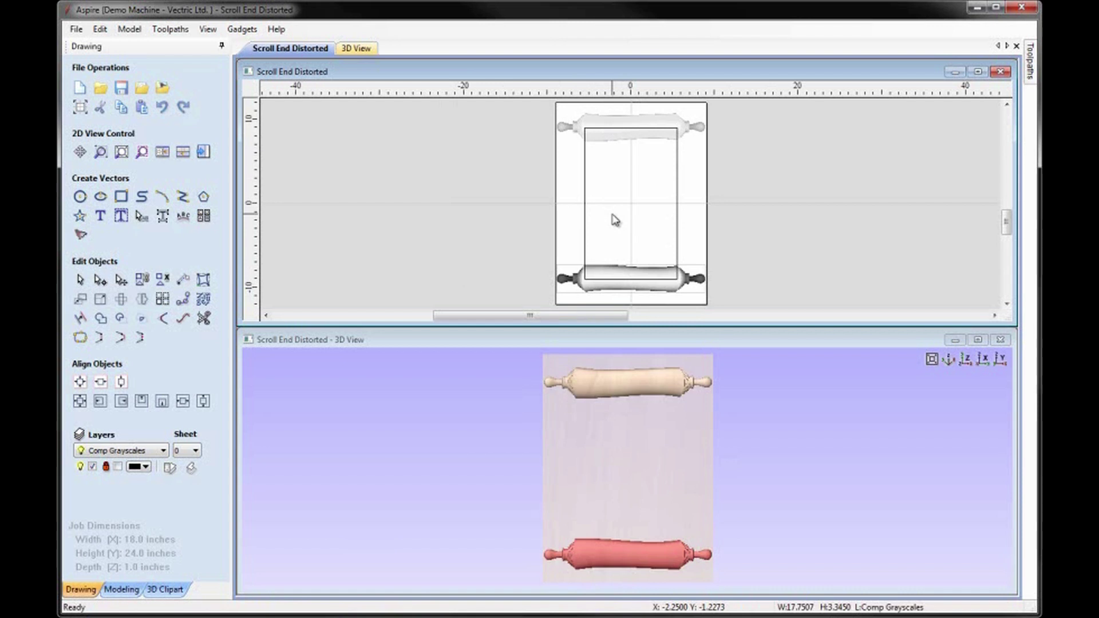
{"action": "left_click", "coordinate": [120, 590]}
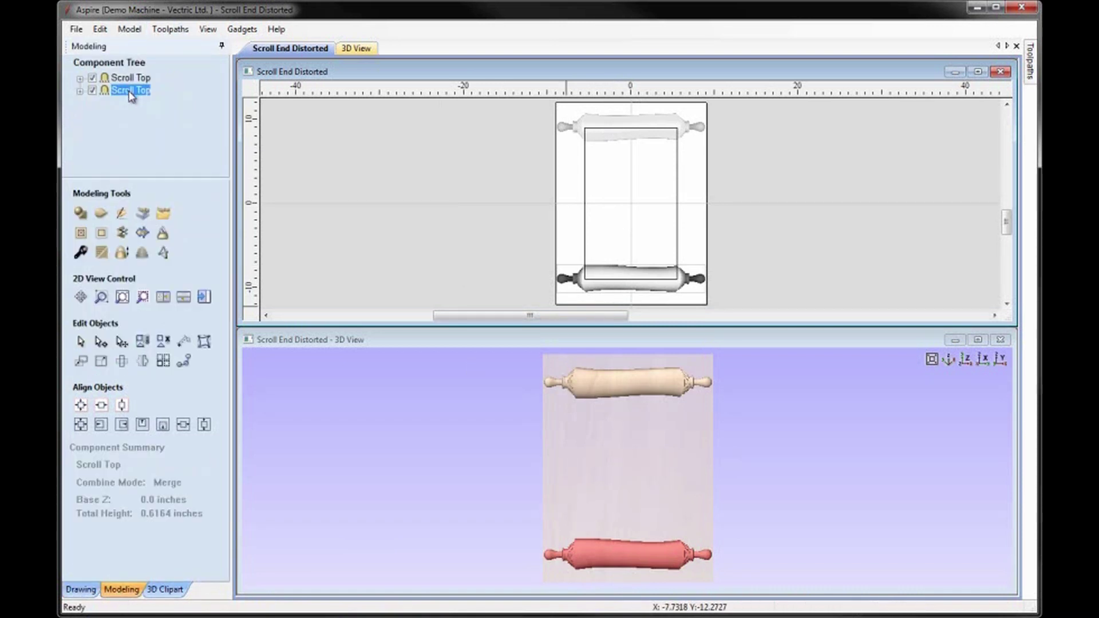
{"action": "right_click", "coordinate": [131, 97]}
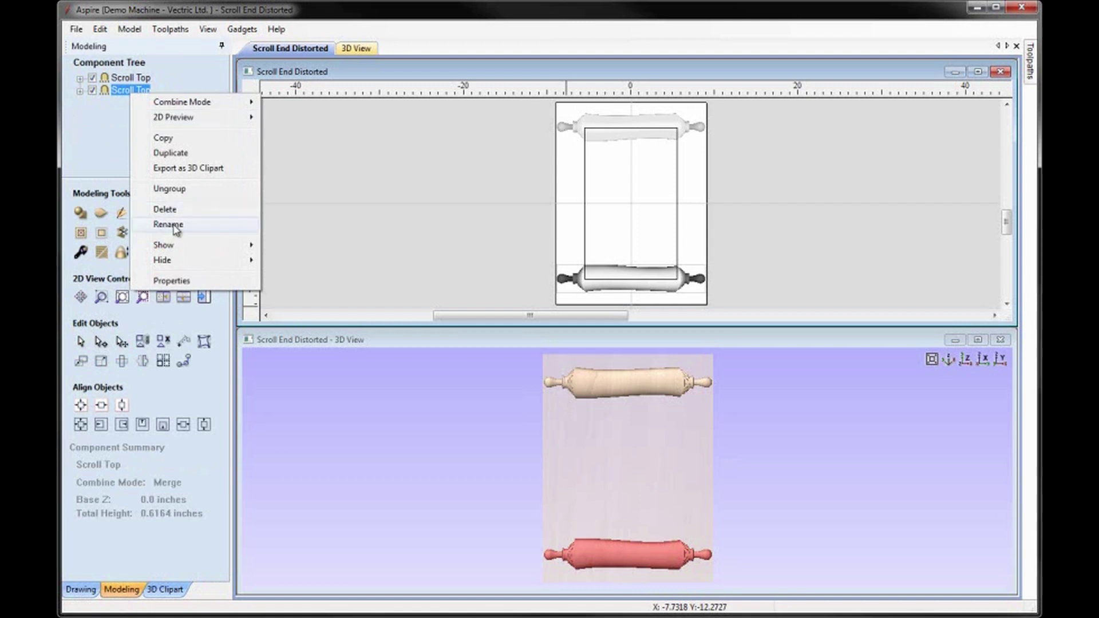
{"action": "left_click", "coordinate": [175, 227]}
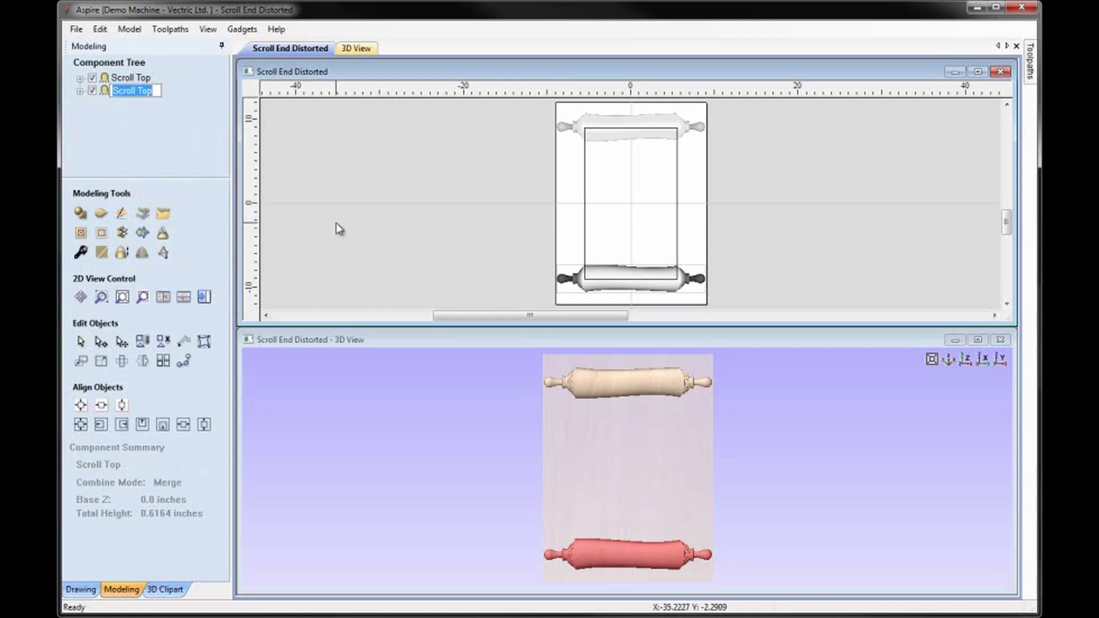
{"action": "type", "text": "Scroll Bottom"}
{"action": "key", "text": "Return"}
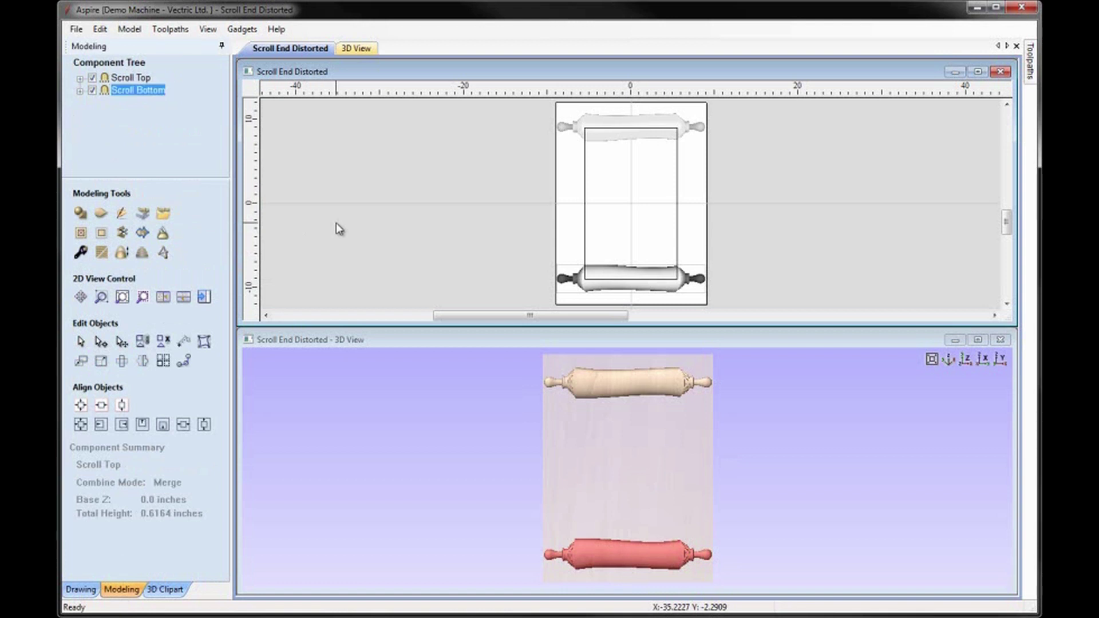
Step: Flip Scroll Bottom both horizontally and vertically, then deselect it
{"action": "left_click", "coordinate": [142, 360]}
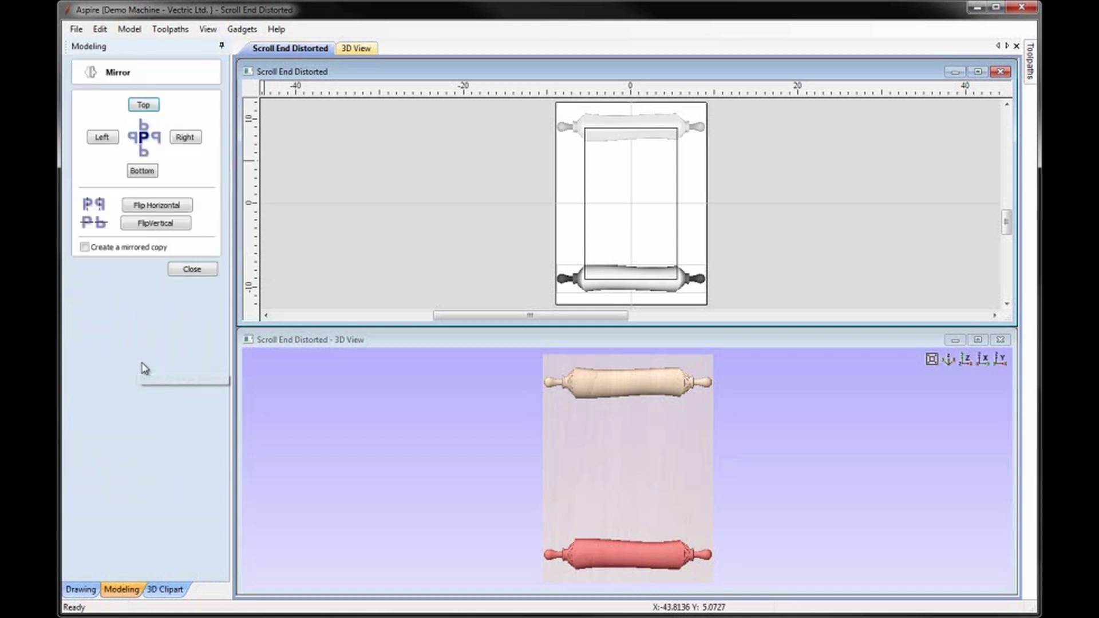
{"action": "left_click", "coordinate": [139, 207]}
{"action": "left_click", "coordinate": [153, 227]}
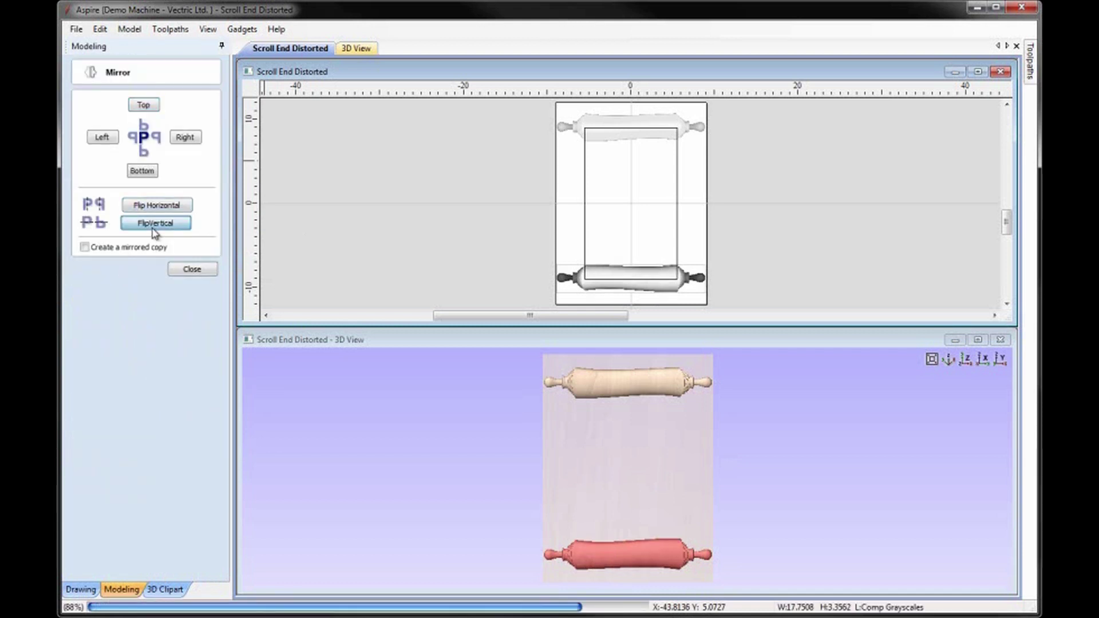
{"action": "left_click", "coordinate": [192, 270]}
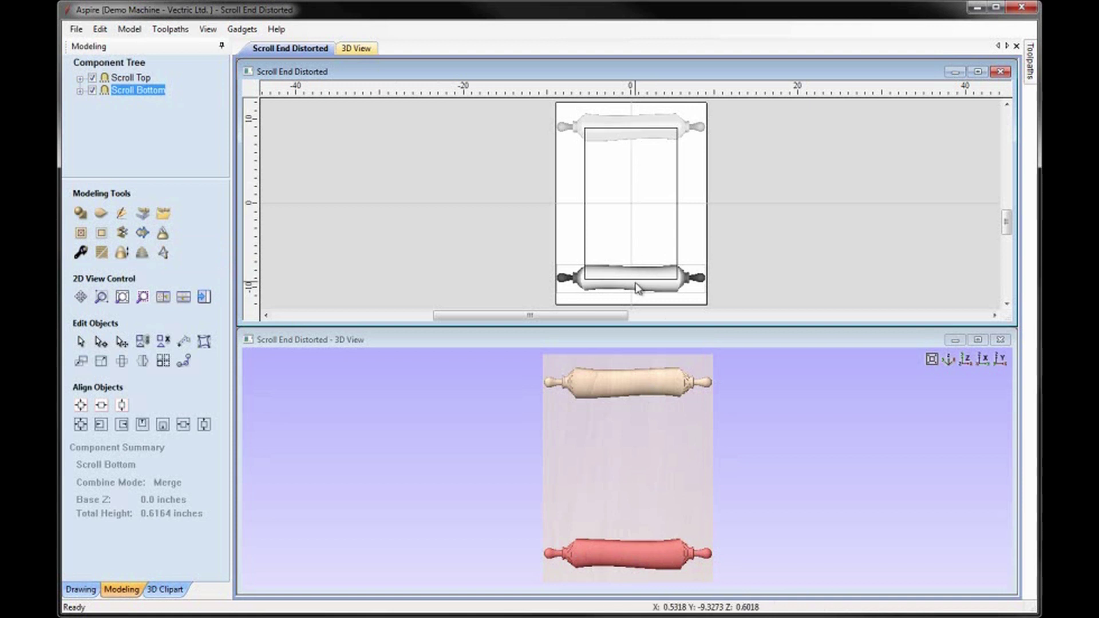
{"action": "left_click", "coordinate": [787, 256]}
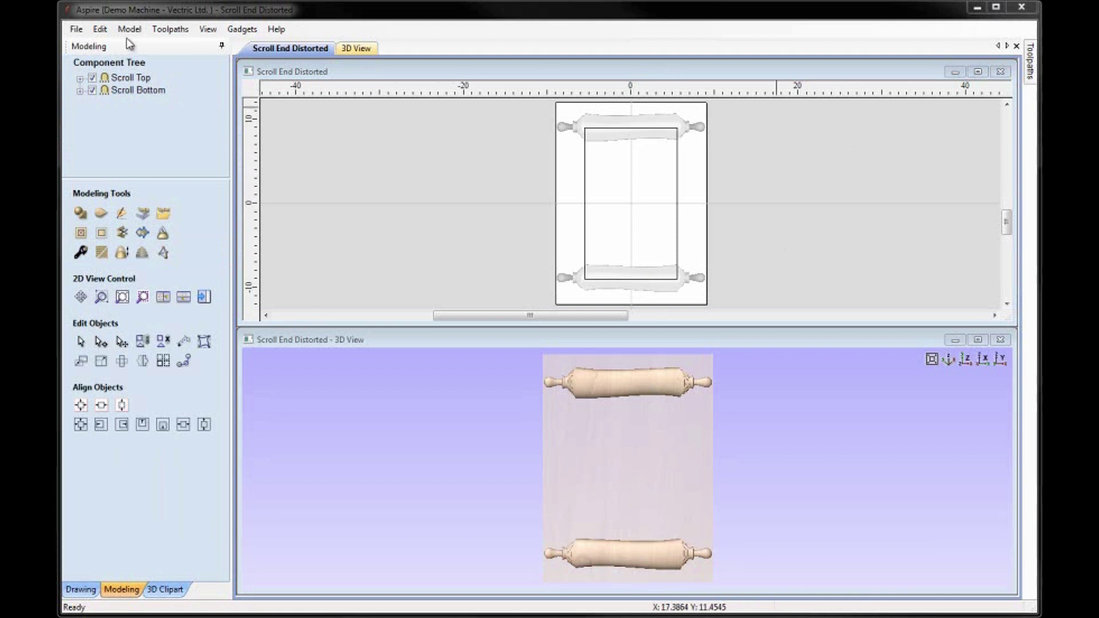
Step: Tile the 2D and 3D windows vertically and select the paper rectangle vector
{"action": "left_click", "coordinate": [206, 31]}
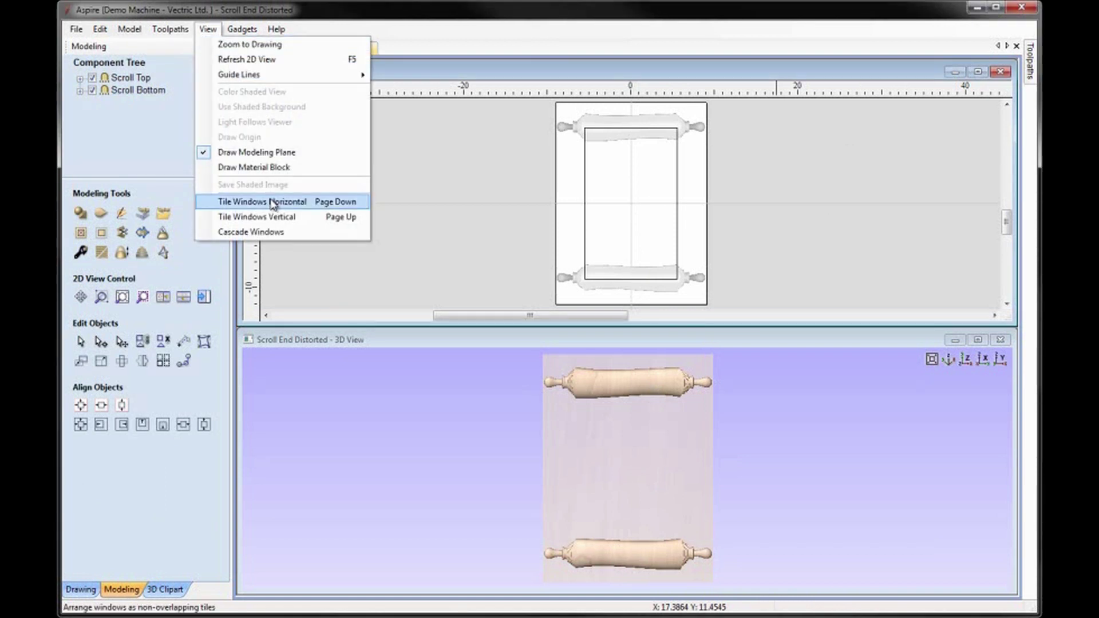
{"action": "left_click", "coordinate": [280, 222]}
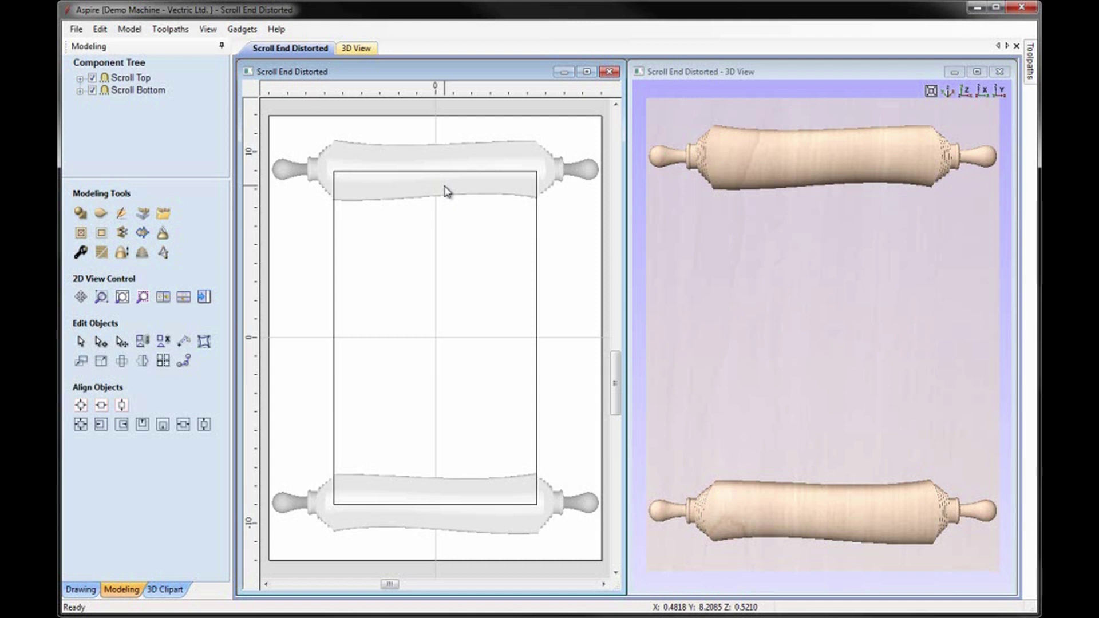
{"action": "left_click", "coordinate": [422, 171]}
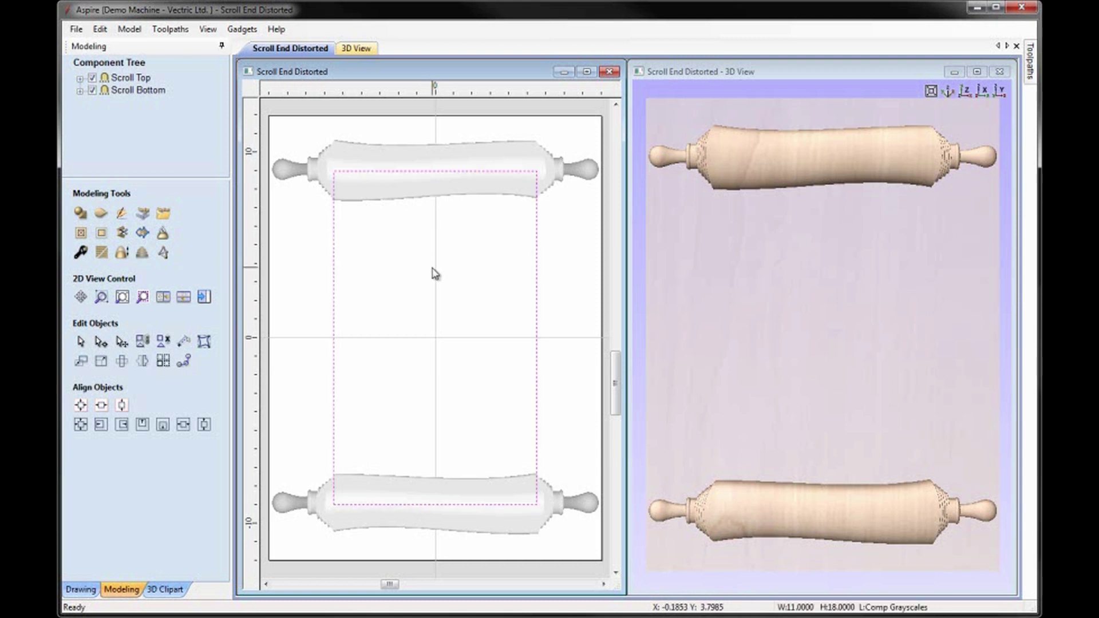
Step: Make the rectangle a flat 0.125-inch Merge component named 'Simple Paper'
{"action": "left_click", "coordinate": [80, 216]}
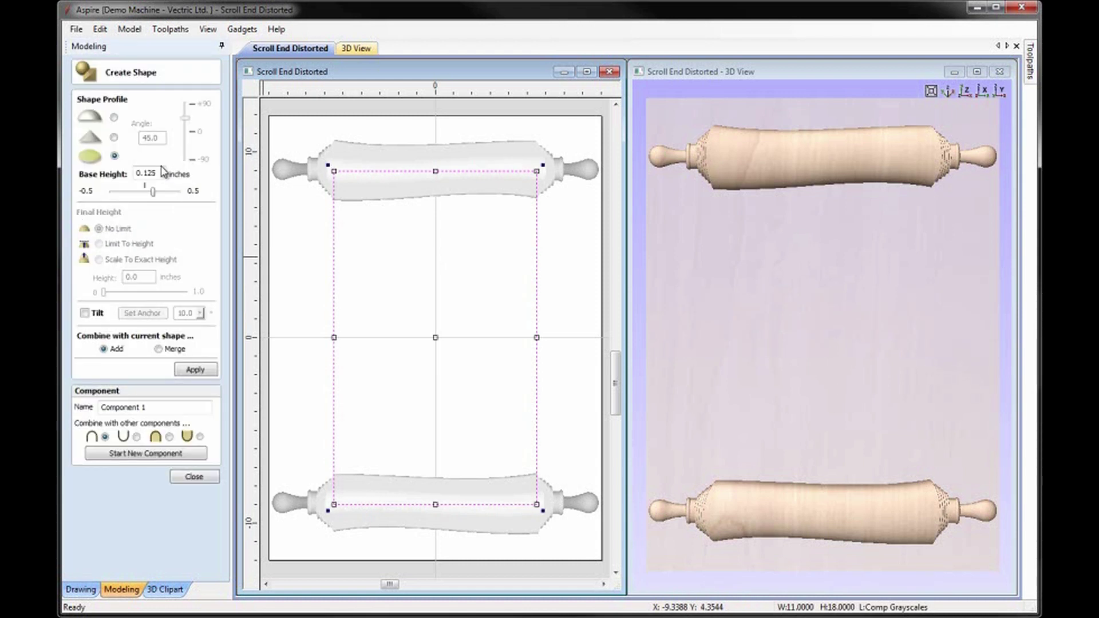
{"action": "left_click", "coordinate": [114, 156]}
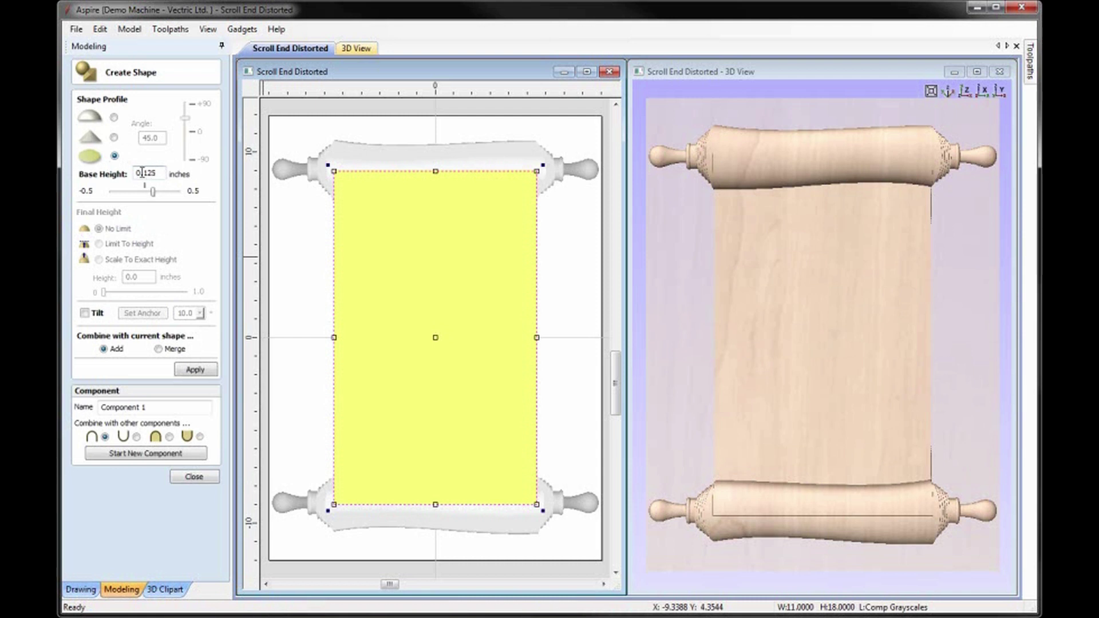
{"action": "left_click", "coordinate": [195, 370]}
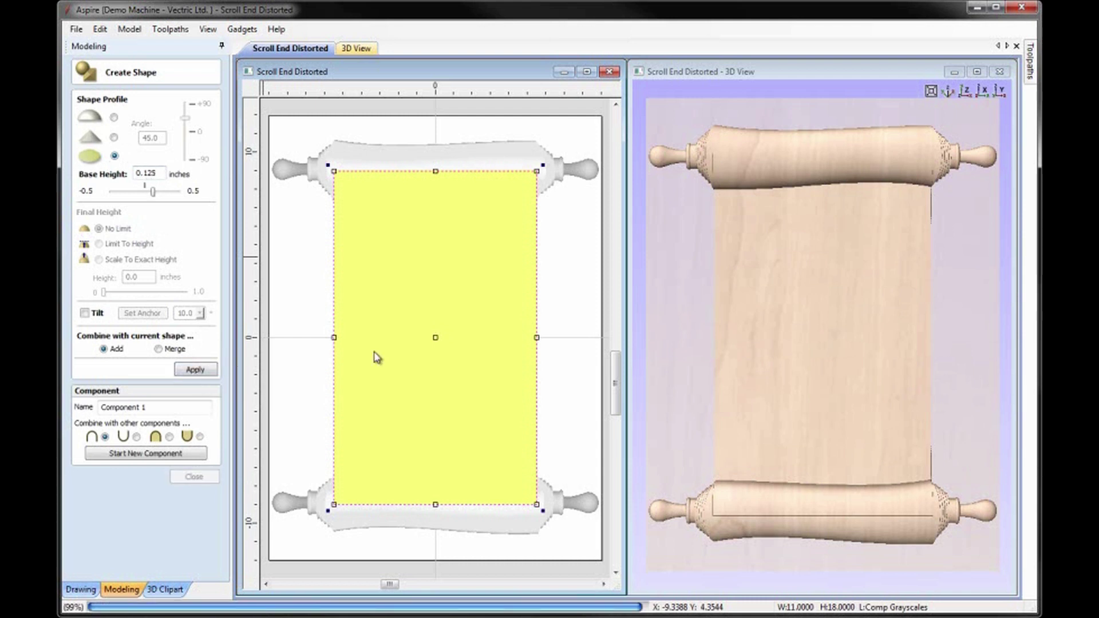
{"action": "left_click_drag", "start_coordinate": [787, 431], "coordinate": [730, 403]}
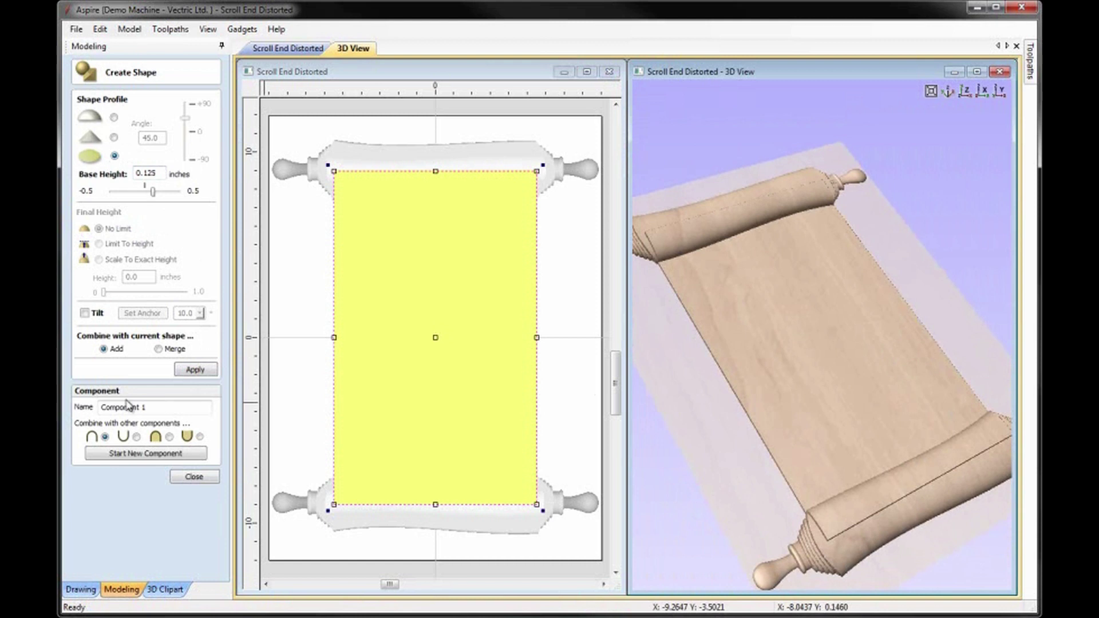
{"action": "left_click", "coordinate": [169, 437]}
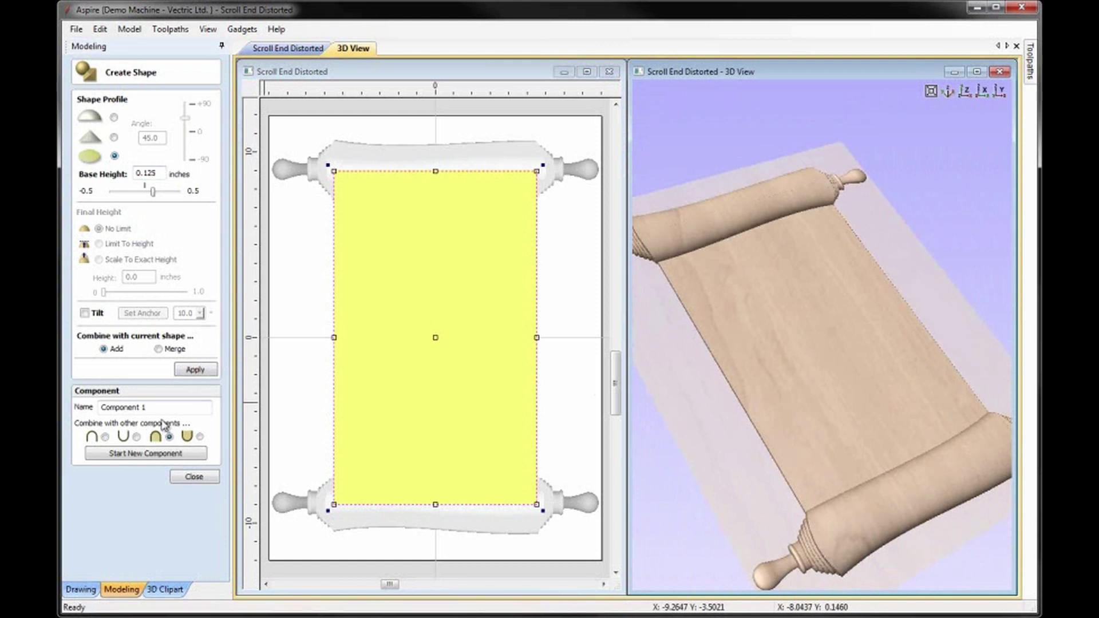
{"action": "left_click_drag", "start_coordinate": [154, 408], "coordinate": [80, 408]}
{"action": "type", "text": "Simple Paper"}
{"action": "left_click", "coordinate": [209, 479]}
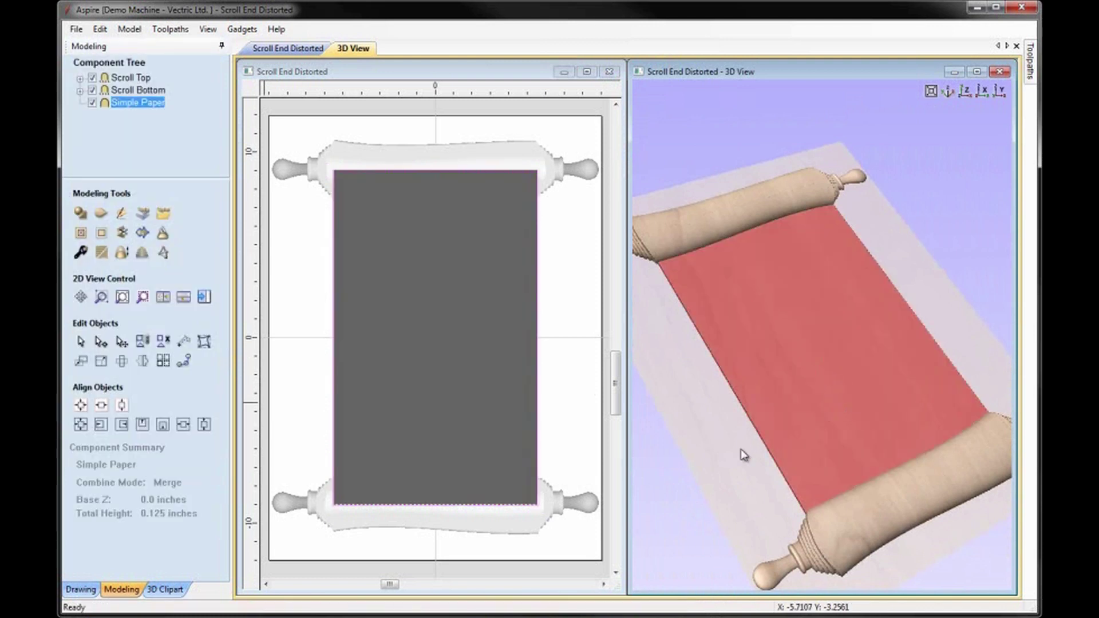
Step: Maximise the 3D view and orbit the finished scroll to a more upright angle
{"action": "left_click", "coordinate": [724, 475]}
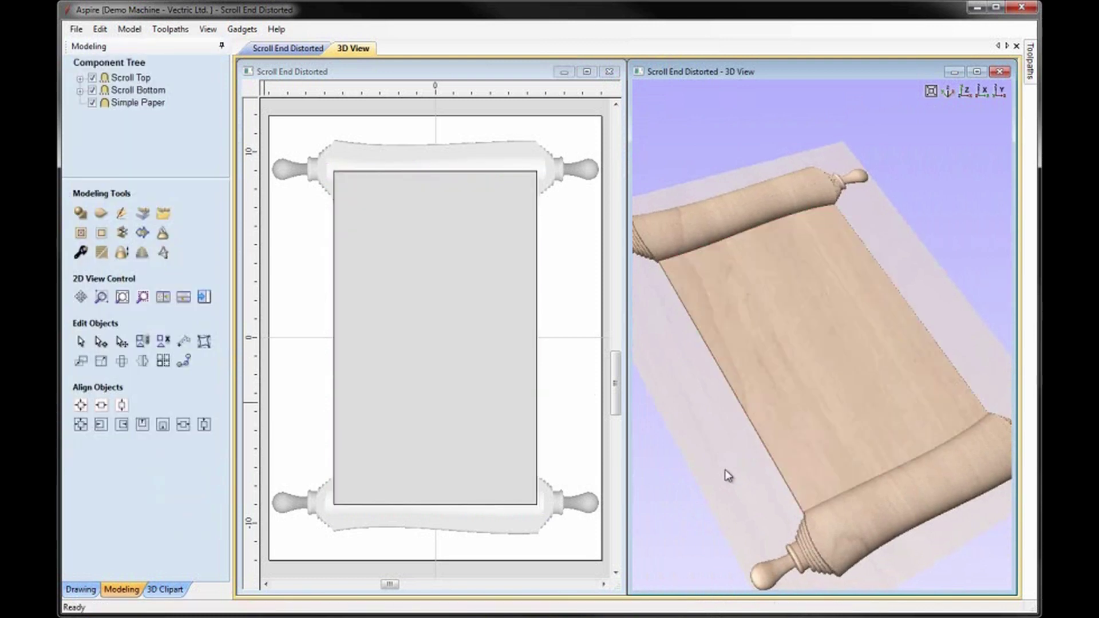
{"action": "left_click", "coordinate": [976, 72]}
{"action": "left_click_drag", "start_coordinate": [676, 292], "coordinate": [527, 302]}
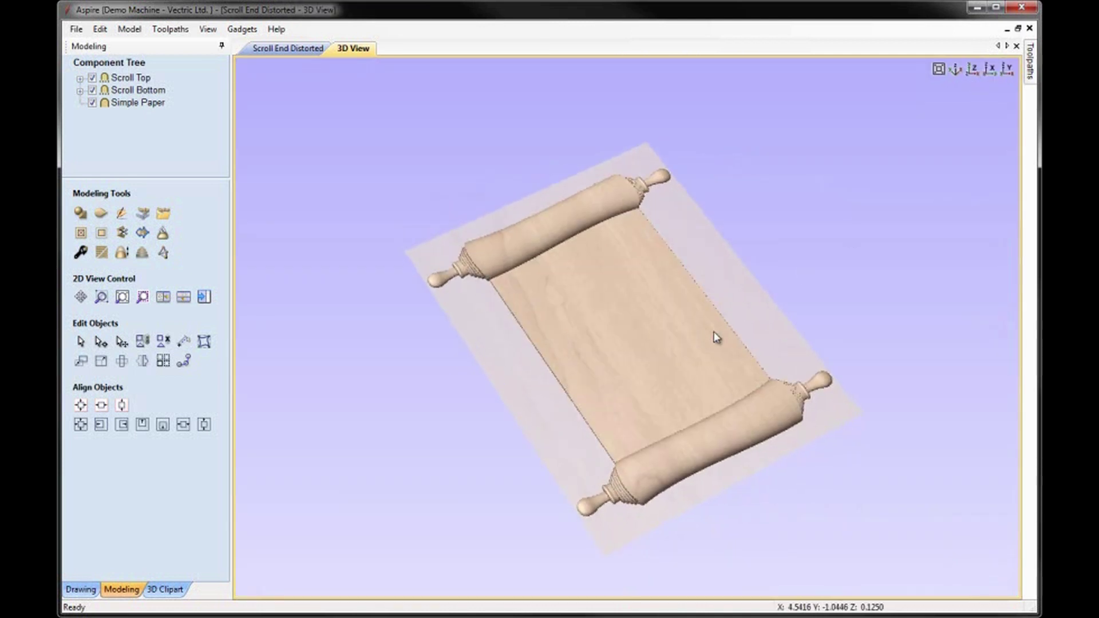
{"action": "left_click_drag", "start_coordinate": [754, 338], "coordinate": [745, 310]}
{"action": "left_click", "coordinate": [745, 310]}
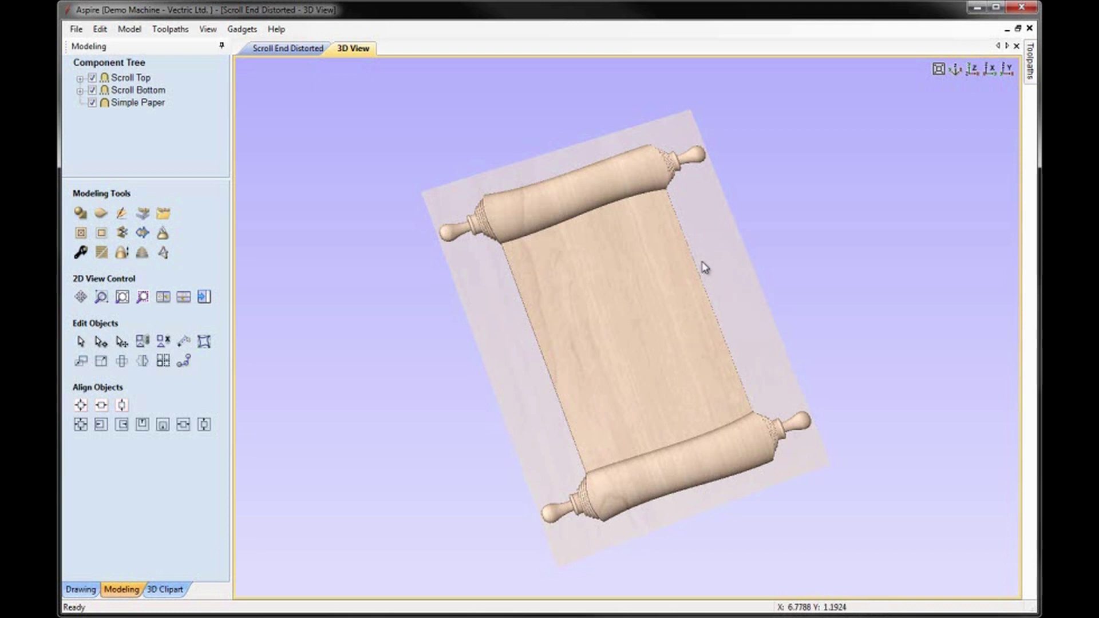
Step: Delete the Simple Paper component, switch to Top view and tile the 2D and 3D views vertically
{"action": "left_click", "coordinate": [120, 106]}
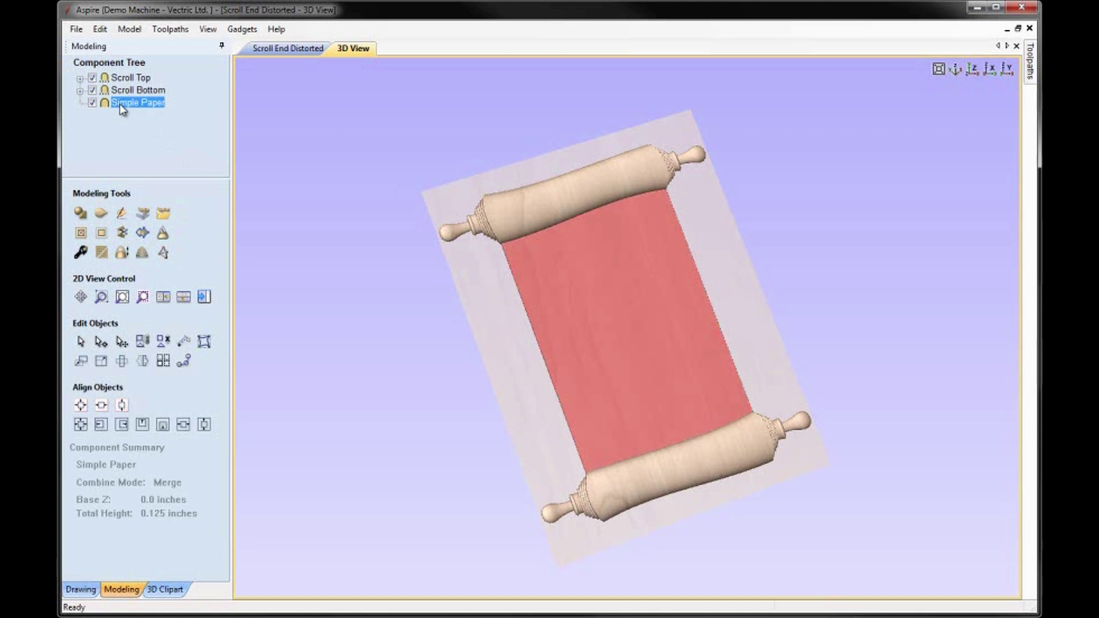
{"action": "key", "text": "Delete"}
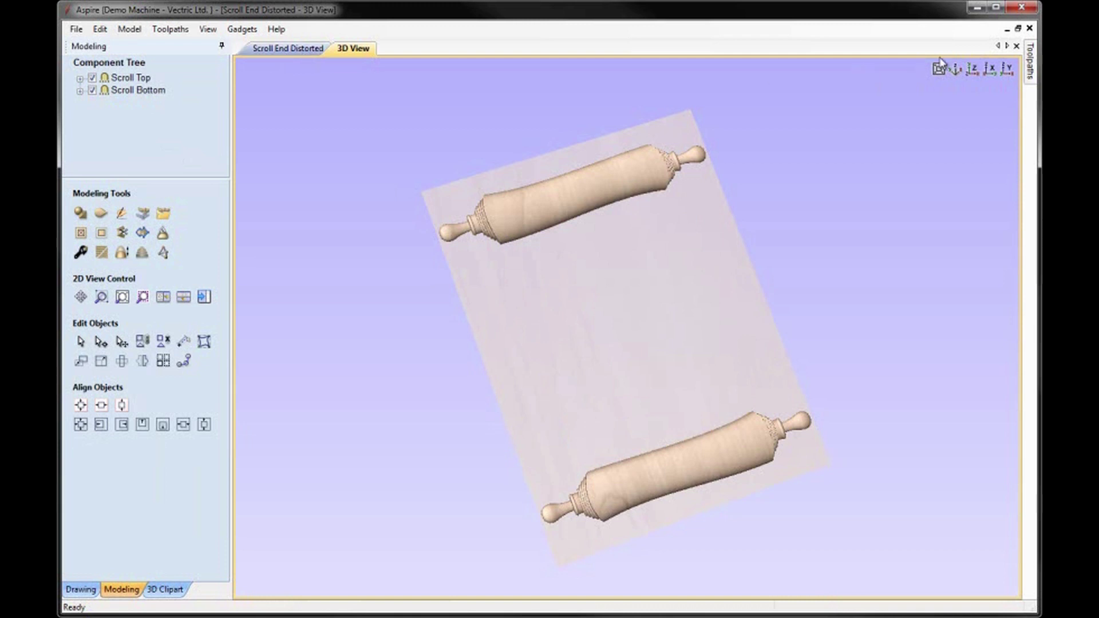
{"action": "left_click", "coordinate": [975, 71]}
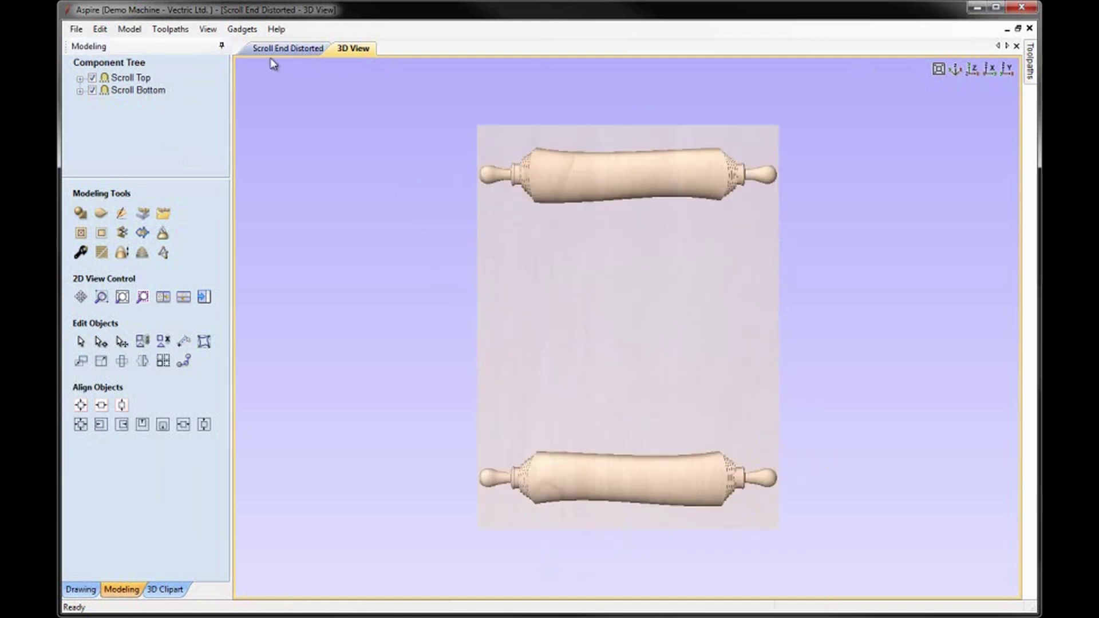
{"action": "left_click", "coordinate": [214, 32]}
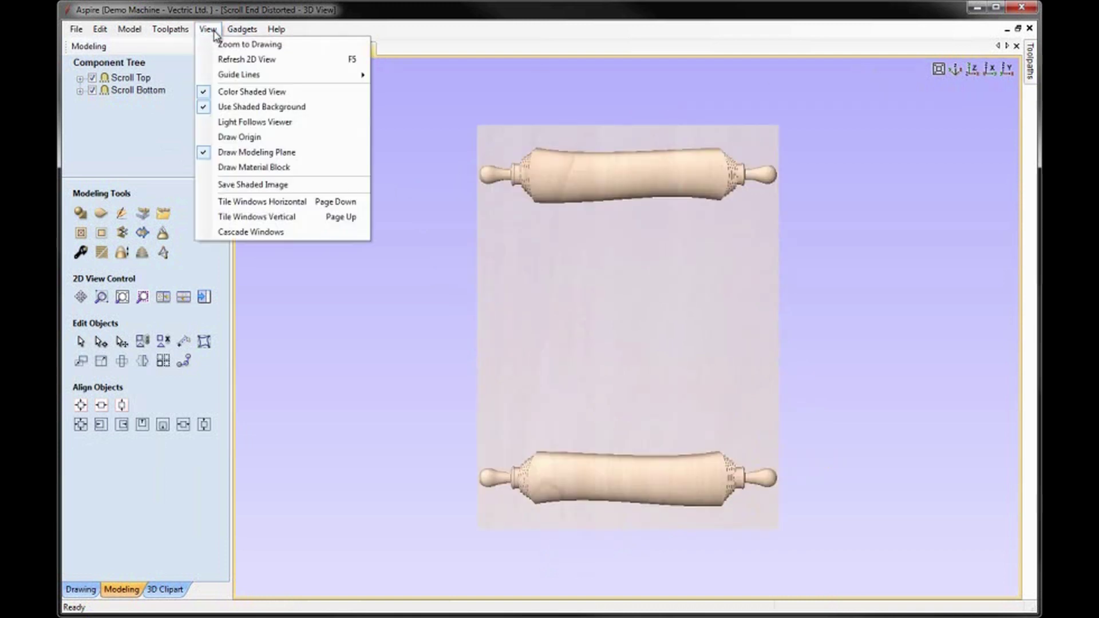
{"action": "left_click", "coordinate": [255, 217]}
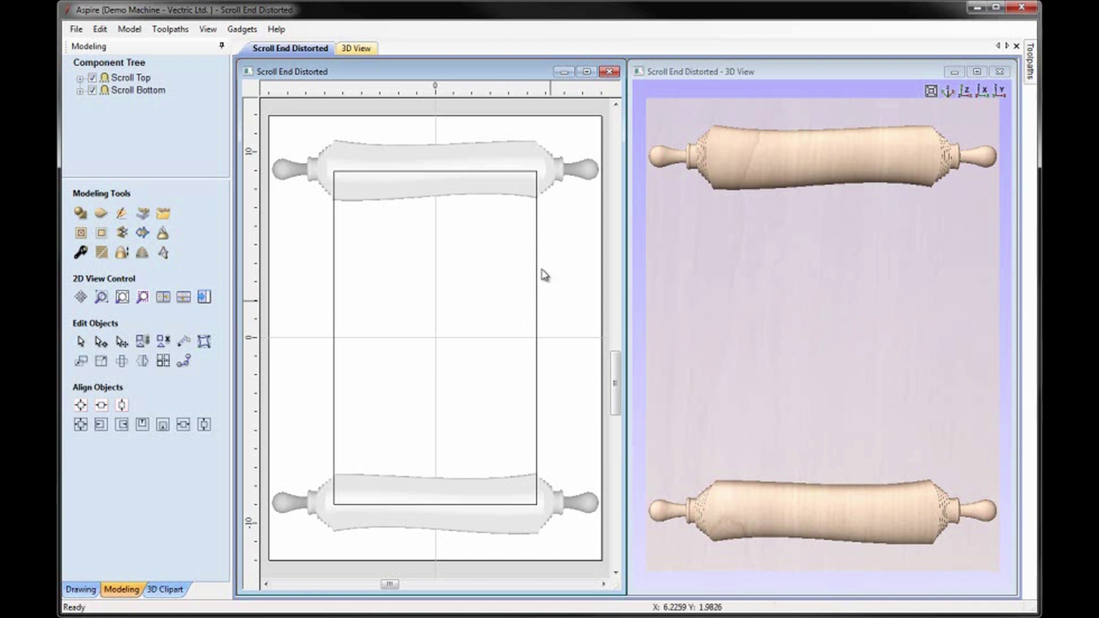
Step: Add a node on the paper rectangle's right edge in node-edit mode and drag it slightly left
{"action": "left_click", "coordinate": [587, 72]}
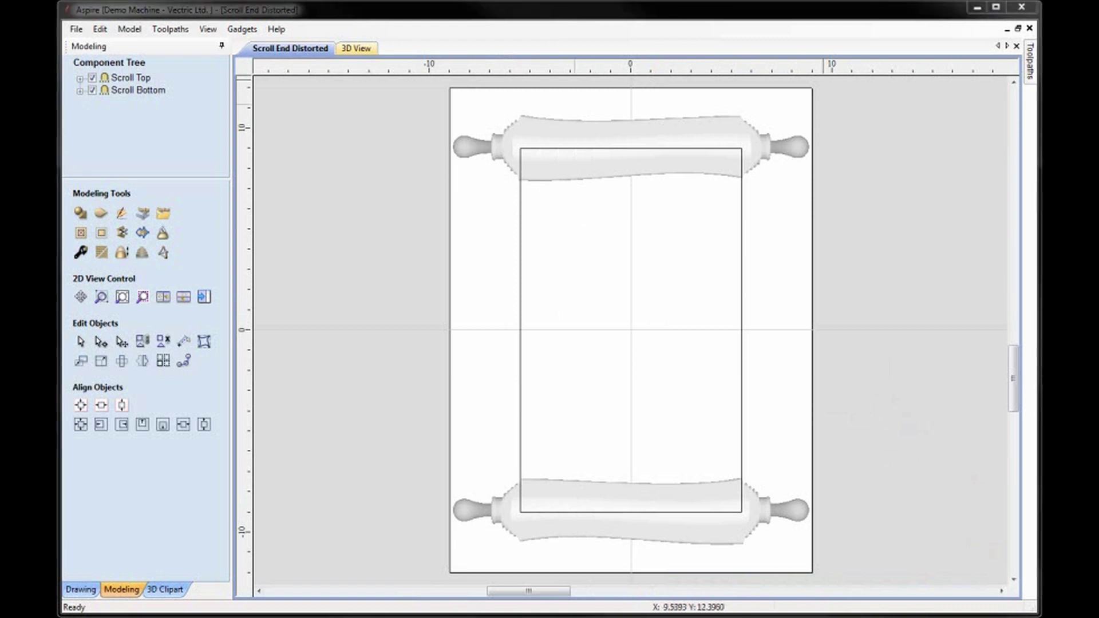
{"action": "left_click", "coordinate": [575, 150]}
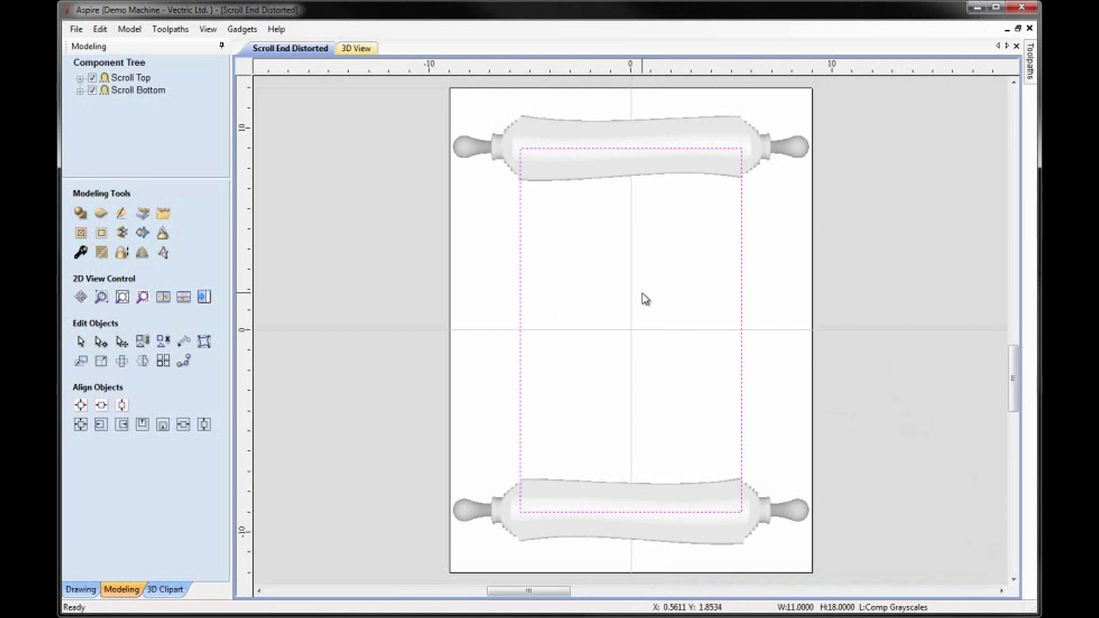
{"action": "key", "text": "n"}
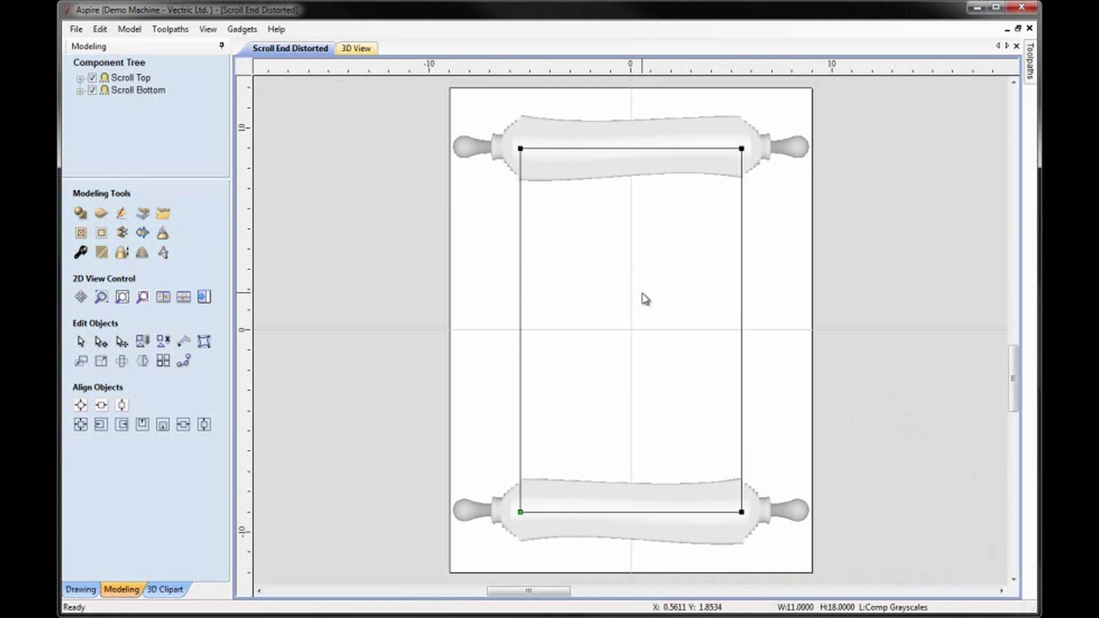
{"action": "double_click", "coordinate": [741, 245]}
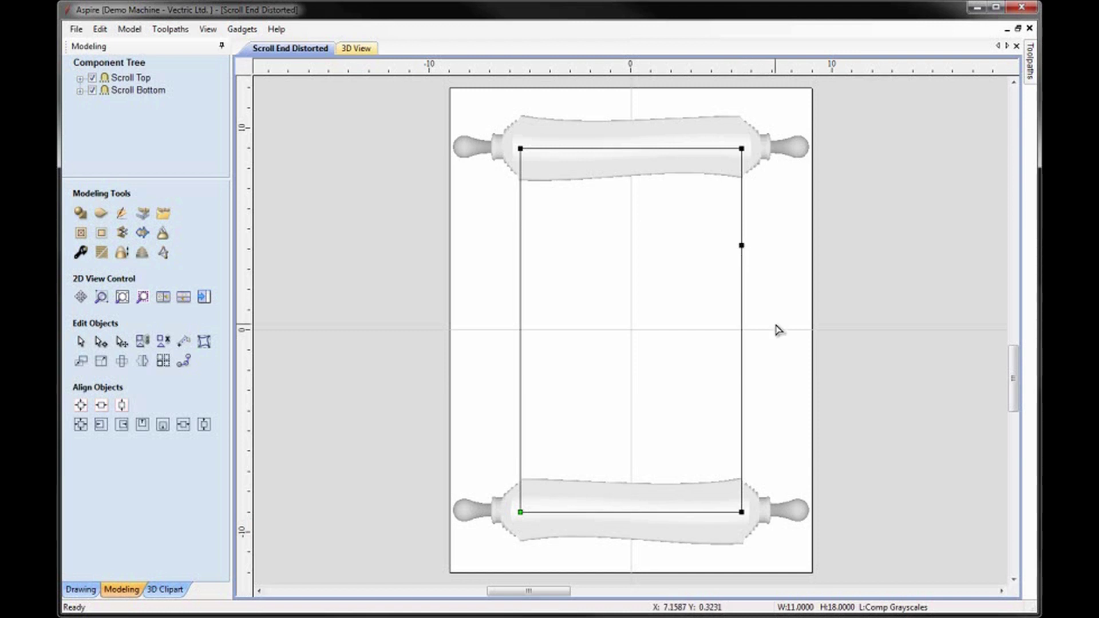
{"action": "left_click", "coordinate": [741, 246]}
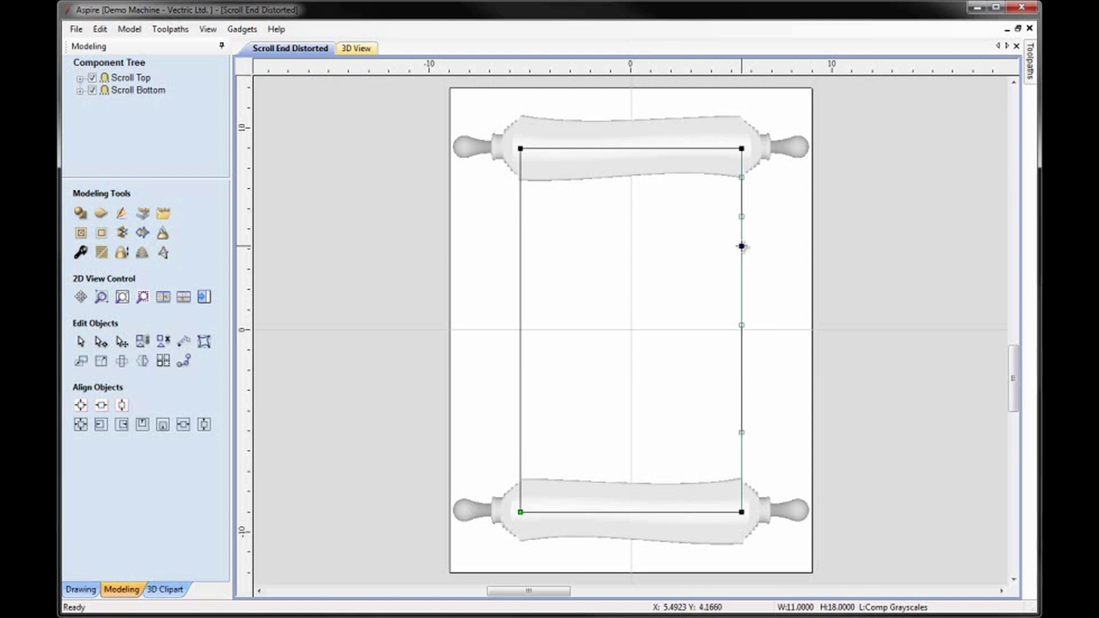
{"action": "left_click_drag", "start_coordinate": [742, 246], "coordinate": [733, 248]}
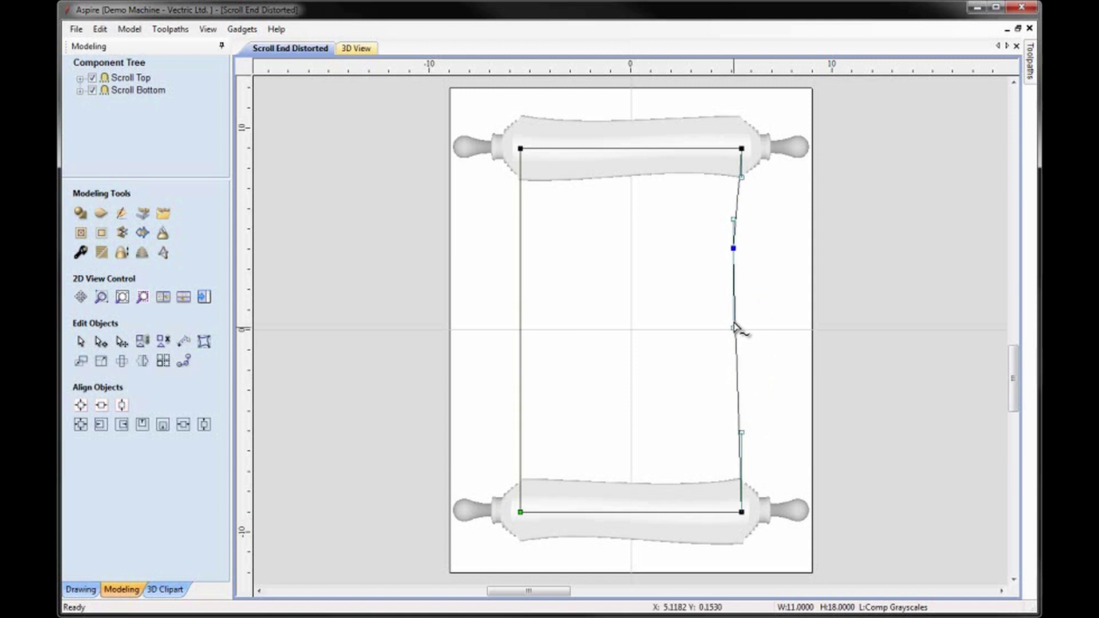
Step: Pull the right edge's middle node left and push a new upper node right to form a notch
{"action": "scroll", "coordinate": [743, 337], "scroll_direction": "up", "scroll_amount": 3}
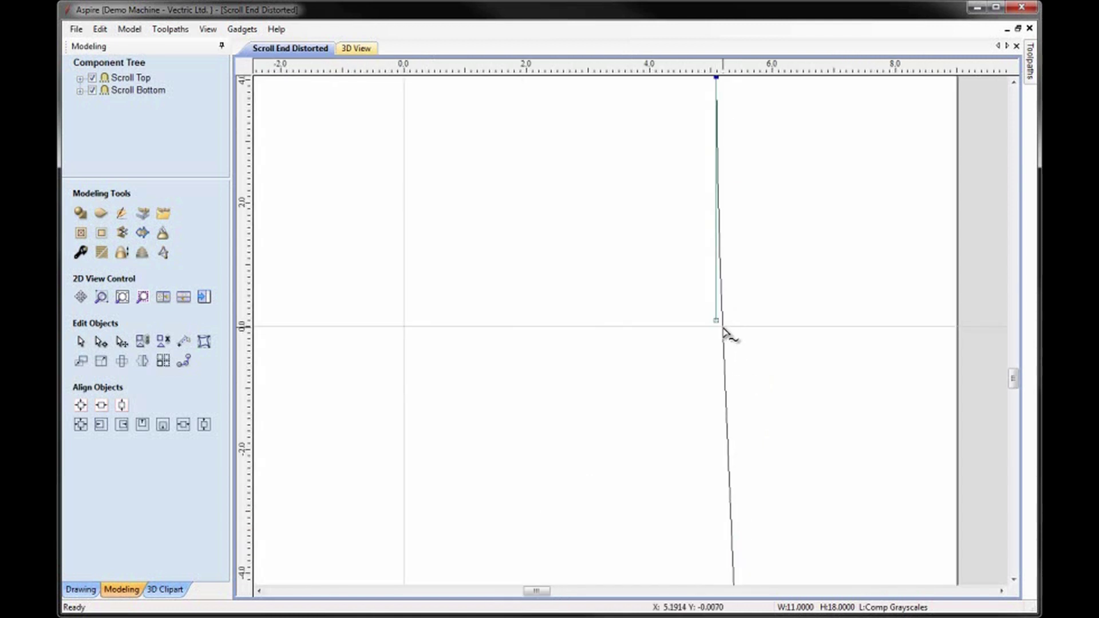
{"action": "left_click", "coordinate": [723, 330]}
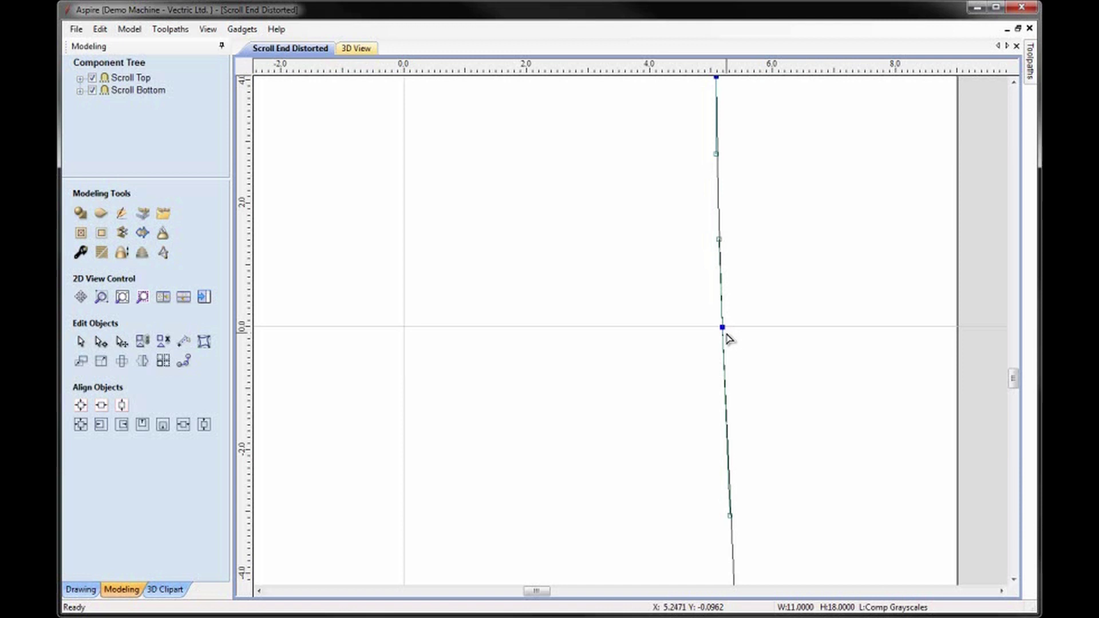
{"action": "left_click", "coordinate": [721, 325]}
{"action": "left_click_drag", "start_coordinate": [723, 327], "coordinate": [704, 325]}
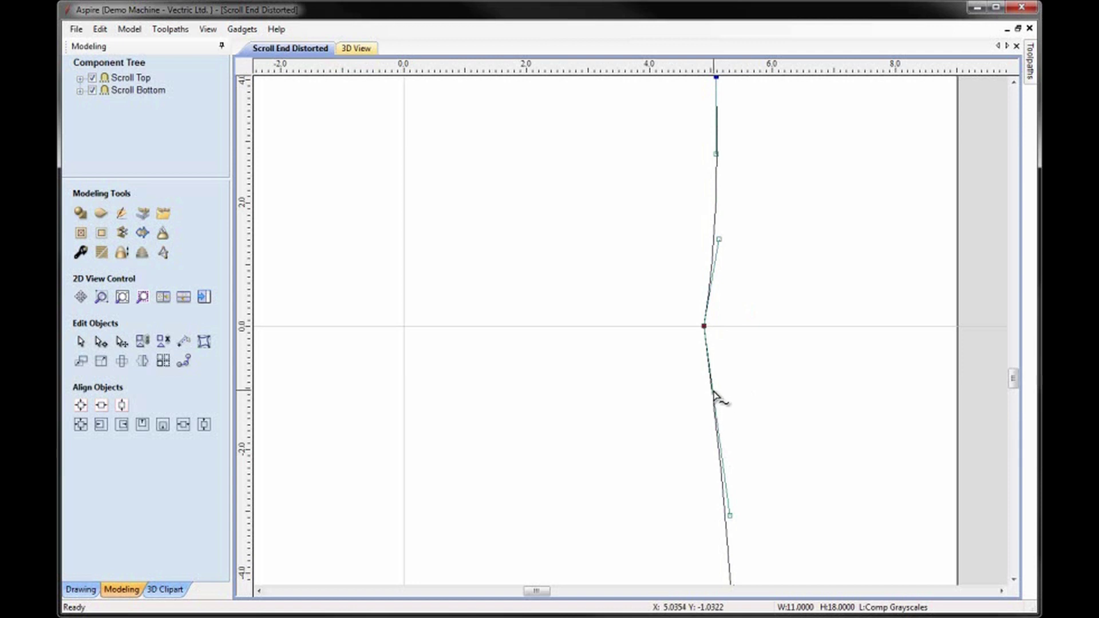
{"action": "mouse_move", "coordinate": [714, 389]}
{"action": "left_mouse_down"}
{"action": "mouse_move", "coordinate": [725, 360]}
{"action": "mouse_move", "coordinate": [706, 344]}
{"action": "mouse_move", "coordinate": [720, 332]}
{"action": "left_mouse_up"}
{"action": "left_click", "coordinate": [714, 255]}
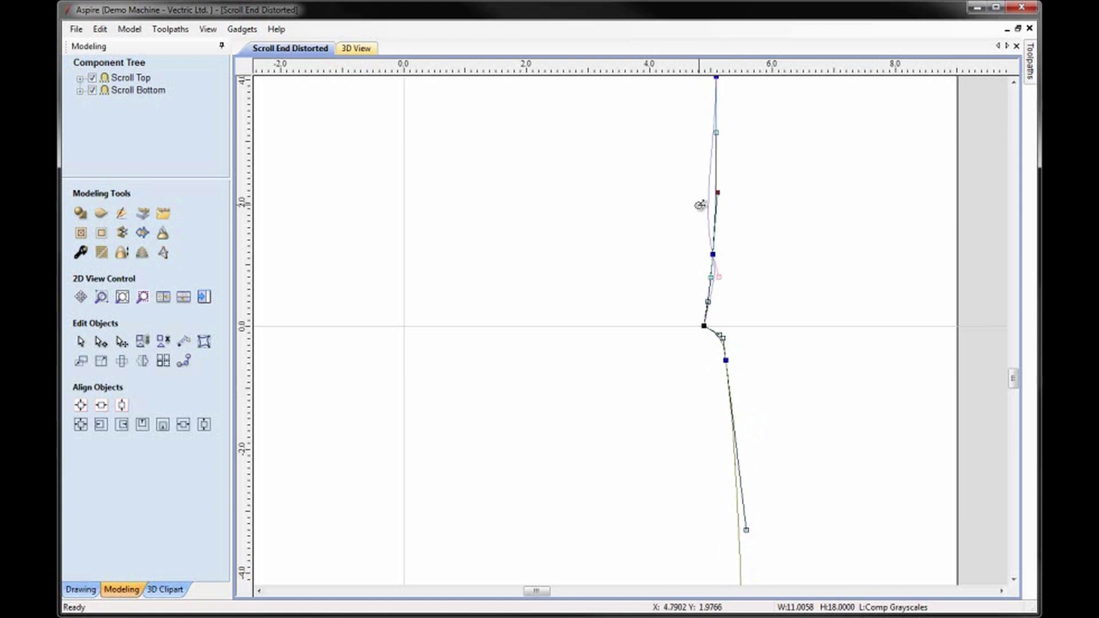
{"action": "left_click_drag", "start_coordinate": [713, 254], "coordinate": [725, 308]}
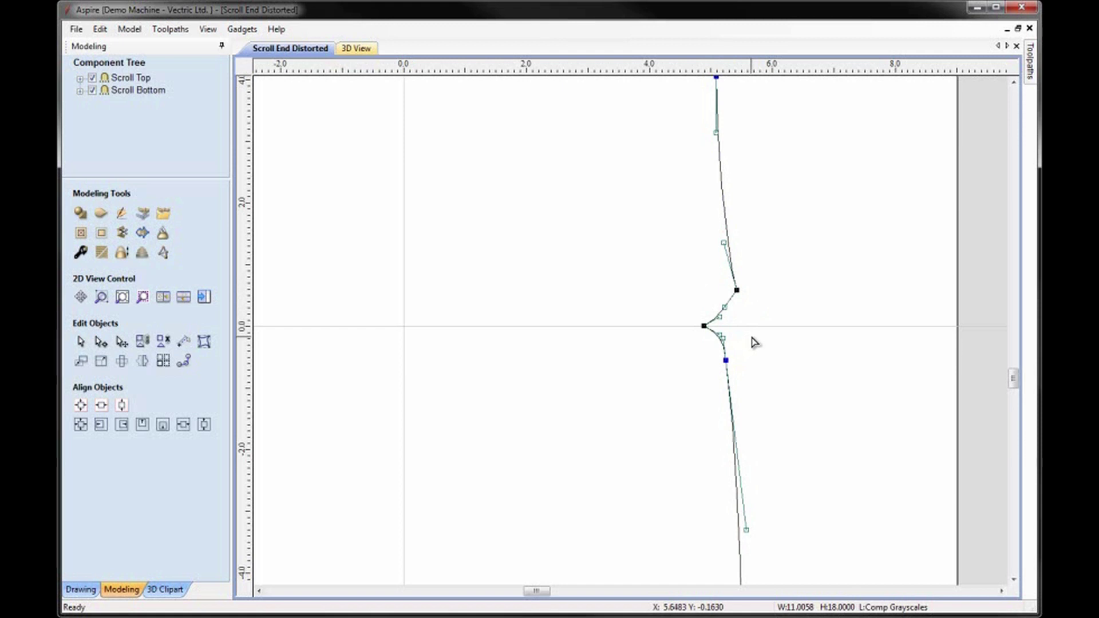
{"action": "key", "text": "Escape"}
{"action": "key", "text": "F3"}
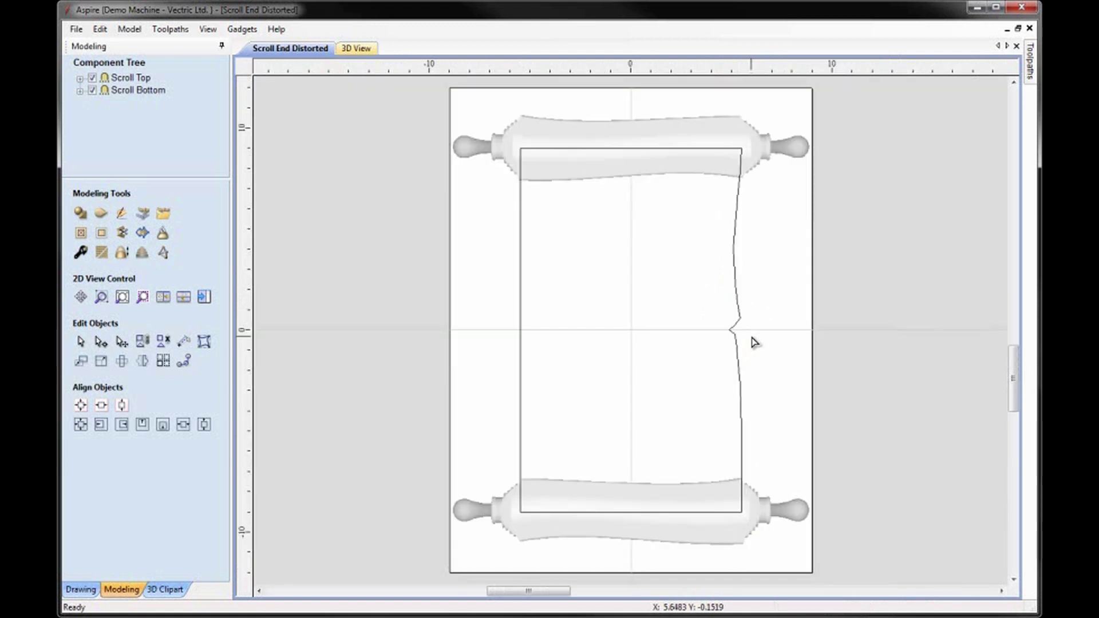
Step: Add three nodes below the first notch and pull one left into a sharp spike
{"action": "left_click", "coordinate": [739, 371]}
{"action": "scroll", "coordinate": [746, 401], "scroll_direction": "up", "scroll_amount": 2}
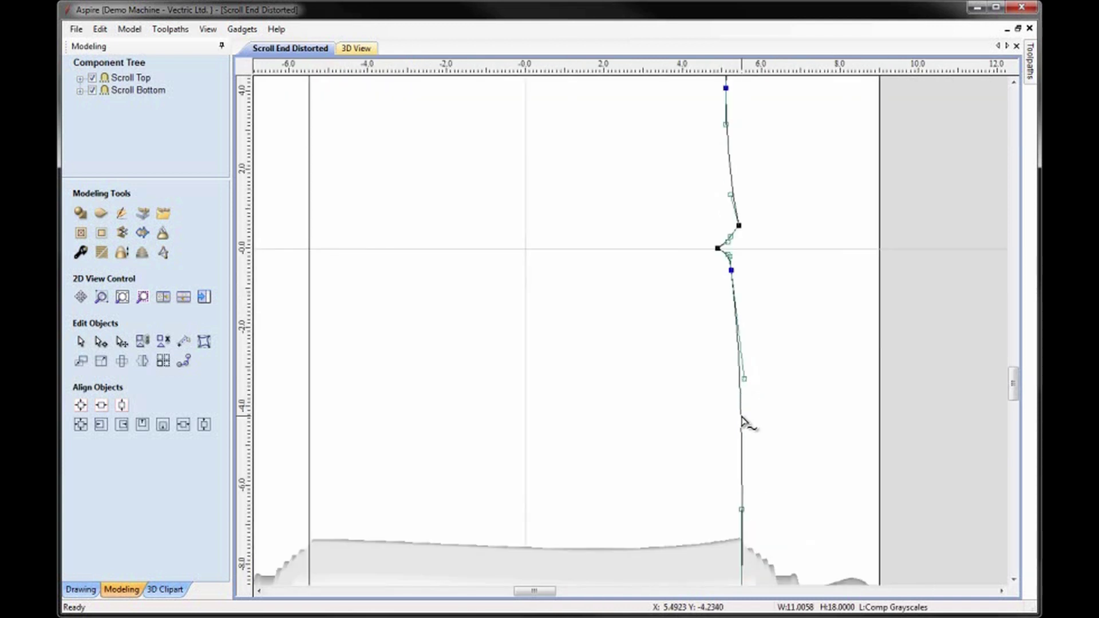
{"action": "scroll", "coordinate": [743, 421], "scroll_direction": "up", "scroll_amount": 2}
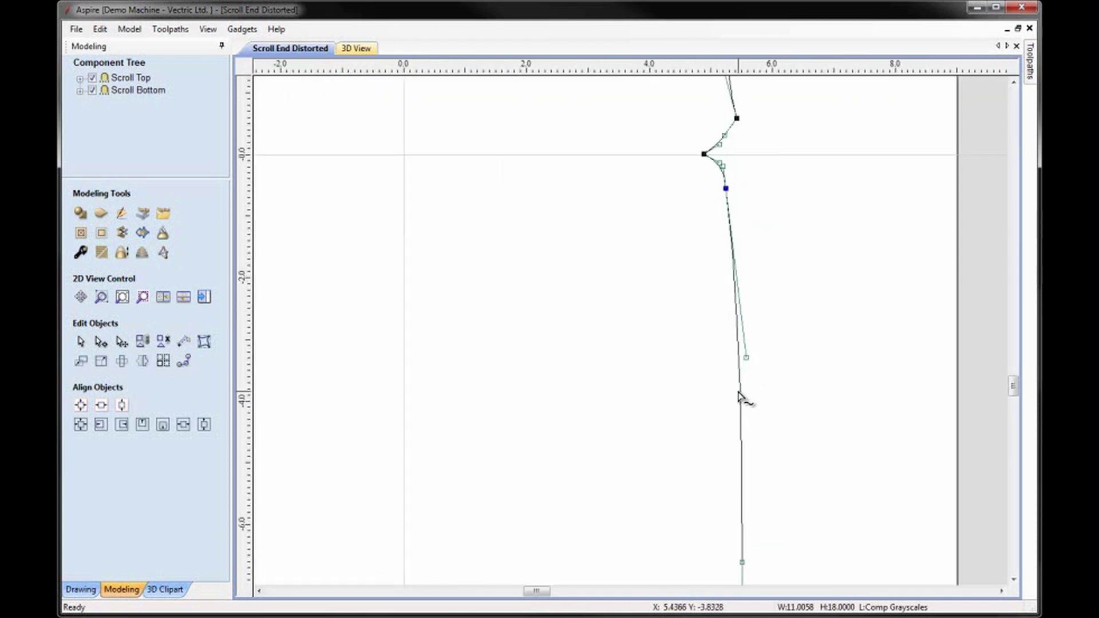
{"action": "key", "text": "p"}
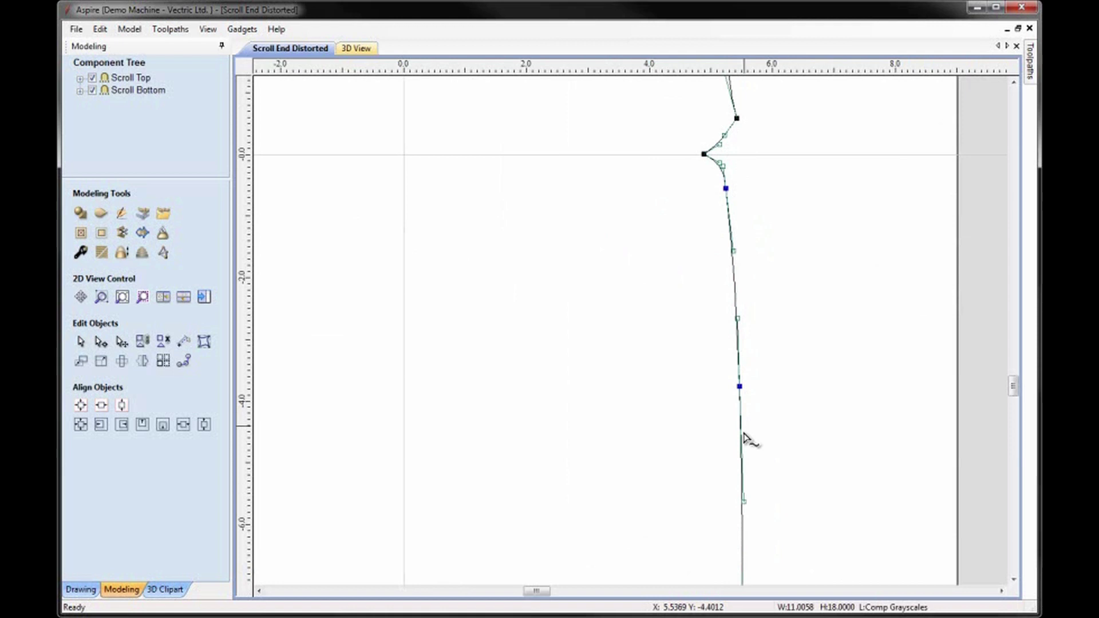
{"action": "key", "text": "p"}
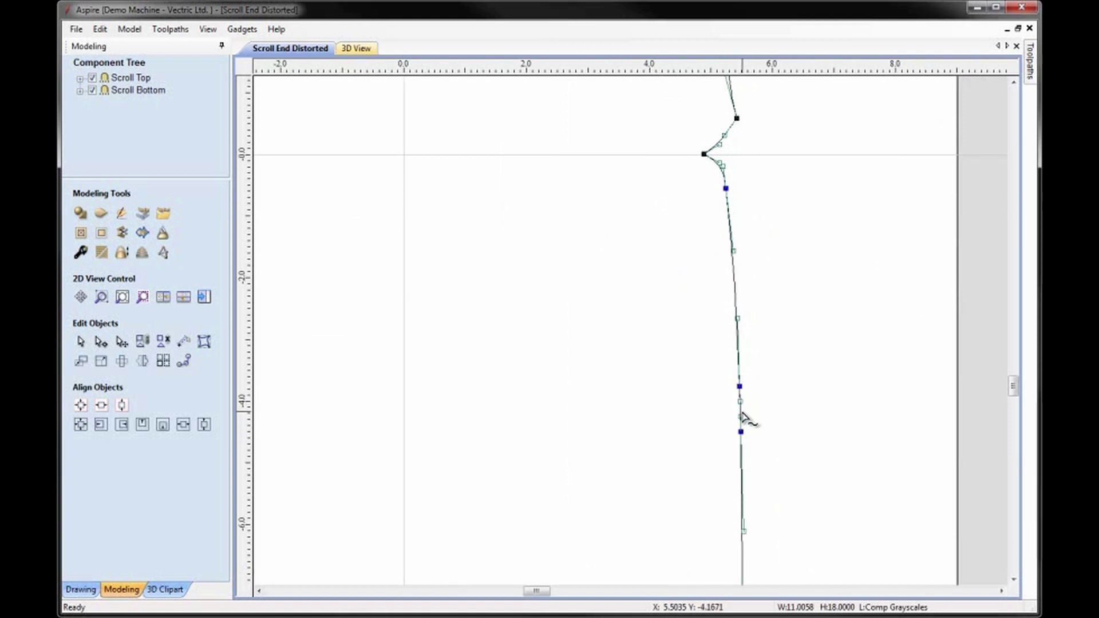
{"action": "key", "text": "p"}
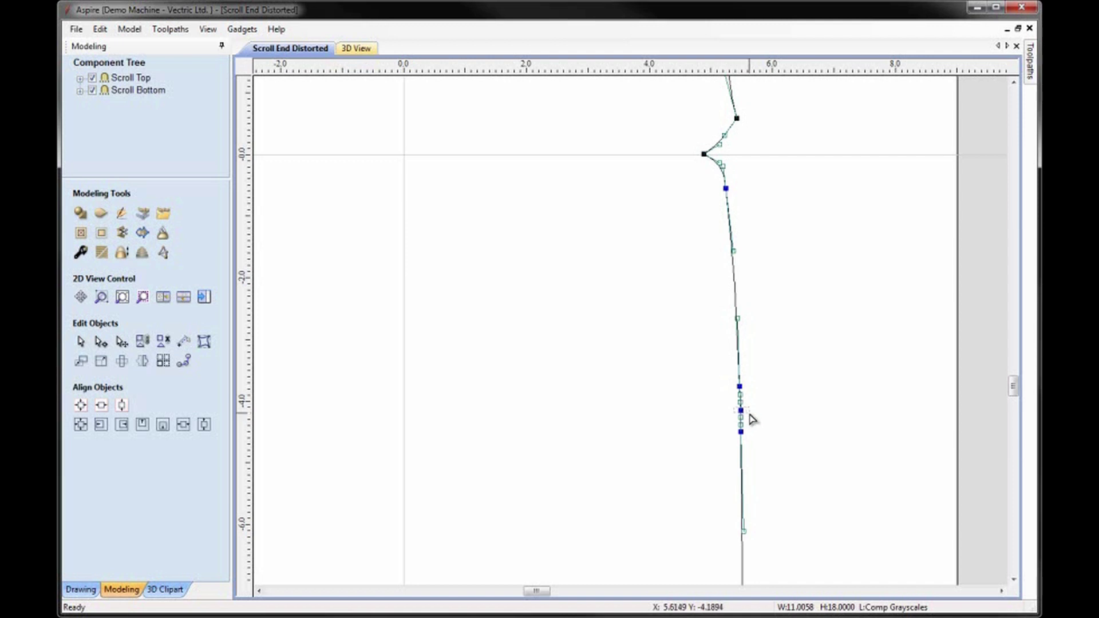
{"action": "left_click_drag", "start_coordinate": [739, 410], "coordinate": [694, 399]}
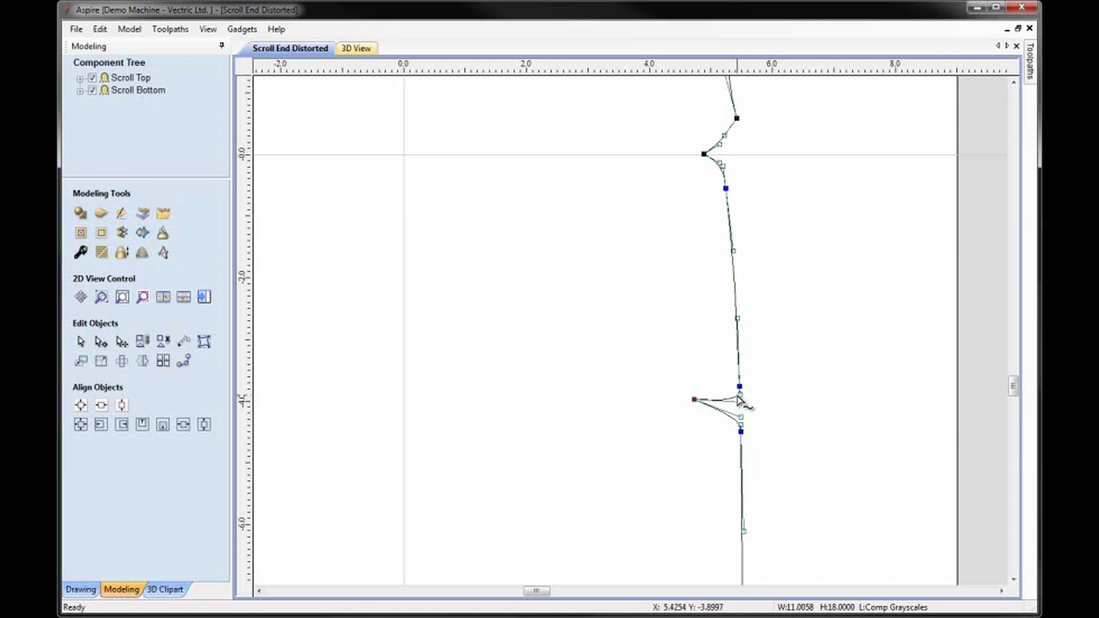
{"action": "scroll", "coordinate": [739, 394], "scroll_direction": "up", "scroll_amount": 3}
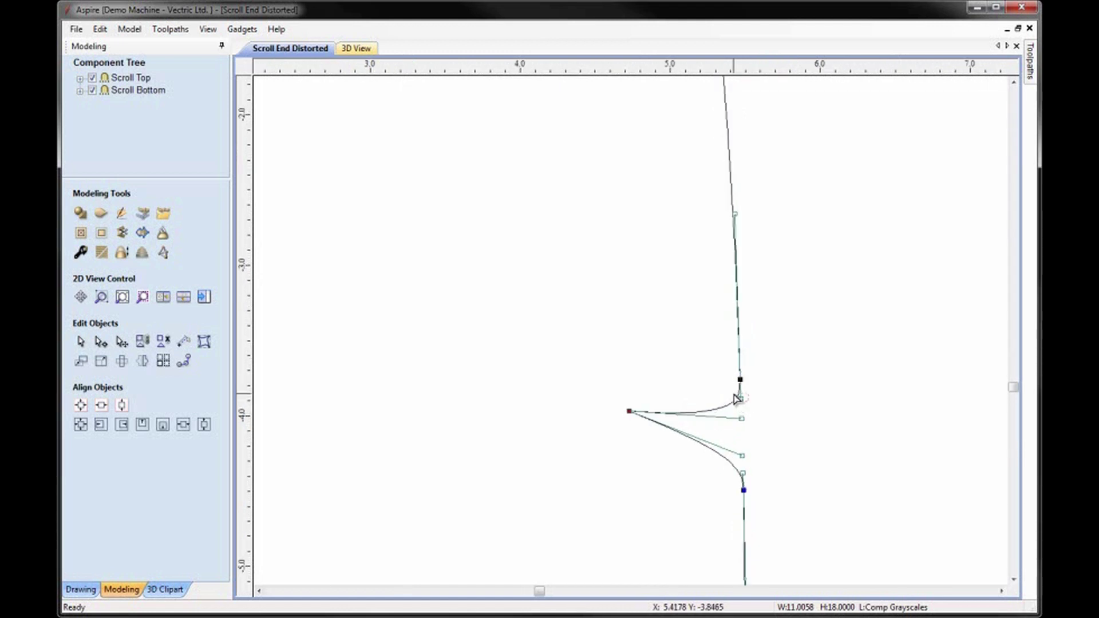
{"action": "left_click_drag", "start_coordinate": [741, 399], "coordinate": [508, 424]}
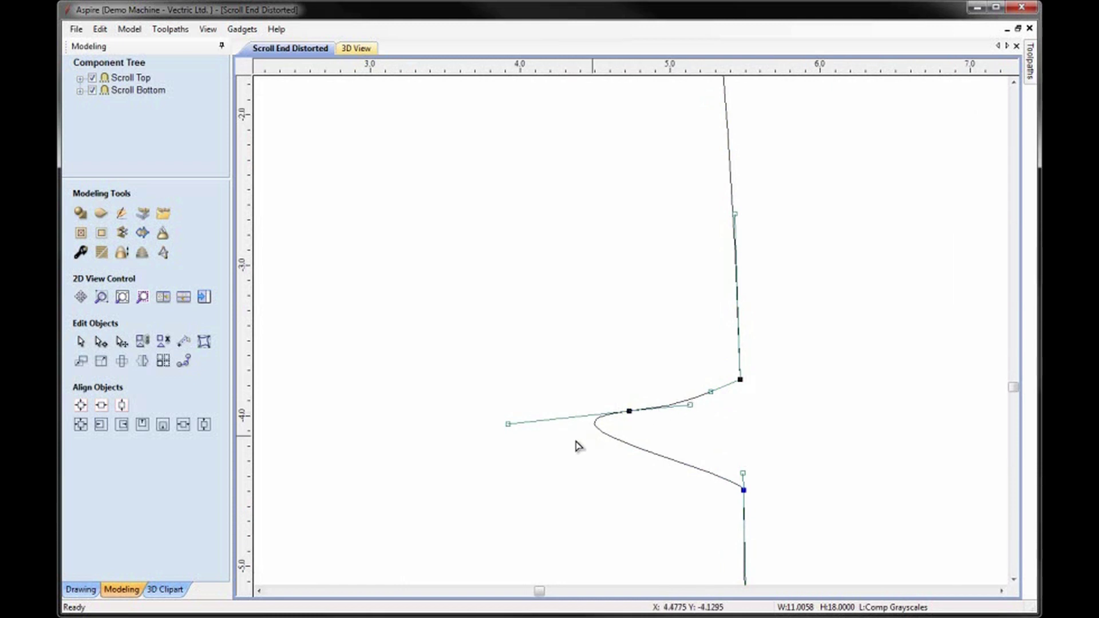
{"action": "left_click_drag", "start_coordinate": [508, 422], "coordinate": [710, 417]}
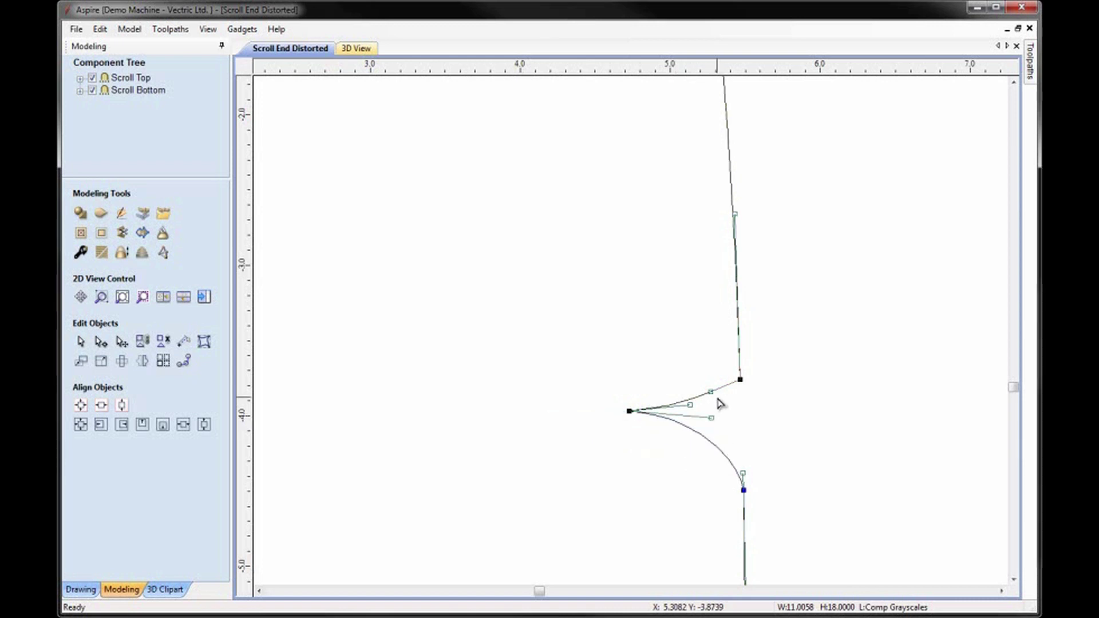
Step: Add a node on the spike's lower curve and drag the right-edge nodes to deepen the wave
{"action": "double_click", "coordinate": [724, 449]}
{"action": "left_click_drag", "start_coordinate": [723, 448], "coordinate": [744, 491]}
{"action": "left_click", "coordinate": [751, 410]}
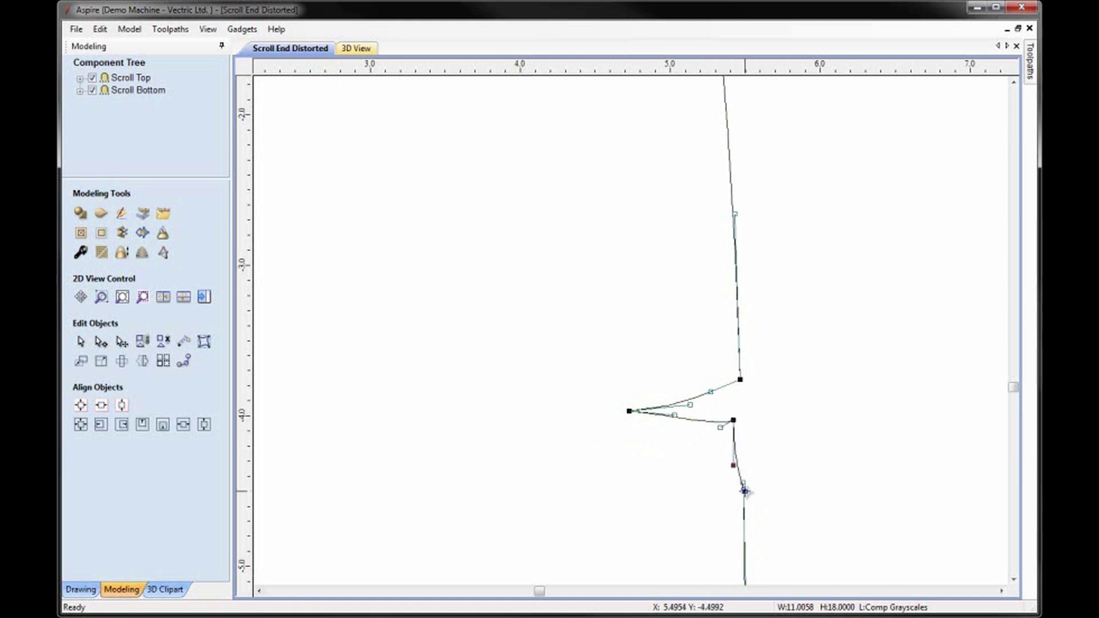
{"action": "left_click", "coordinate": [743, 488]}
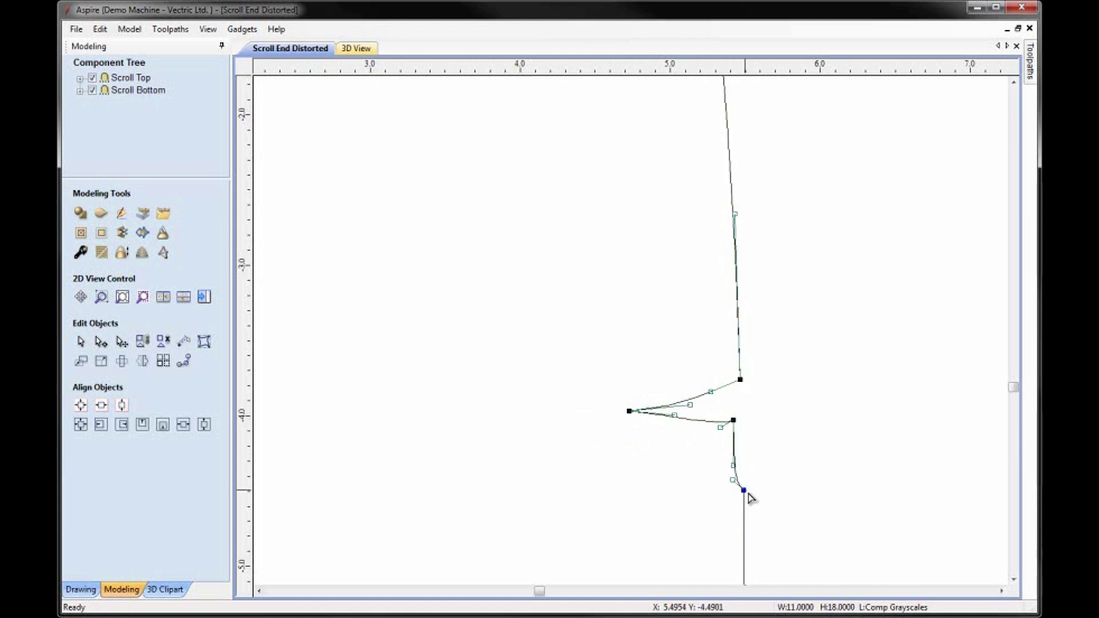
{"action": "scroll", "coordinate": [756, 518], "scroll_direction": "down", "scroll_amount": 5}
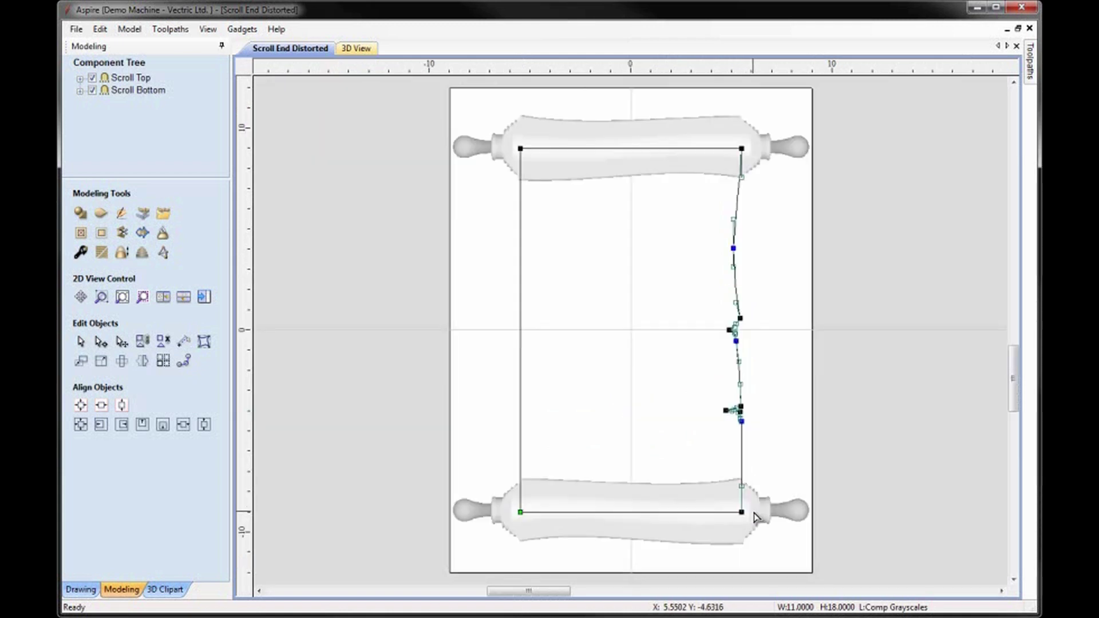
{"action": "scroll", "coordinate": [750, 451], "scroll_direction": "up", "scroll_amount": 3}
{"action": "left_click_drag", "start_coordinate": [732, 408], "coordinate": [737, 529]}
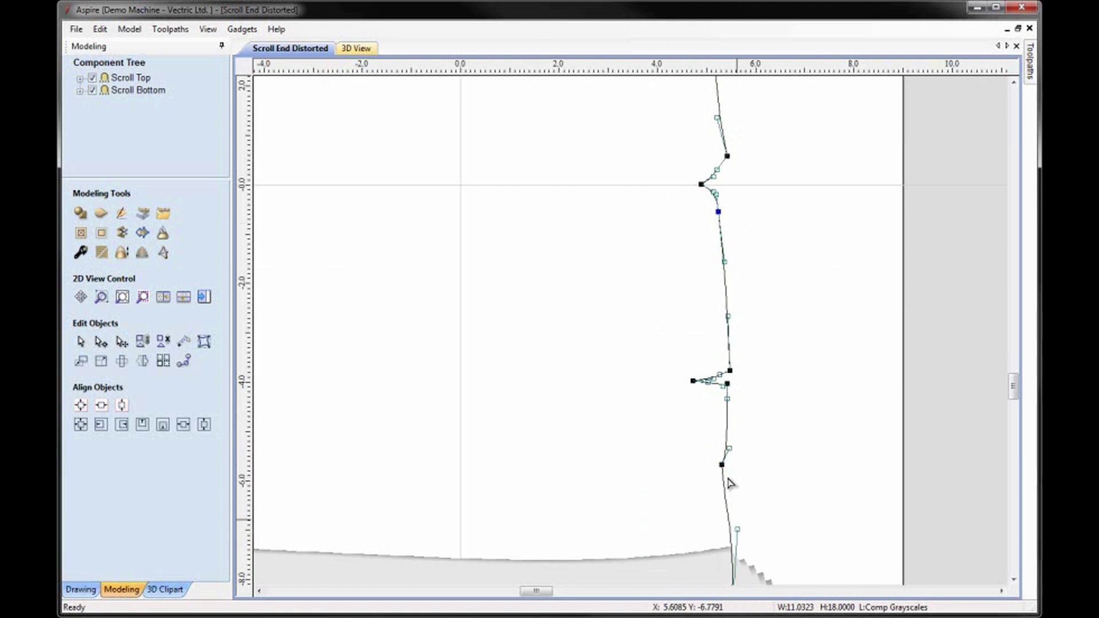
{"action": "left_click_drag", "start_coordinate": [721, 464], "coordinate": [713, 463]}
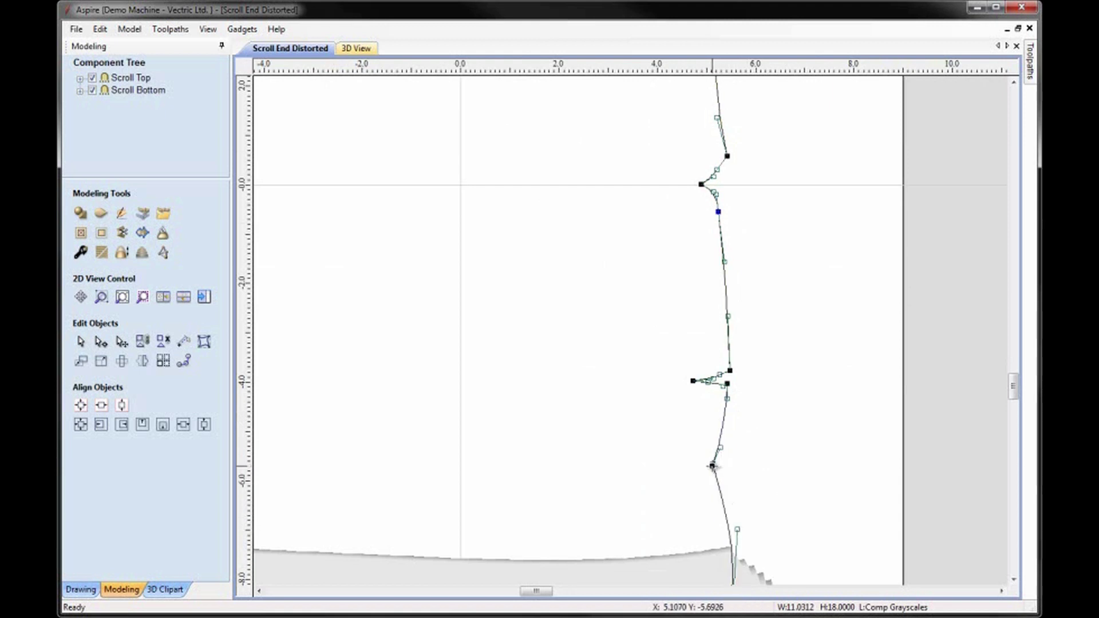
{"action": "left_click_drag", "start_coordinate": [712, 464], "coordinate": [715, 508]}
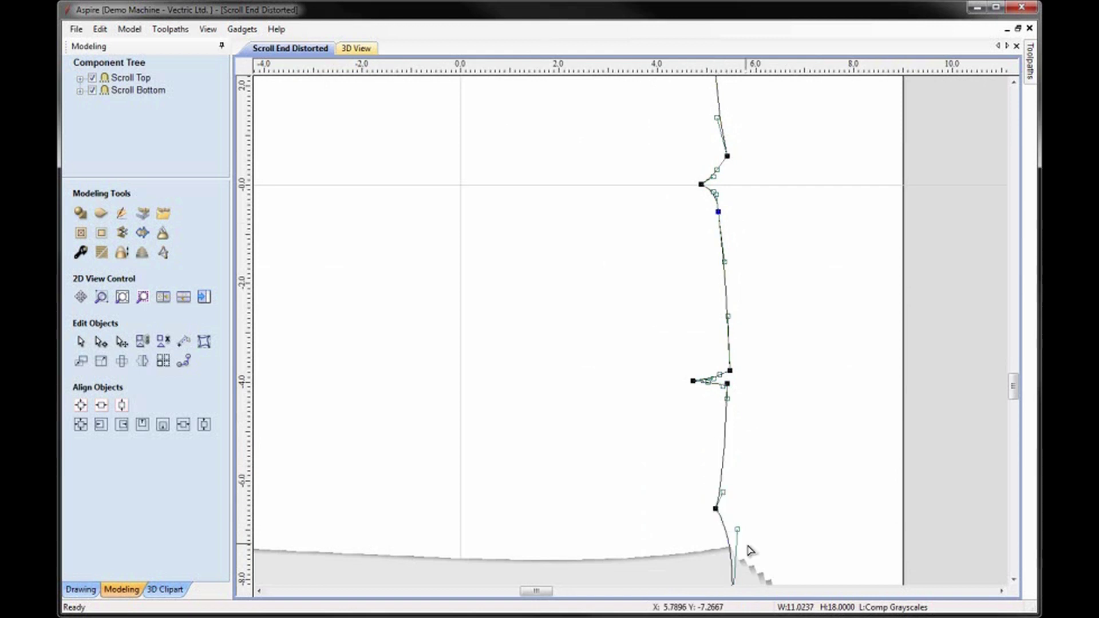
{"action": "left_click", "coordinate": [747, 506]}
{"action": "scroll", "coordinate": [730, 493], "scroll_direction": "down", "scroll_amount": 5}
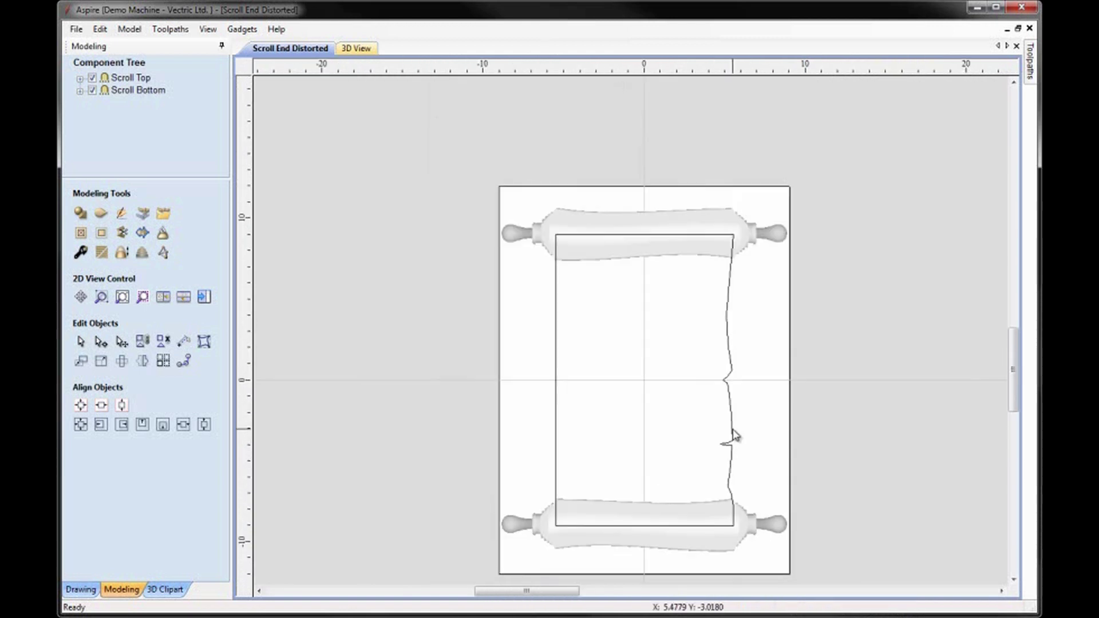
Step: Bend the outline's straight left side into a gentle curve and add a node on its lower span
{"action": "left_click", "coordinate": [557, 404]}
{"action": "key", "text": "n"}
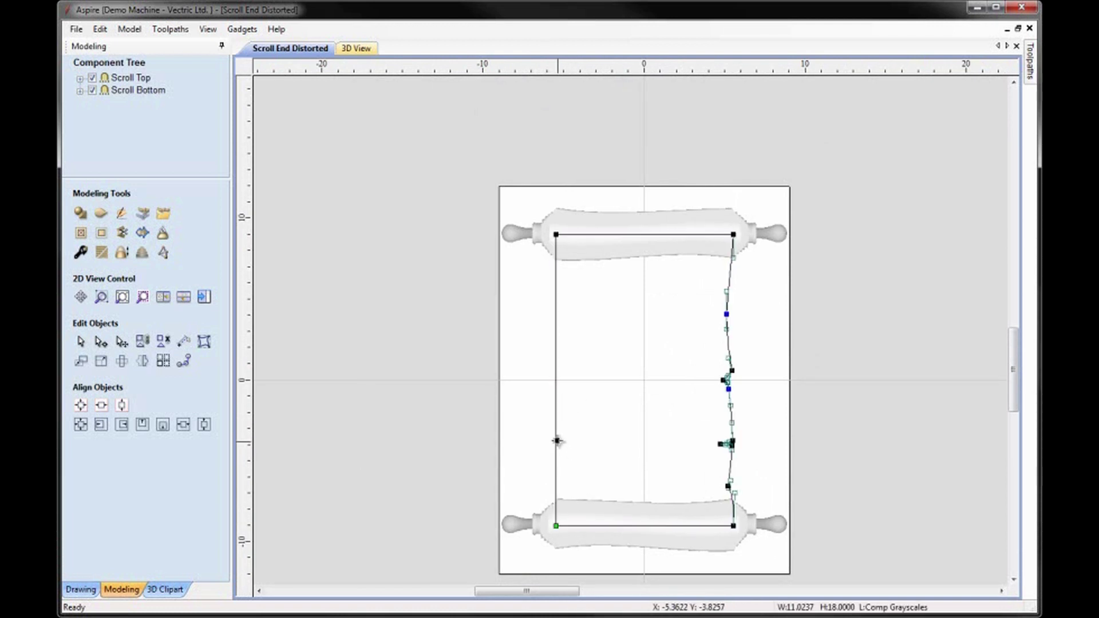
{"action": "left_click_drag", "start_coordinate": [557, 440], "coordinate": [564, 440]}
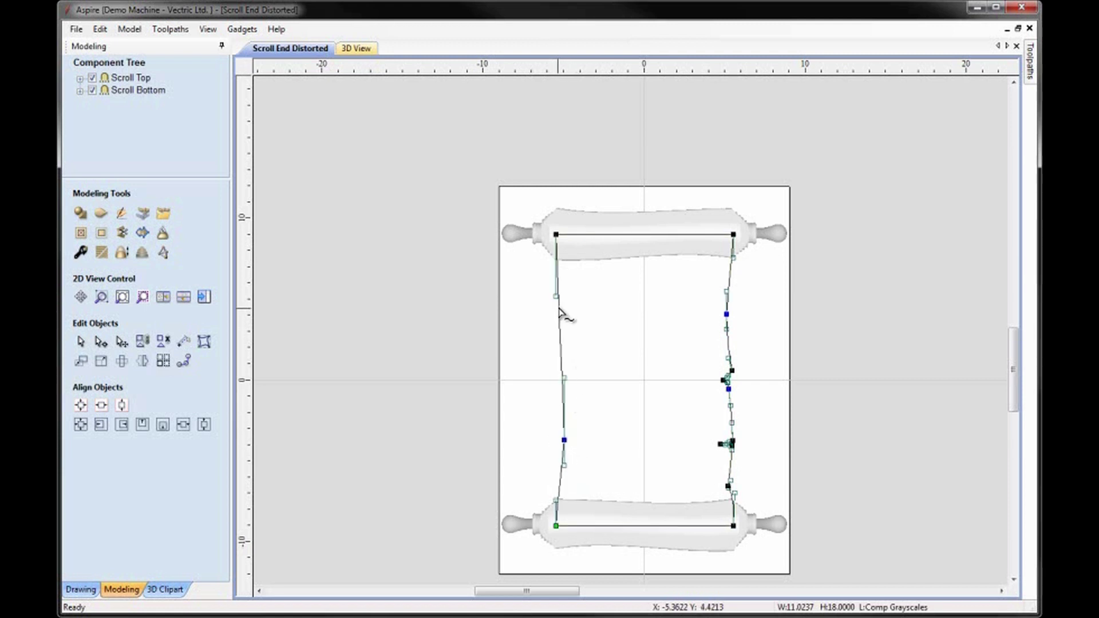
{"action": "left_click_drag", "start_coordinate": [559, 307], "coordinate": [557, 372]}
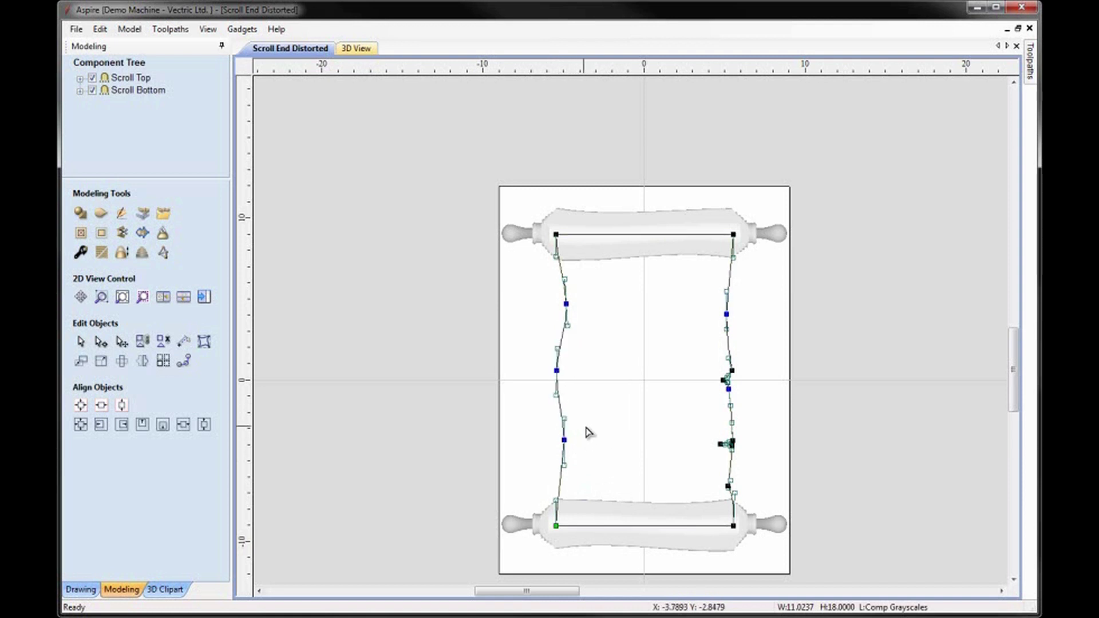
{"action": "scroll", "coordinate": [562, 405], "scroll_direction": "up", "scroll_amount": 2}
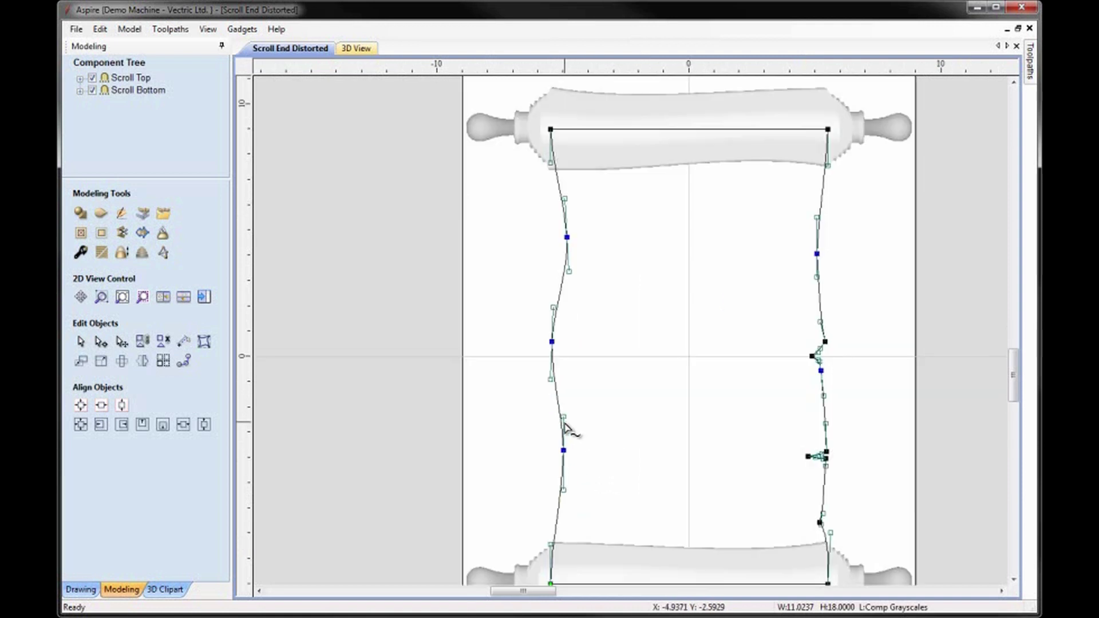
{"action": "double_click", "coordinate": [561, 489]}
{"action": "left_click_drag", "start_coordinate": [562, 490], "coordinate": [554, 475]}
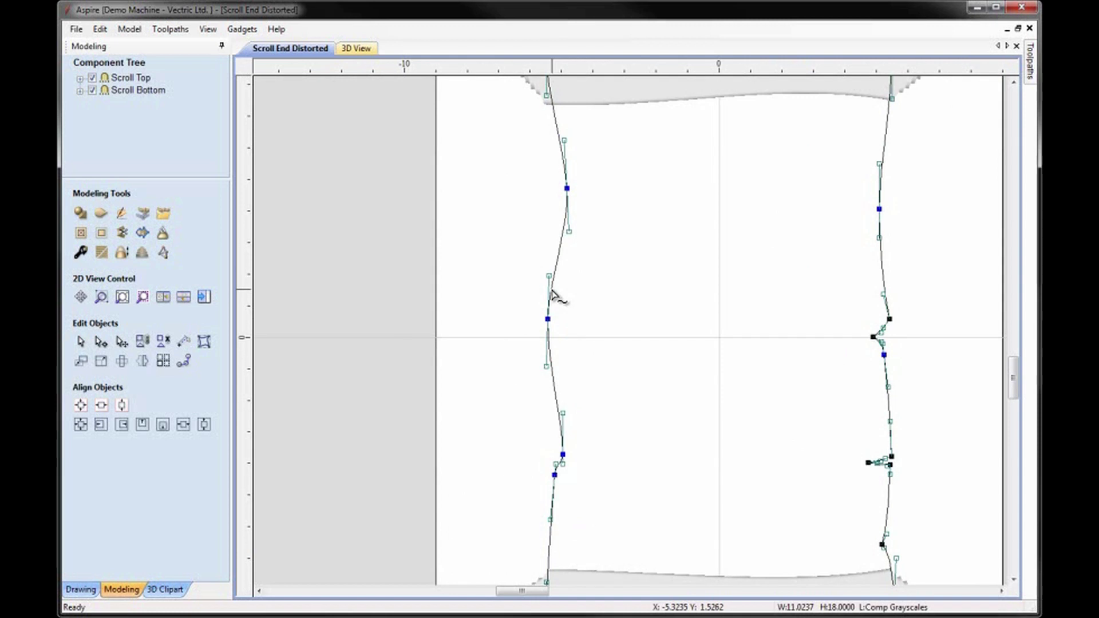
Step: Pull a new mid-left node right into a small notch with curved sides
{"action": "double_click", "coordinate": [551, 290]}
{"action": "scroll", "coordinate": [551, 308], "scroll_direction": "up", "scroll_amount": 3}
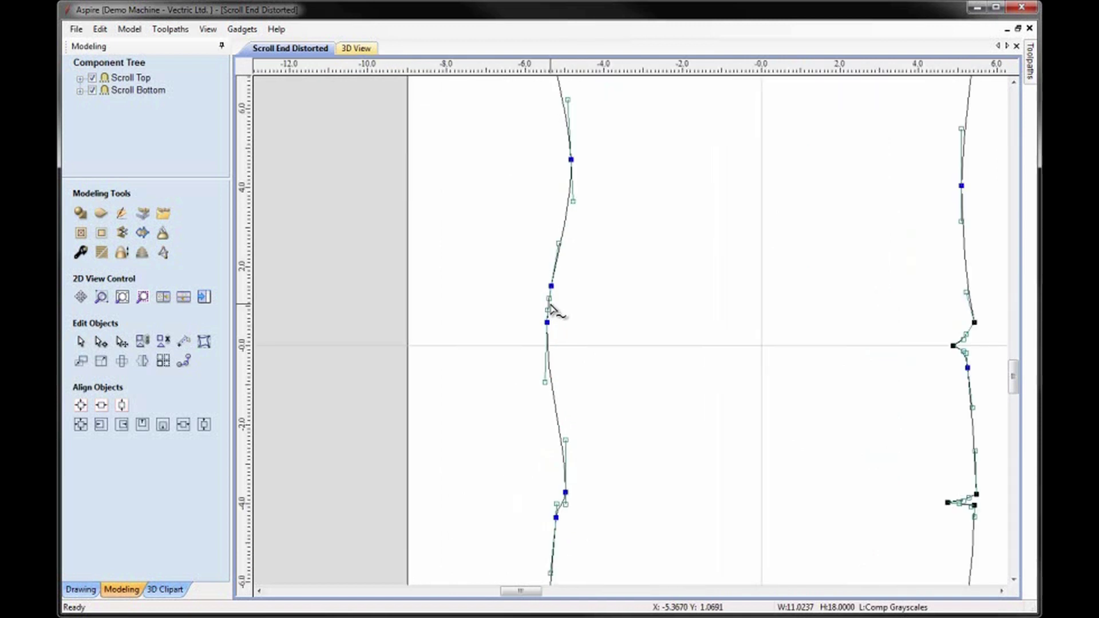
{"action": "double_click", "coordinate": [548, 305]}
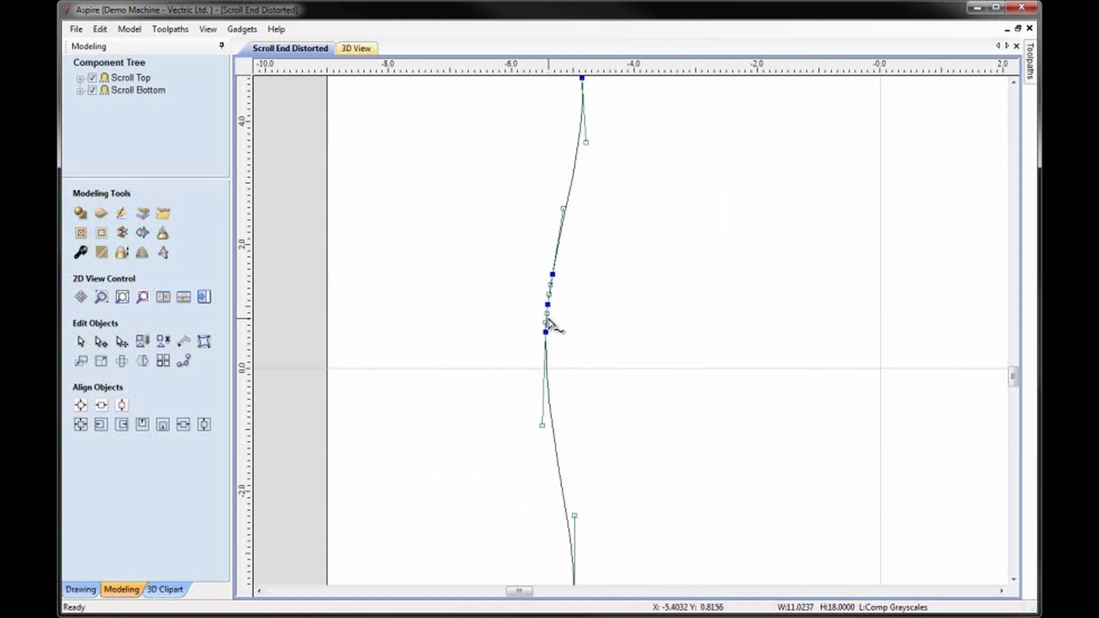
{"action": "scroll", "coordinate": [548, 323], "scroll_direction": "up", "scroll_amount": 2}
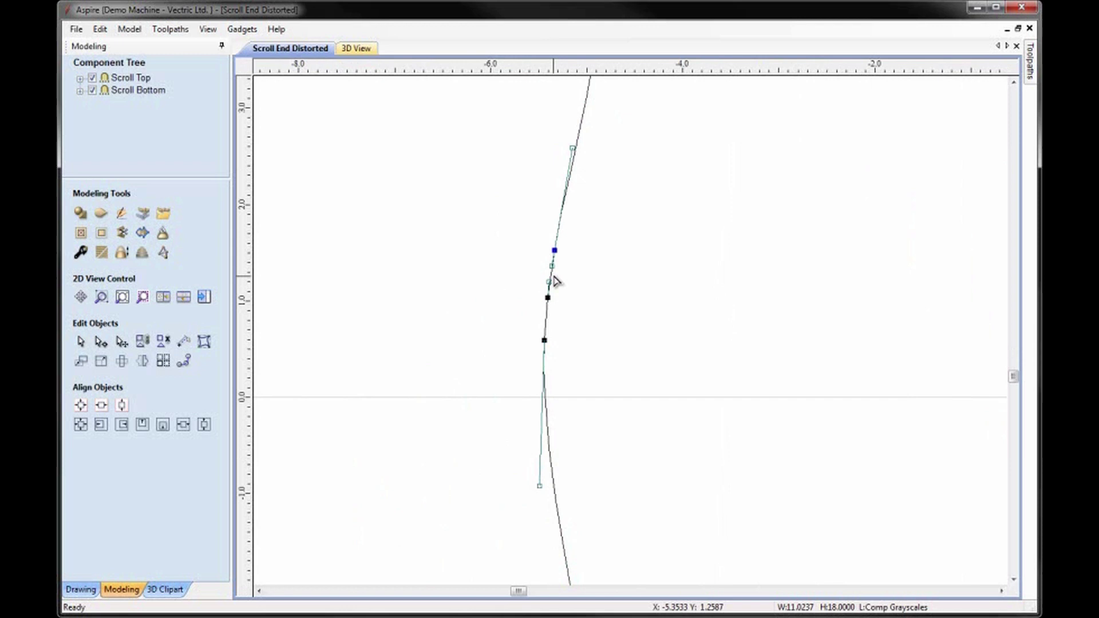
{"action": "left_click", "coordinate": [547, 298]}
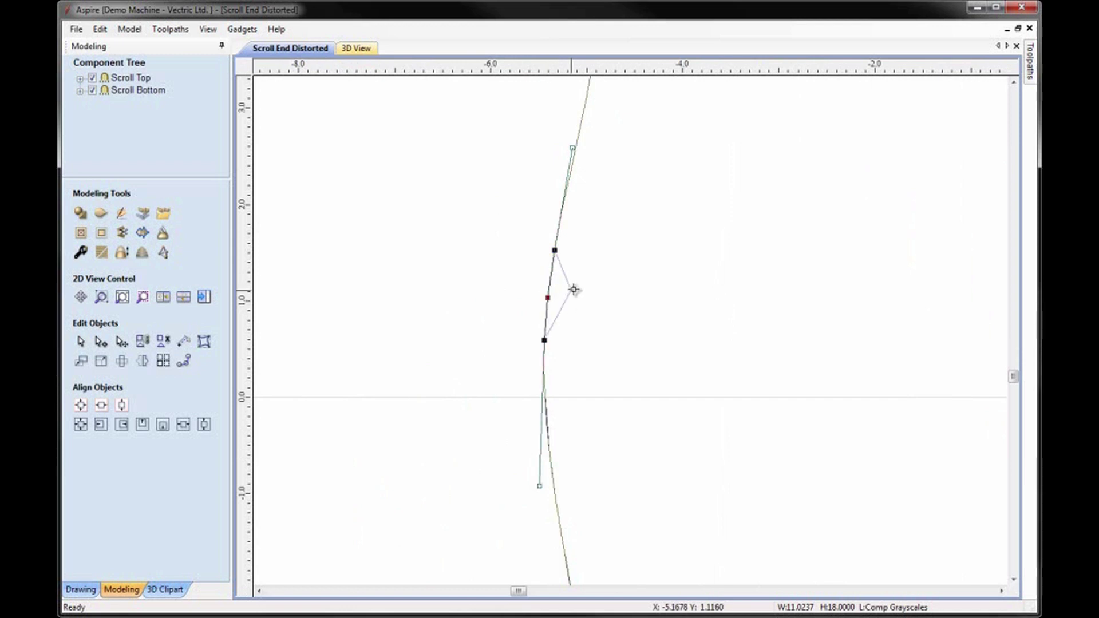
{"action": "left_click_drag", "start_coordinate": [613, 270], "coordinate": [608, 274]}
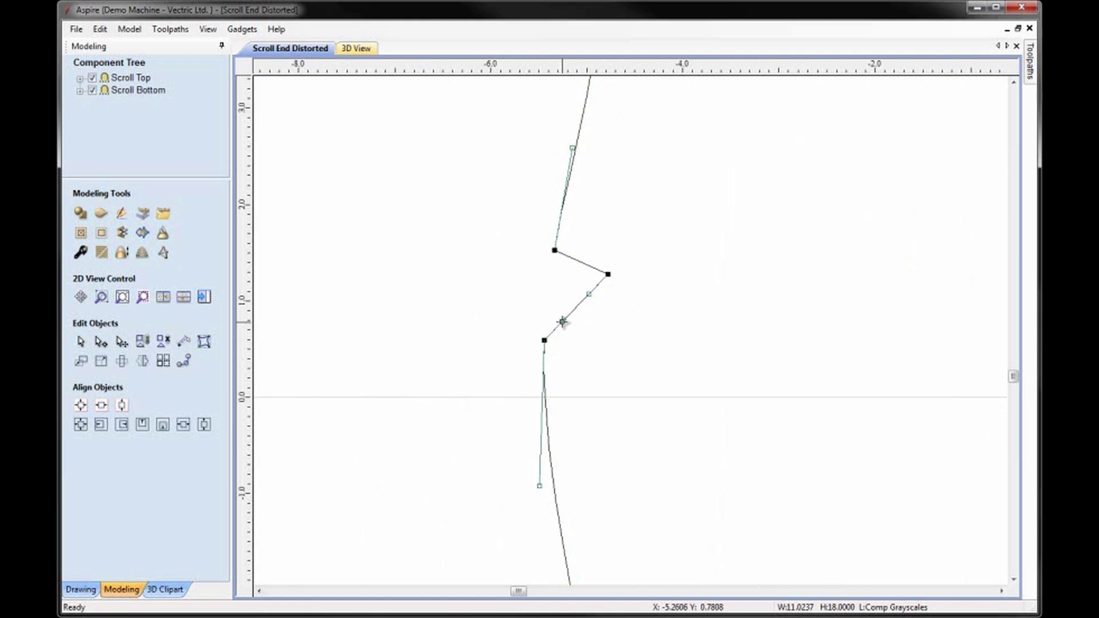
{"action": "key", "text": "p"}
{"action": "key", "text": "c"}
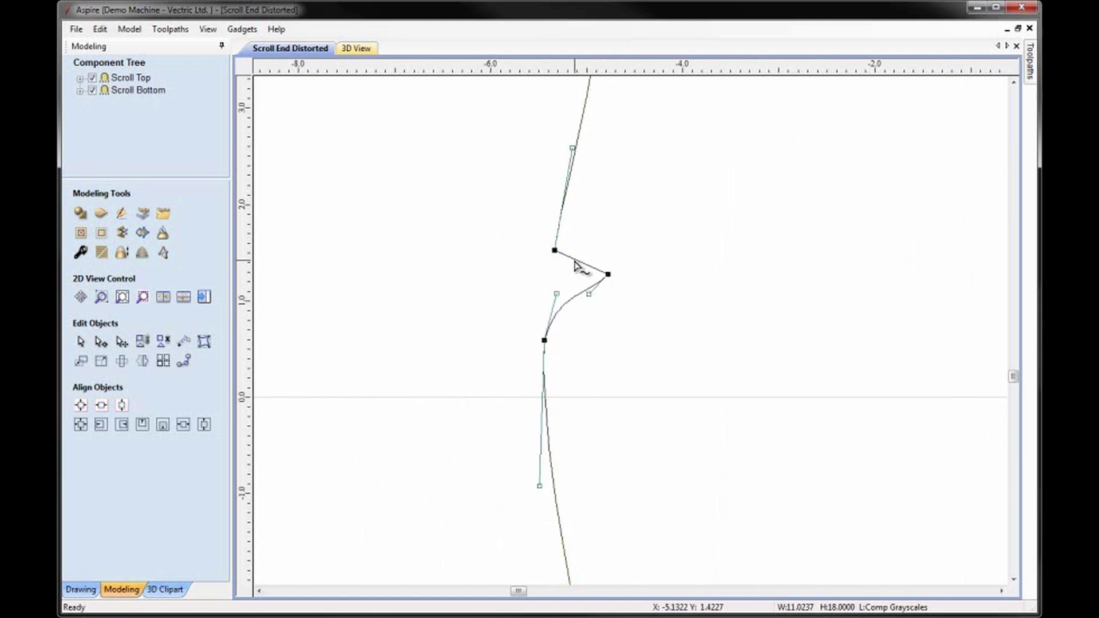
{"action": "mouse_move", "coordinate": [570, 258]}
{"action": "left_mouse_down"}
{"action": "mouse_move", "coordinate": [583, 250]}
{"action": "mouse_move", "coordinate": [569, 271]}
{"action": "left_mouse_up"}
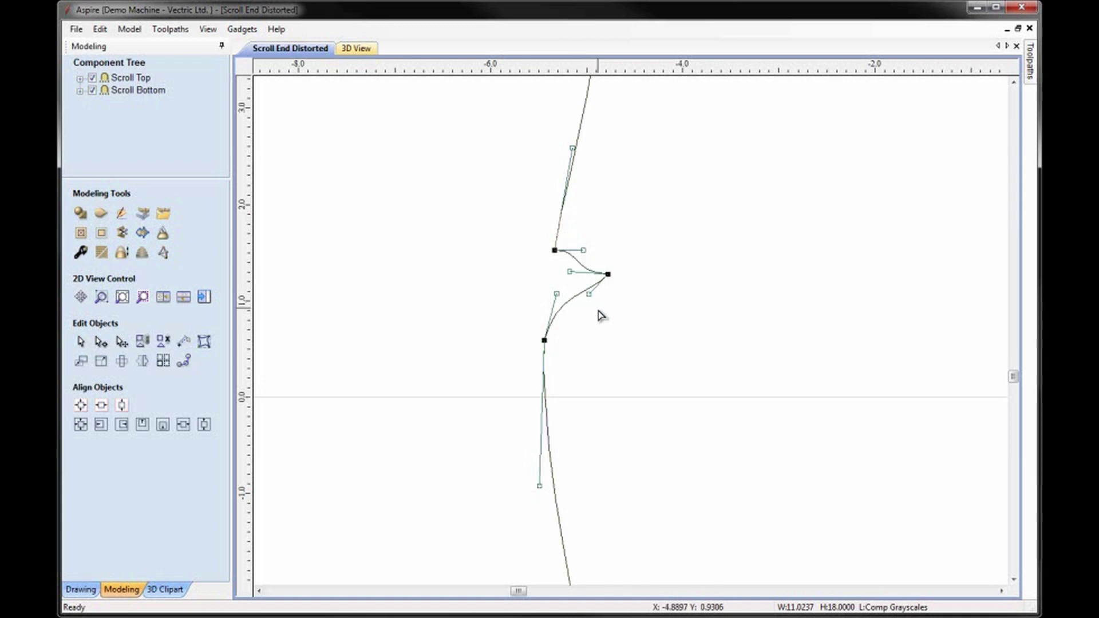
{"action": "key", "text": "Escape"}
{"action": "key", "text": "F6"}
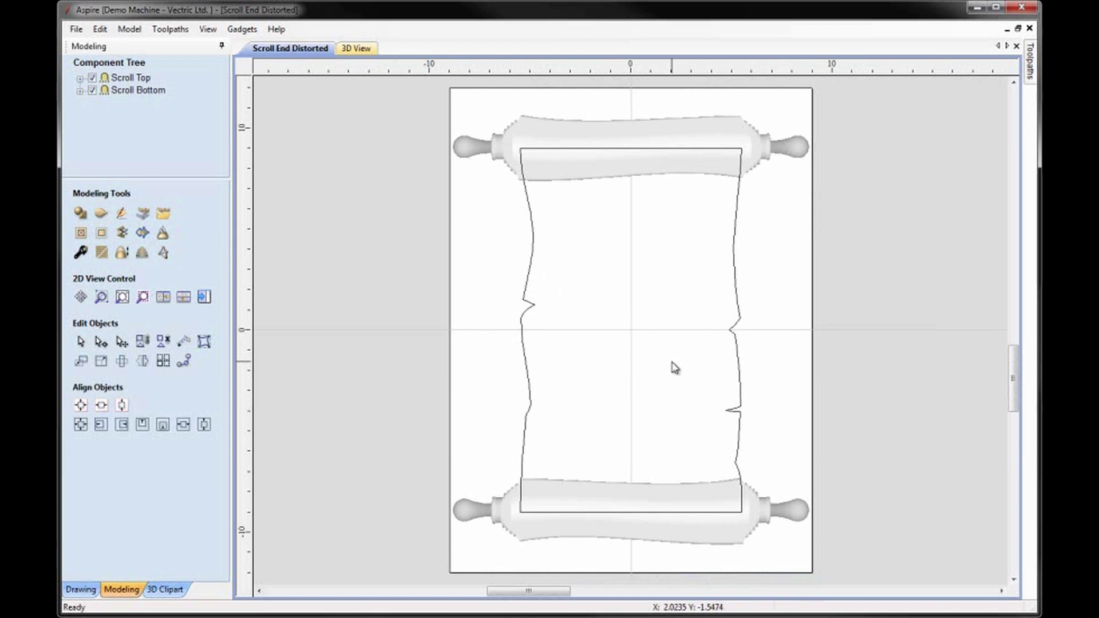
Step: Add two nodes on the upper left outline and drag several left-edge nodes into a wave
{"action": "left_click", "coordinate": [536, 242]}
{"action": "scroll", "coordinate": [535, 240], "scroll_direction": "up", "scroll_amount": 1}
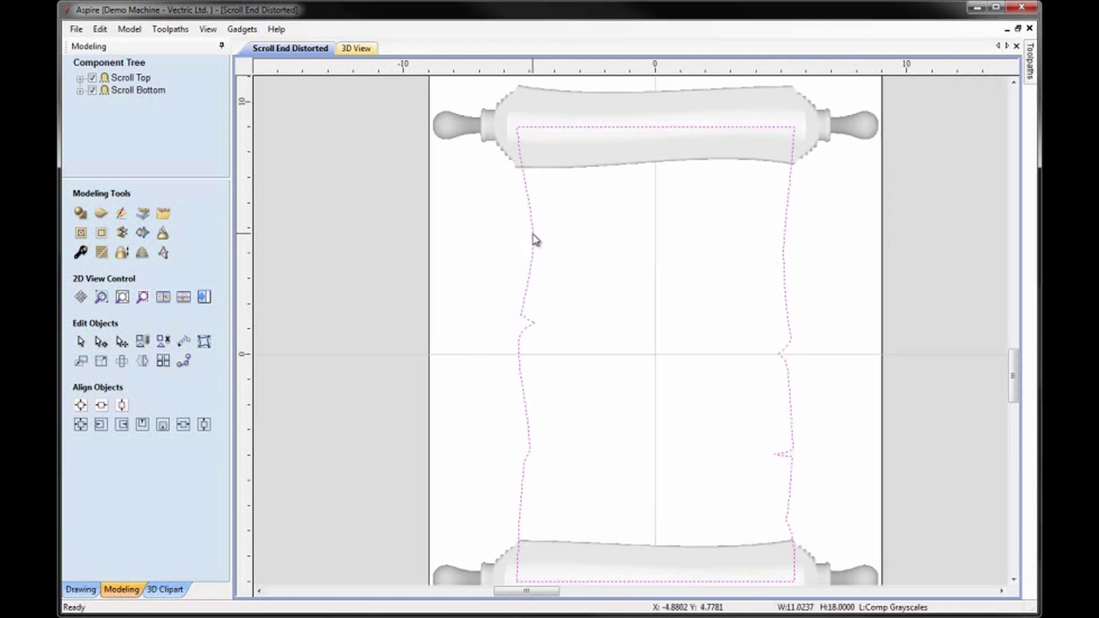
{"action": "key", "text": "n"}
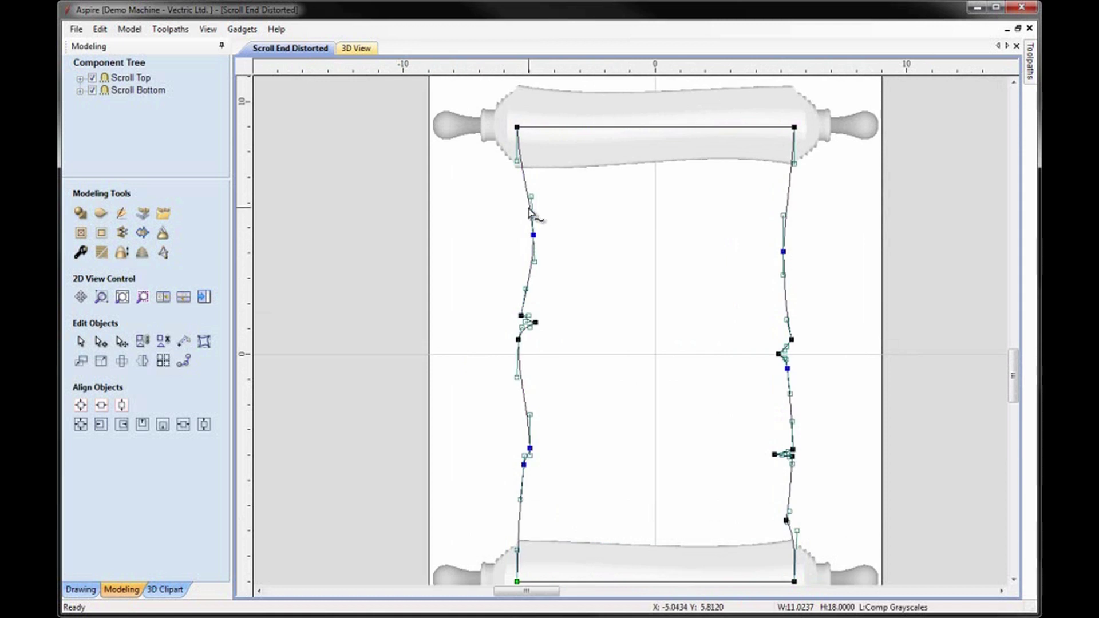
{"action": "double_click", "coordinate": [529, 209]}
{"action": "double_click", "coordinate": [530, 273]}
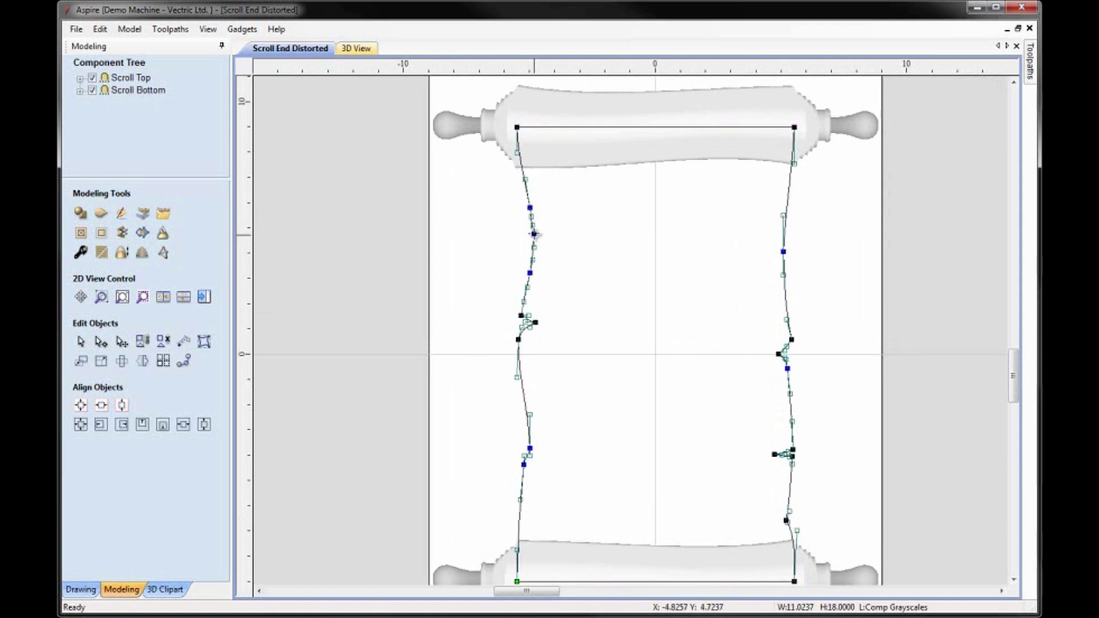
{"action": "scroll", "coordinate": [530, 254], "scroll_direction": "up", "scroll_amount": 1}
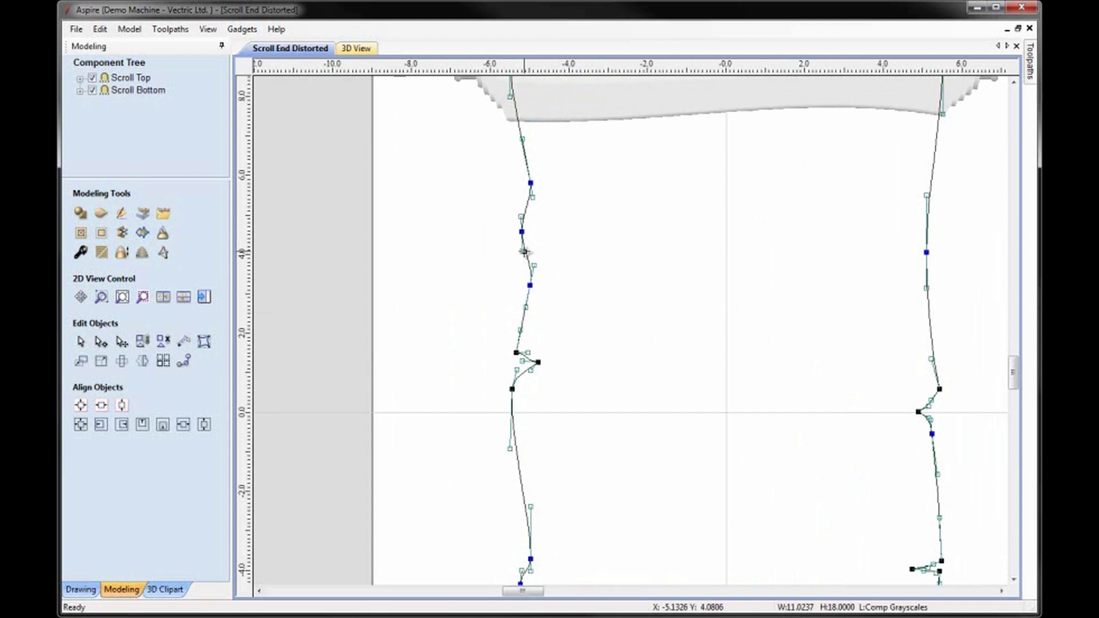
{"action": "left_click_drag", "start_coordinate": [524, 252], "coordinate": [517, 250]}
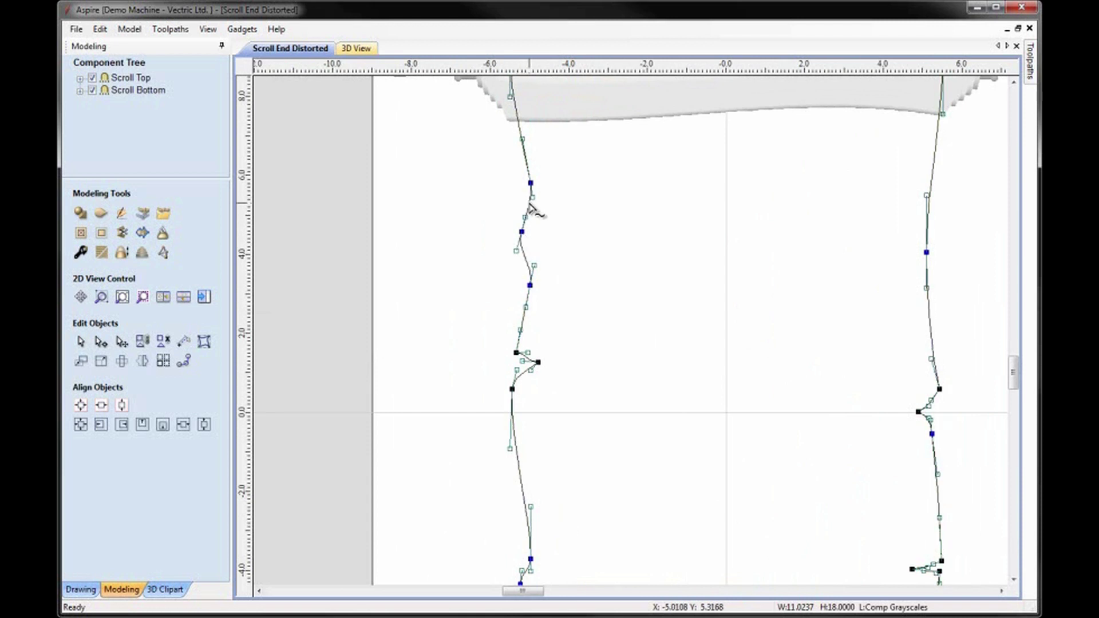
{"action": "scroll", "coordinate": [529, 201], "scroll_direction": "up", "scroll_amount": 1}
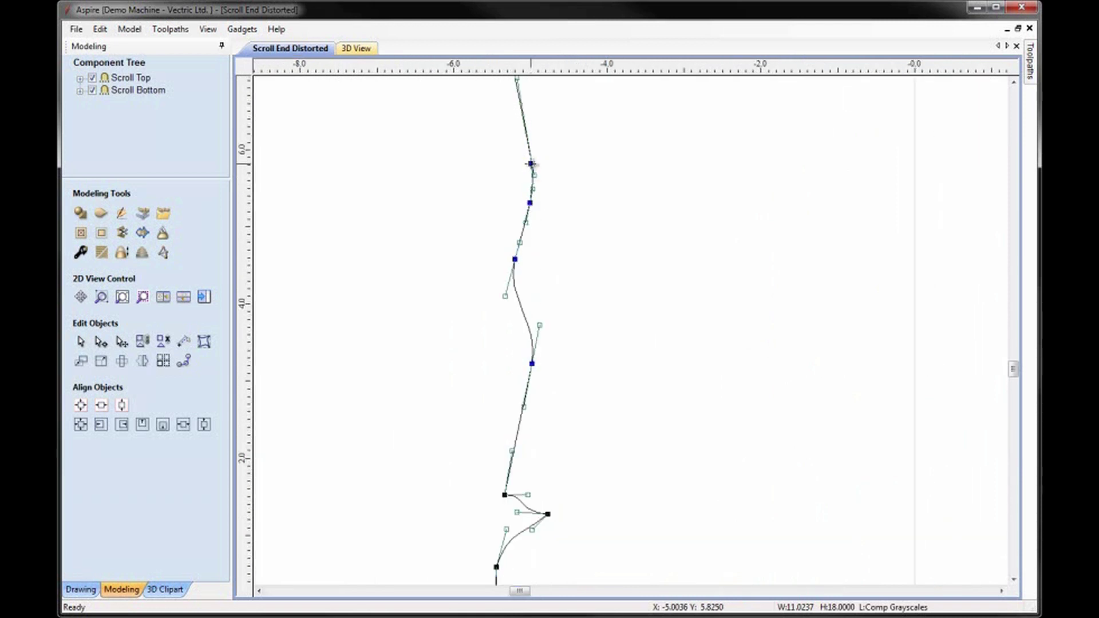
{"action": "left_click_drag", "start_coordinate": [534, 175], "coordinate": [523, 211]}
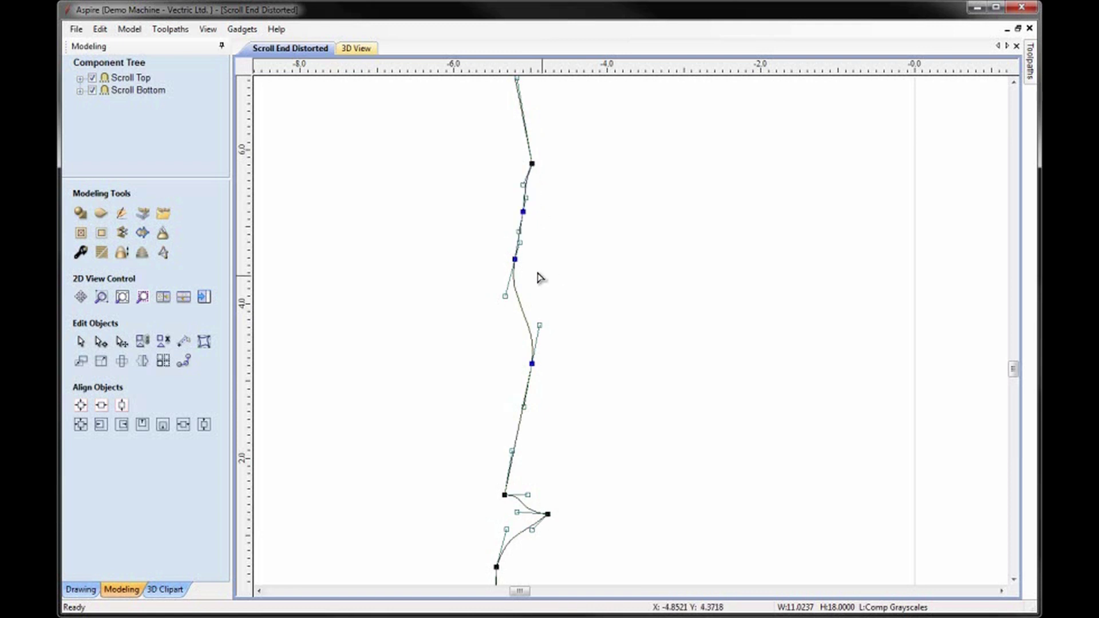
{"action": "left_click_drag", "start_coordinate": [533, 364], "coordinate": [522, 356]}
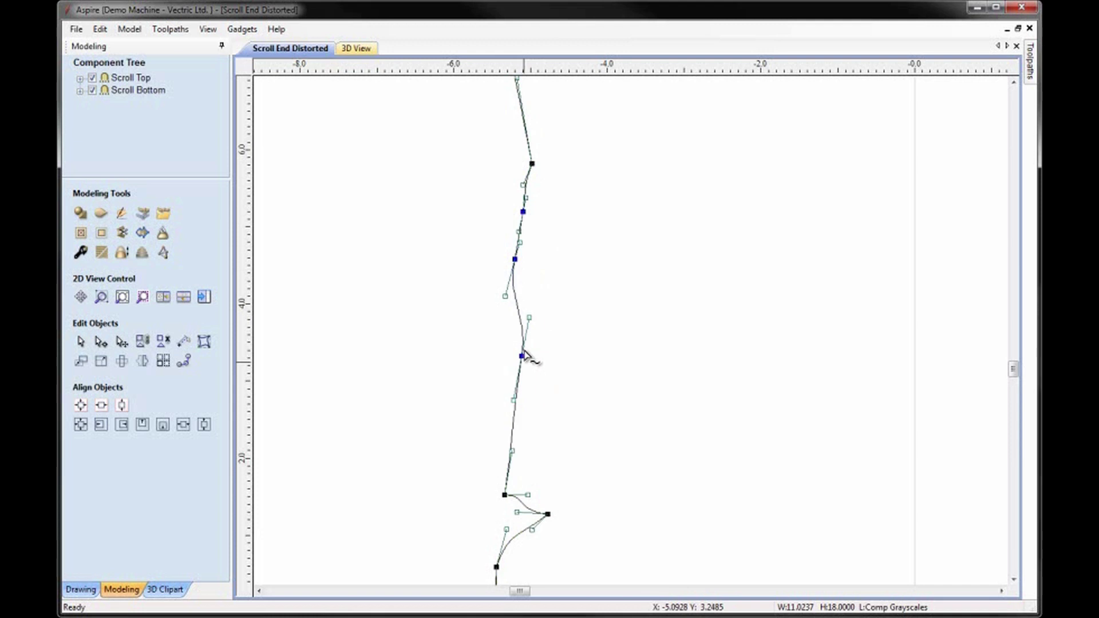
{"action": "left_click_drag", "start_coordinate": [525, 319], "coordinate": [522, 325]}
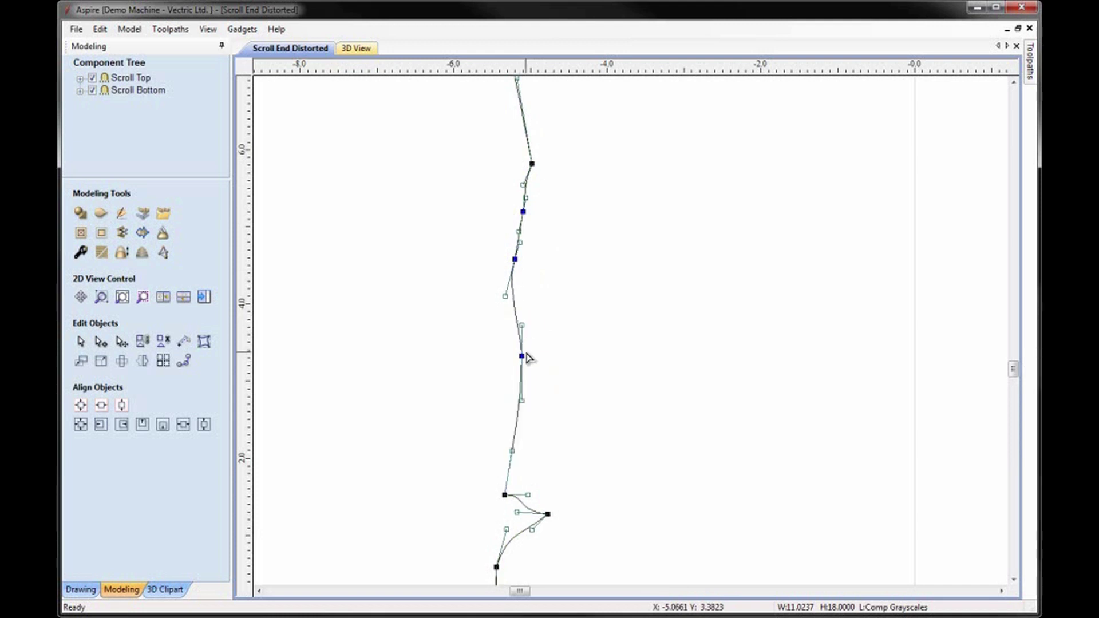
Step: Add two more nodes lower on the left edge and bend the lower span leftward
{"action": "double_click", "coordinate": [518, 299]}
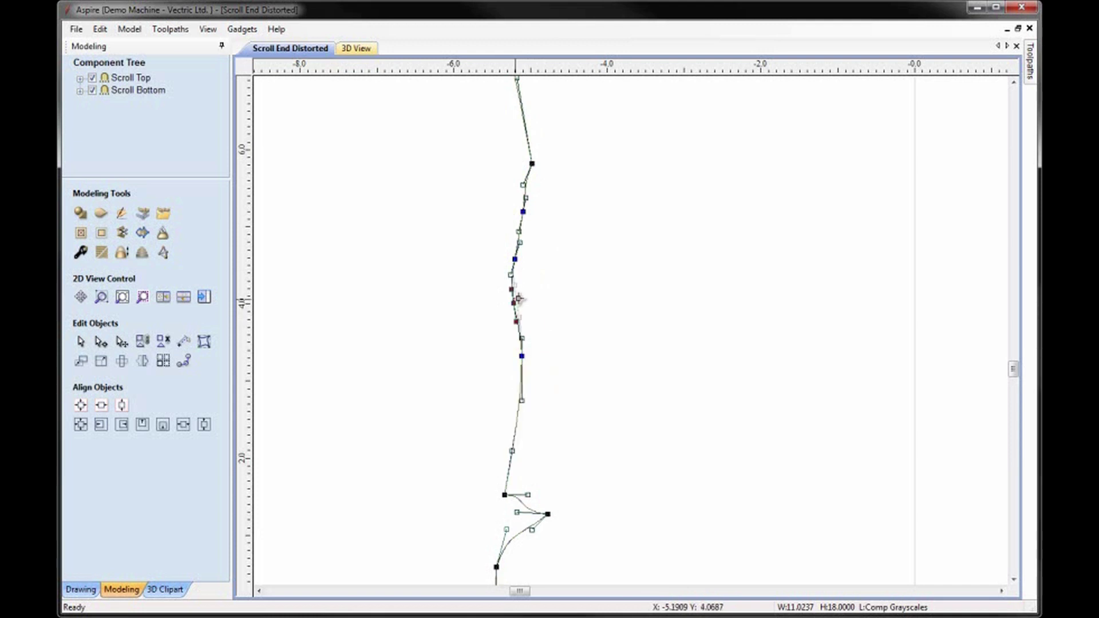
{"action": "double_click", "coordinate": [522, 414]}
{"action": "left_click_drag", "start_coordinate": [522, 415], "coordinate": [509, 408]}
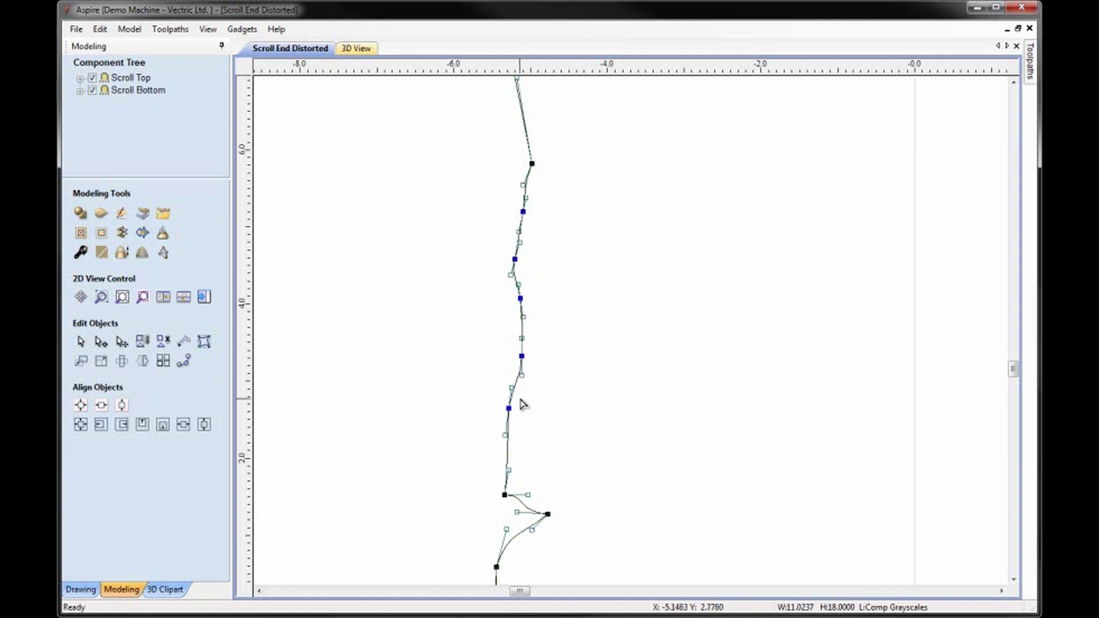
{"action": "left_click", "coordinate": [554, 395]}
{"action": "scroll", "coordinate": [559, 380], "scroll_direction": "down", "scroll_amount": 4}
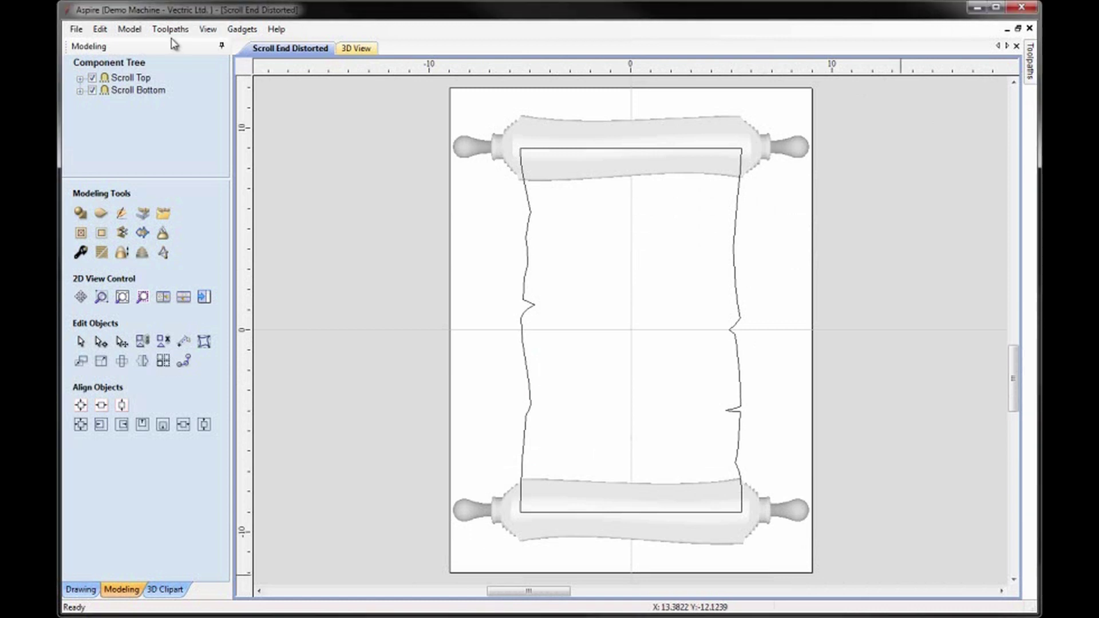
Step: Tile the views and create a flat shape named 'Old Paper' from the paper outline
{"action": "left_click", "coordinate": [207, 29]}
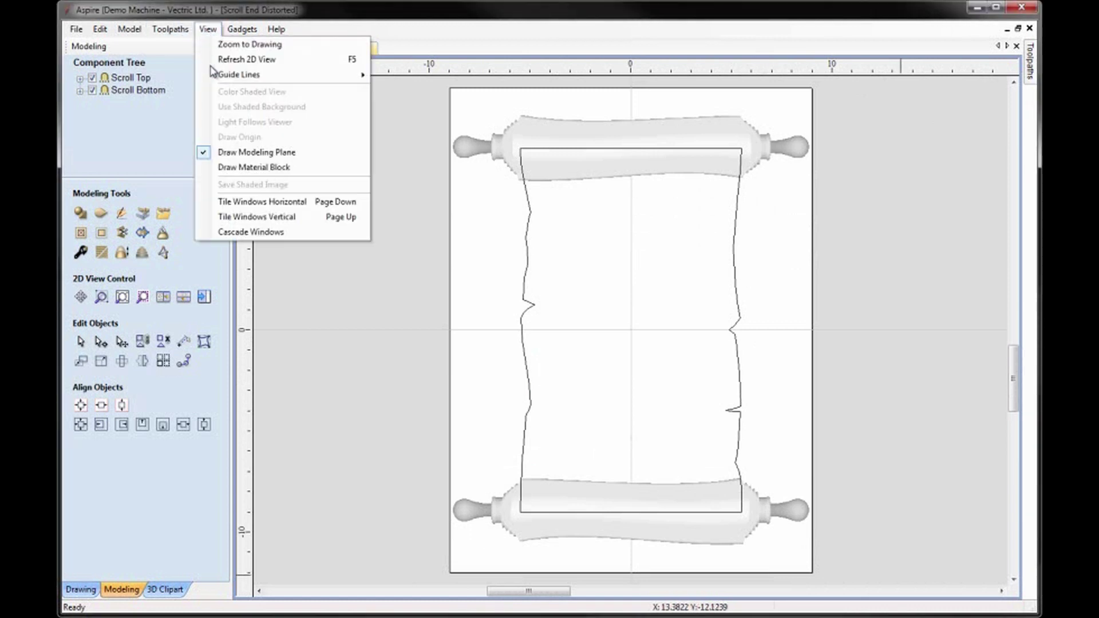
{"action": "left_click", "coordinate": [280, 217]}
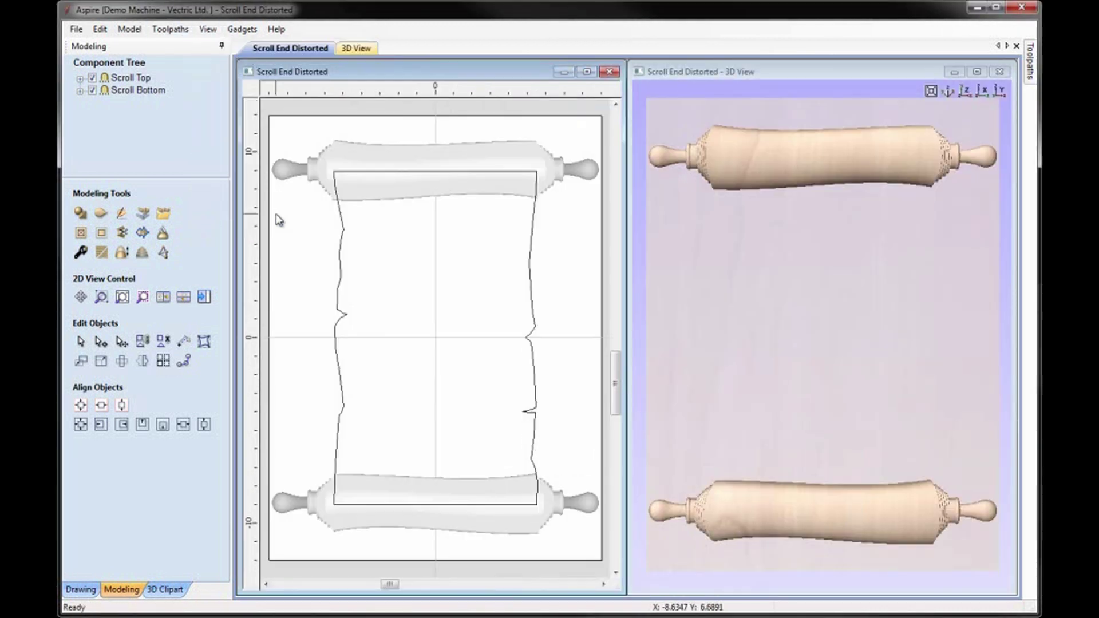
{"action": "left_click", "coordinate": [343, 268]}
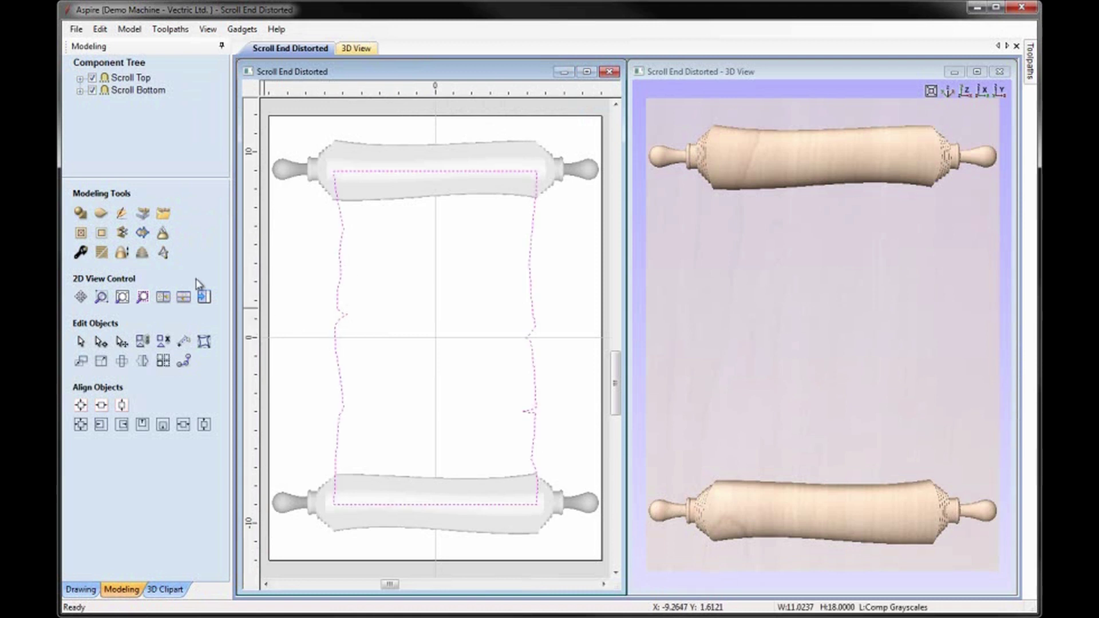
{"action": "left_click", "coordinate": [80, 214]}
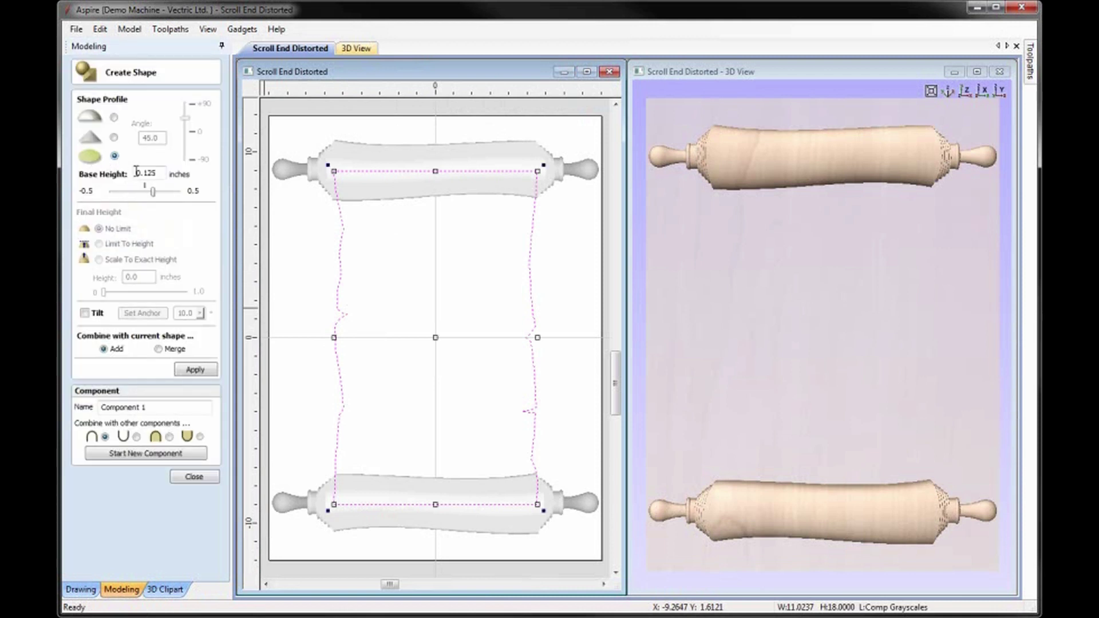
{"action": "left_click", "coordinate": [171, 437]}
{"action": "left_click", "coordinate": [195, 370]}
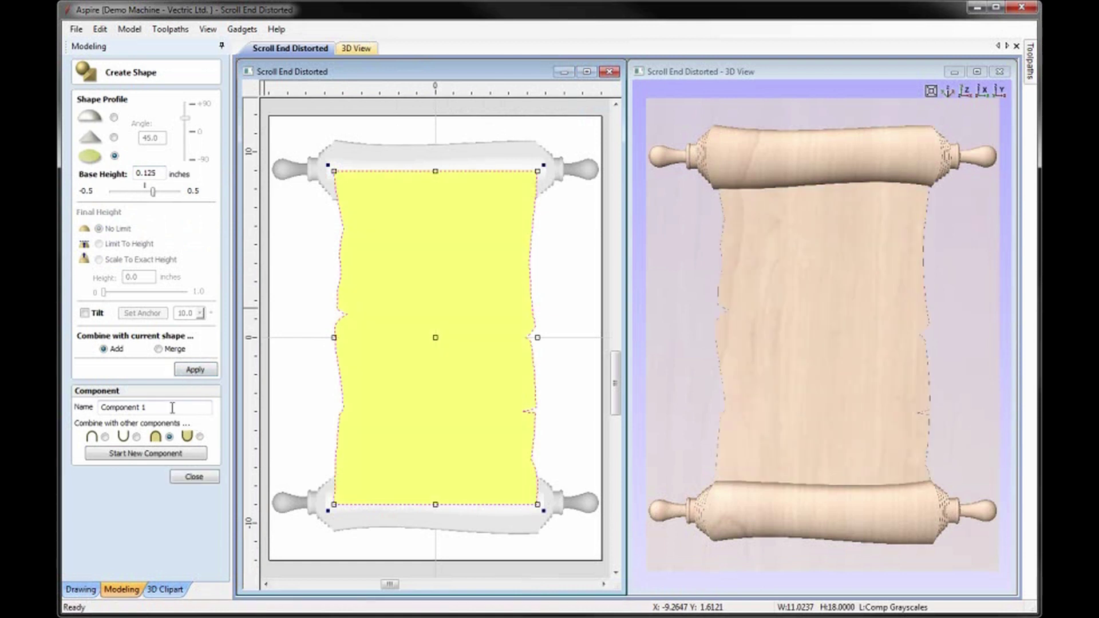
{"action": "left_click_drag", "start_coordinate": [161, 407], "coordinate": [117, 403]}
{"action": "type", "text": "Old Paper"}
{"action": "left_click", "coordinate": [194, 476]}
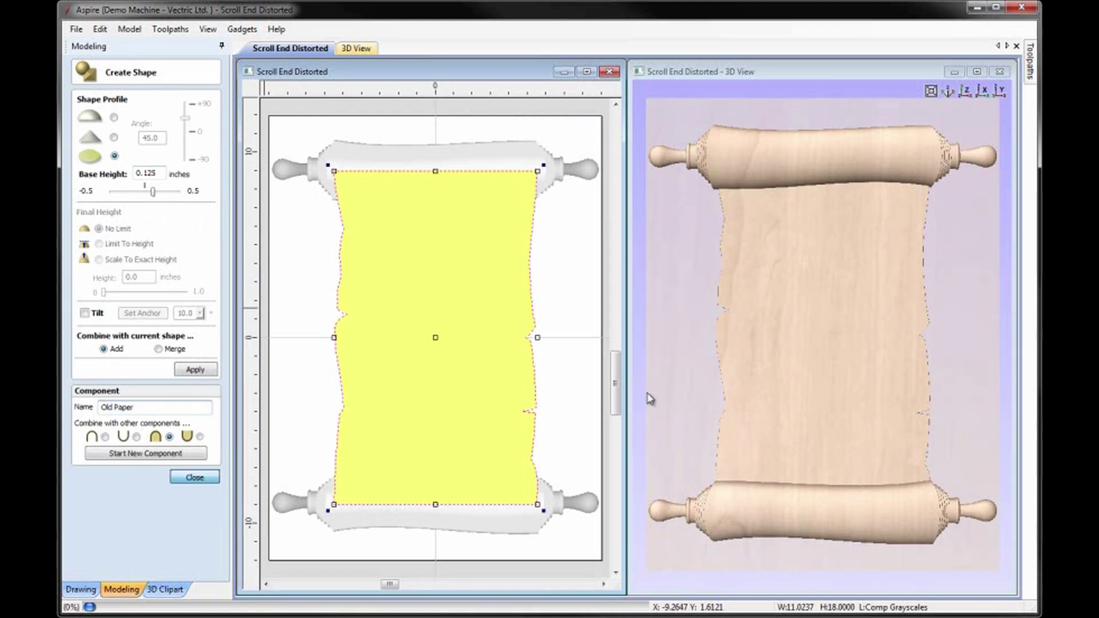
Step: Hide the modeling plane, maximize the 3D view and orbit the scroll to a tilted perspective
{"action": "left_click", "coordinate": [951, 400]}
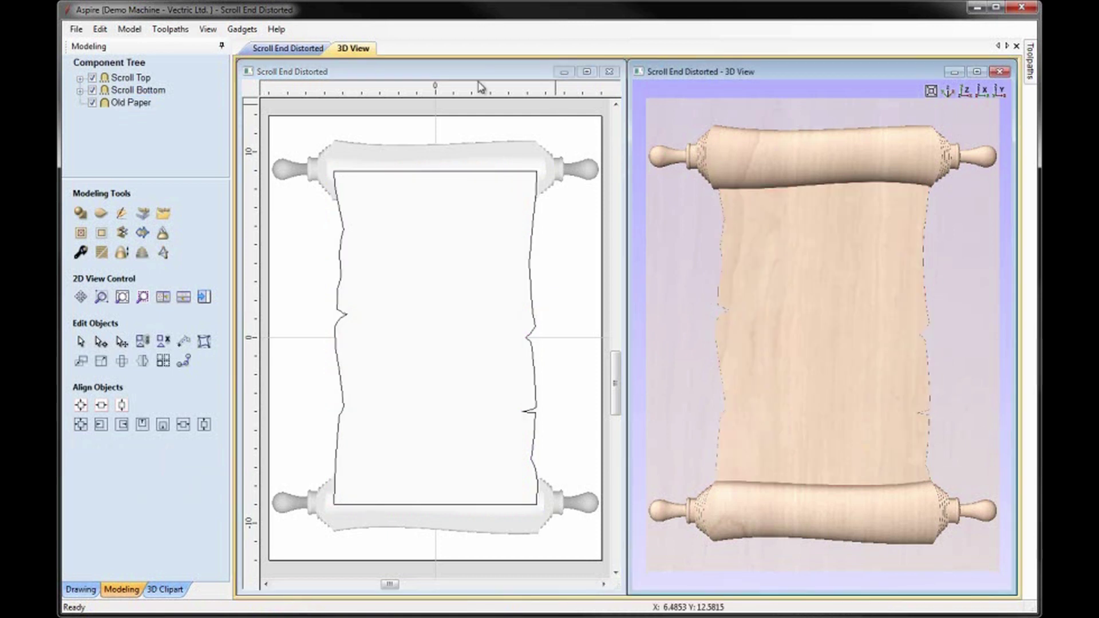
{"action": "left_click", "coordinate": [210, 31]}
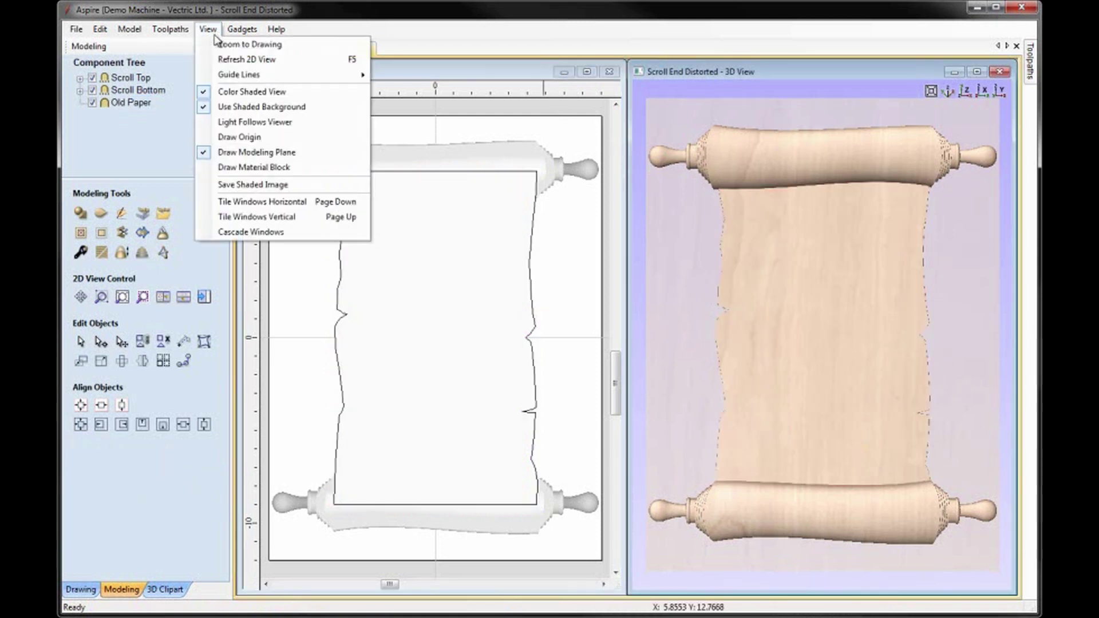
{"action": "left_click", "coordinate": [238, 153]}
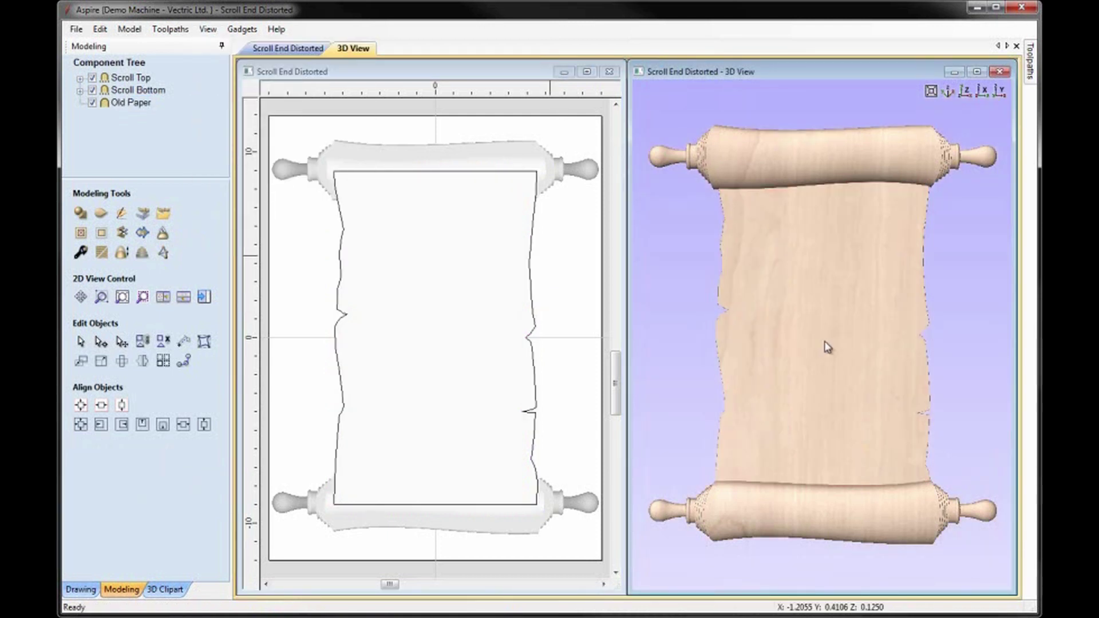
{"action": "left_click", "coordinate": [977, 72]}
{"action": "left_click_drag", "start_coordinate": [675, 434], "coordinate": [640, 309]}
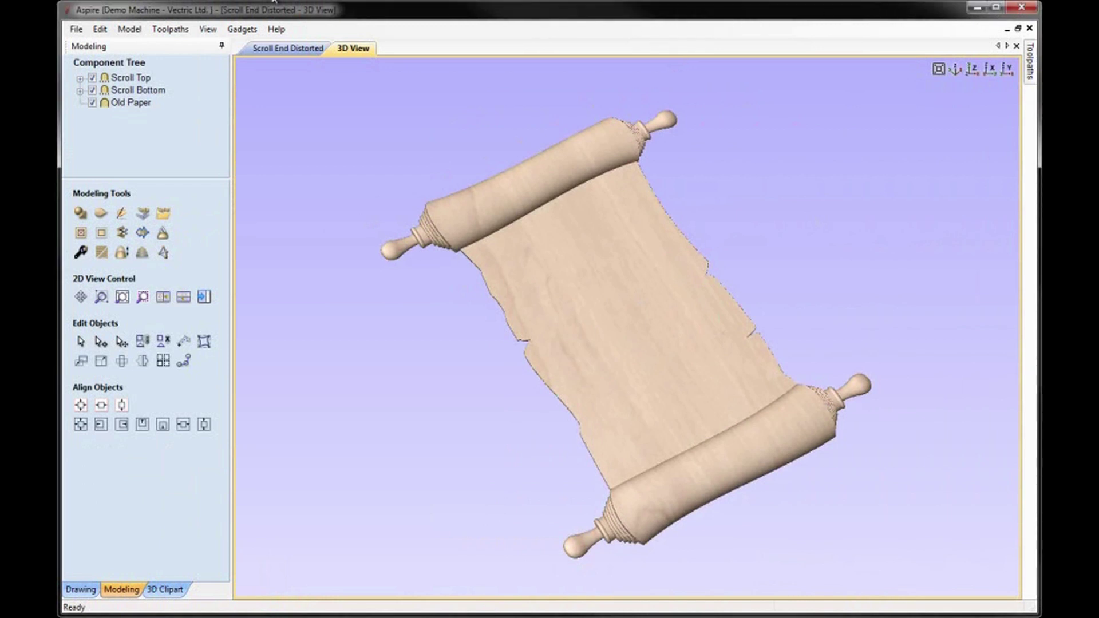
Step: Use Save As to save the model as 'Scroll Display Finished'
{"action": "left_click", "coordinate": [74, 30]}
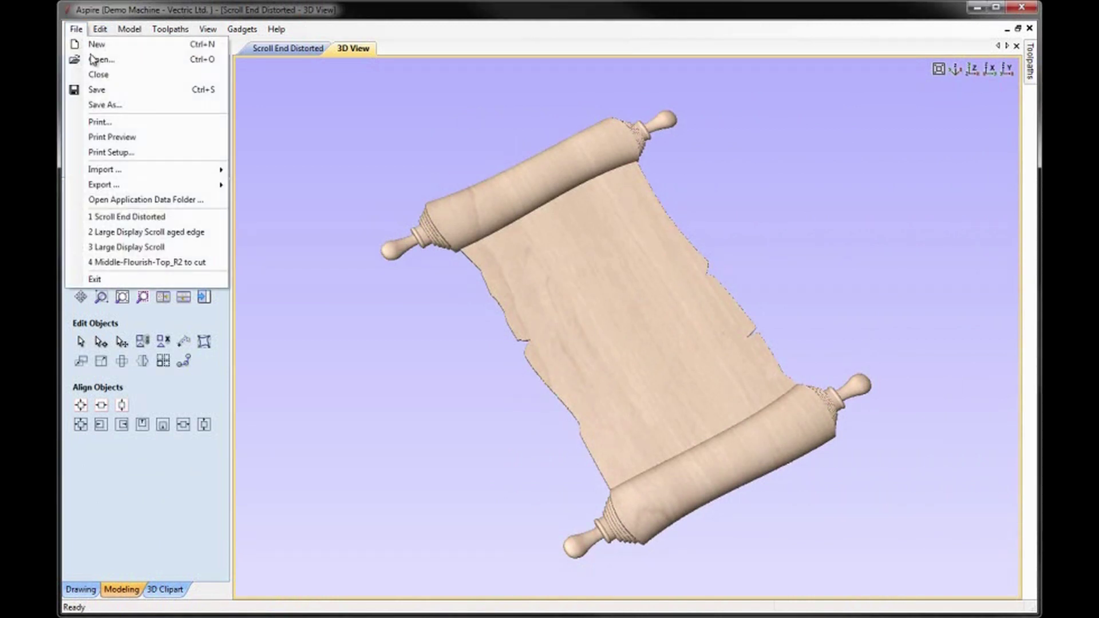
{"action": "left_click", "coordinate": [123, 106]}
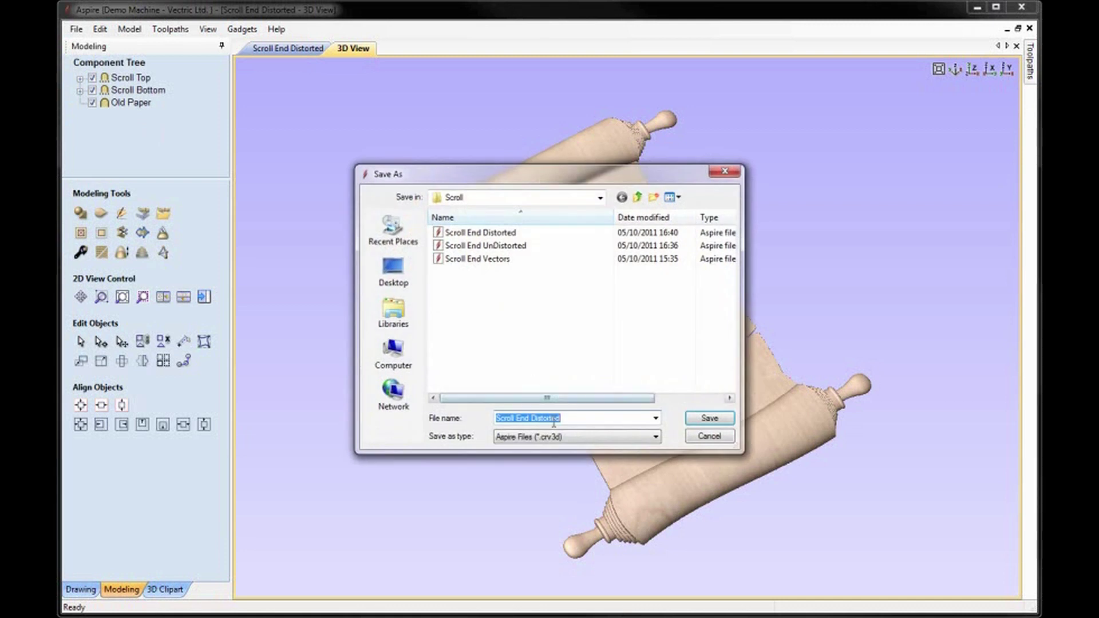
{"action": "left_click_drag", "start_coordinate": [564, 419], "coordinate": [516, 417]}
{"action": "type", "text": "D"}
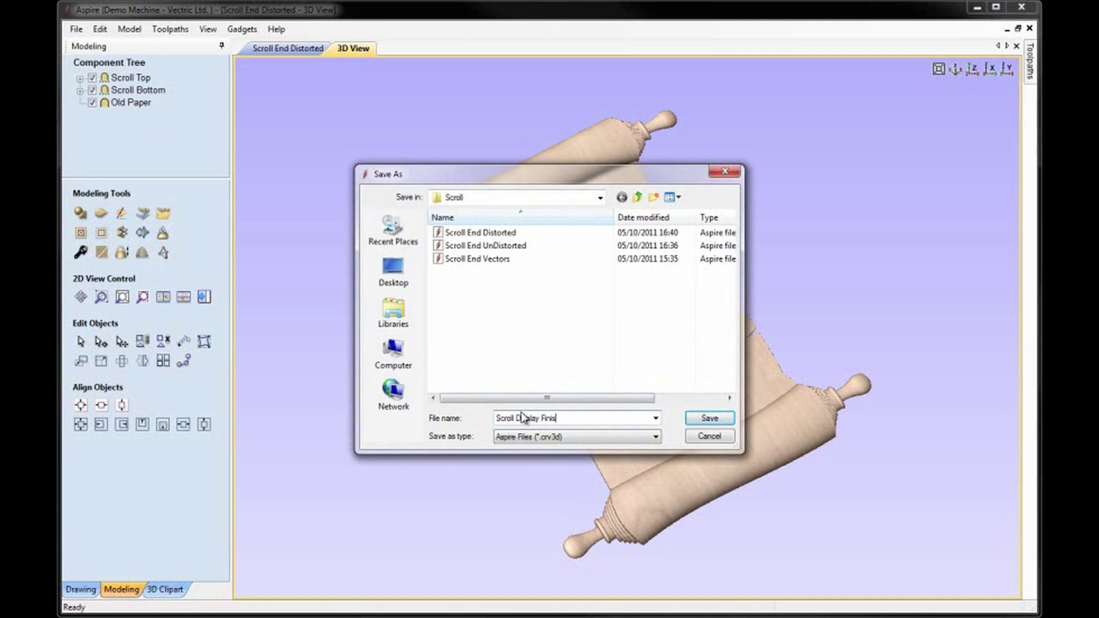
{"action": "left_click", "coordinate": [724, 418]}
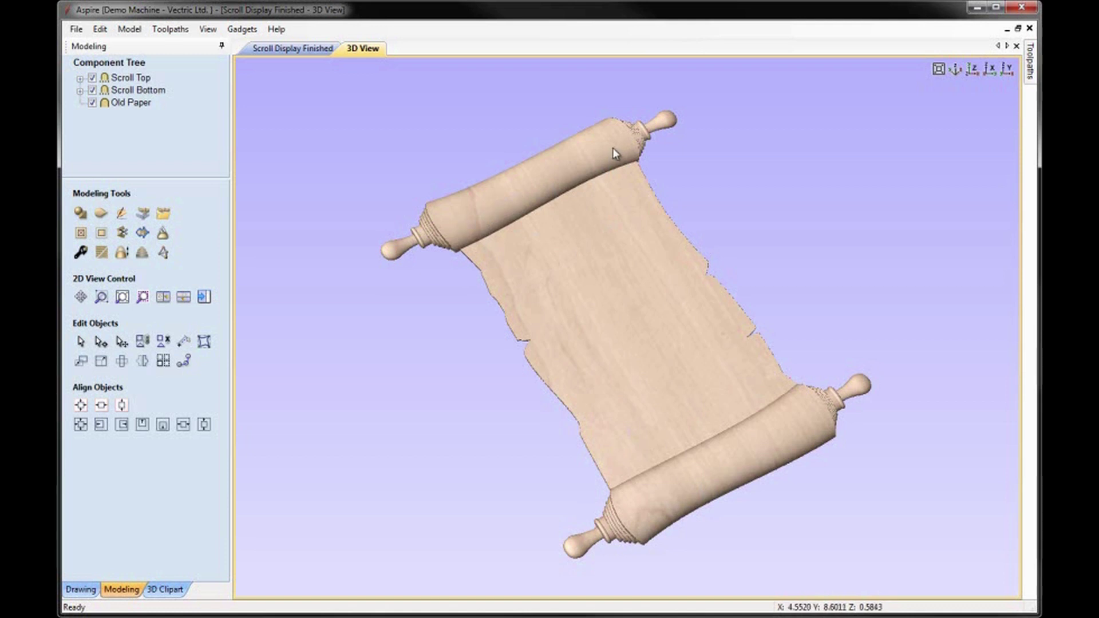
Step: Undo the Old Paper component and tile the 2D and 3D views side by side
{"action": "left_click", "coordinate": [292, 48]}
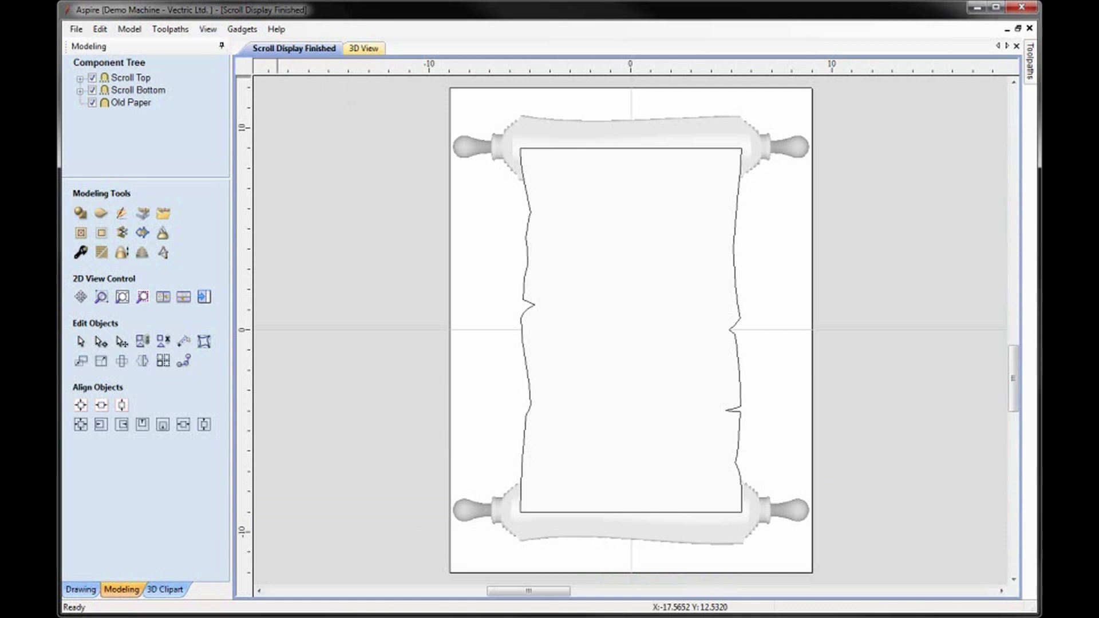
{"action": "key", "text": "ctrl+z"}
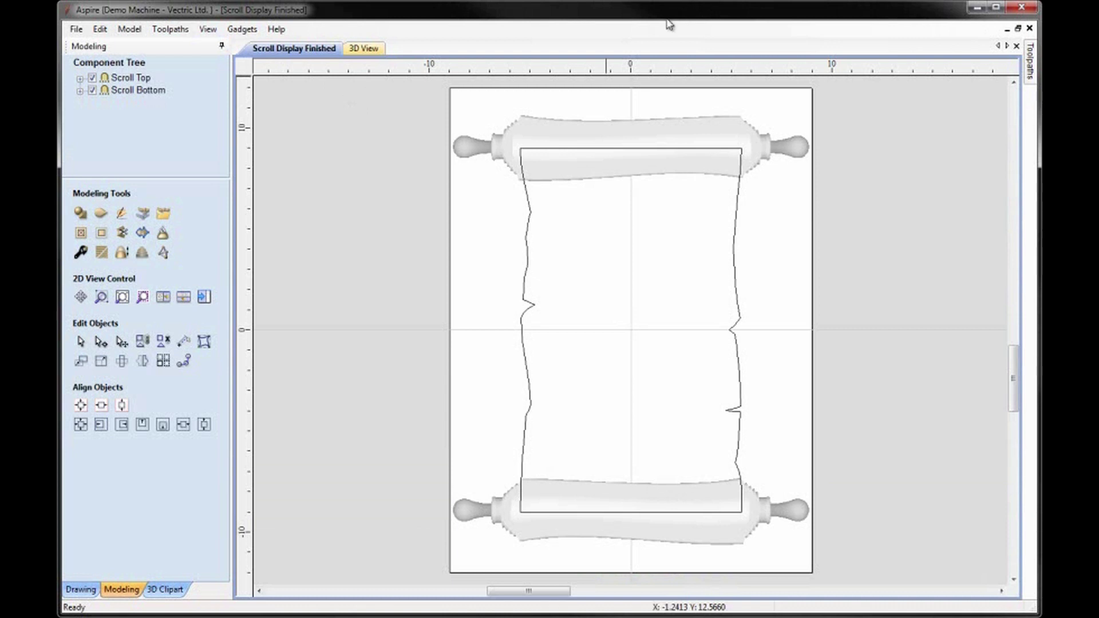
{"action": "left_click", "coordinate": [208, 29]}
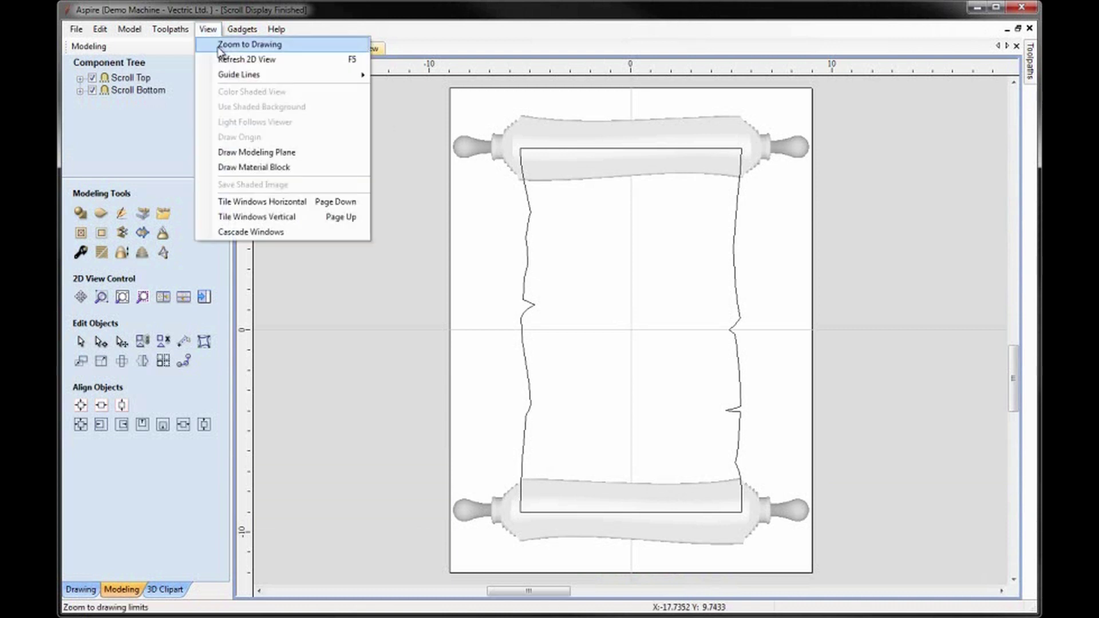
{"action": "left_click", "coordinate": [277, 218]}
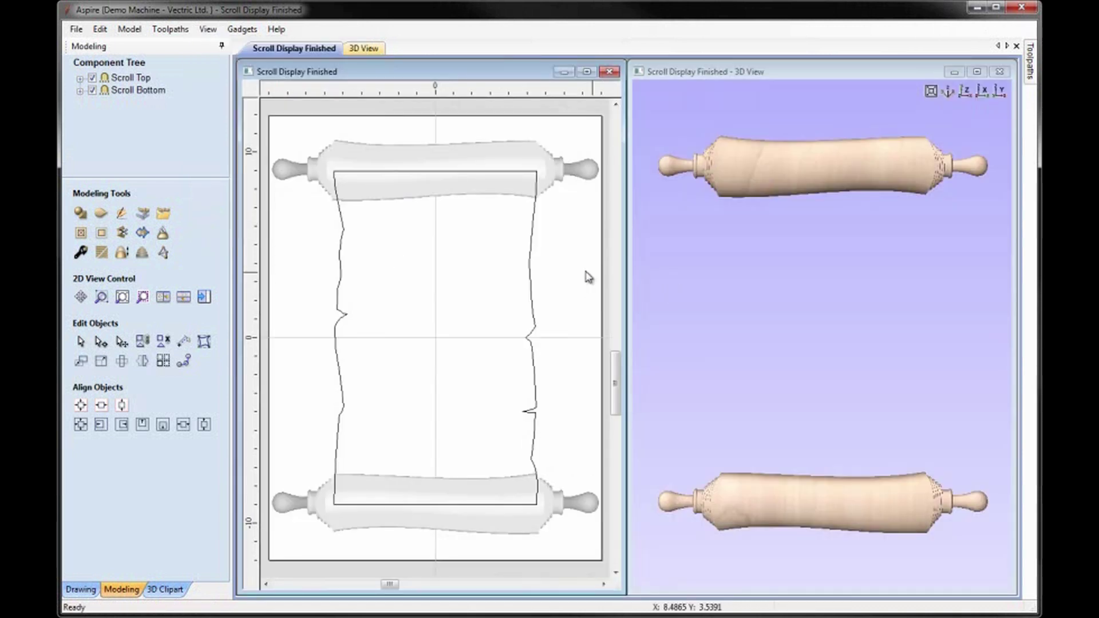
Step: Recreate the flat 'Old Paper' shape from the paper outline with the chosen combine mode
{"action": "left_click", "coordinate": [529, 269]}
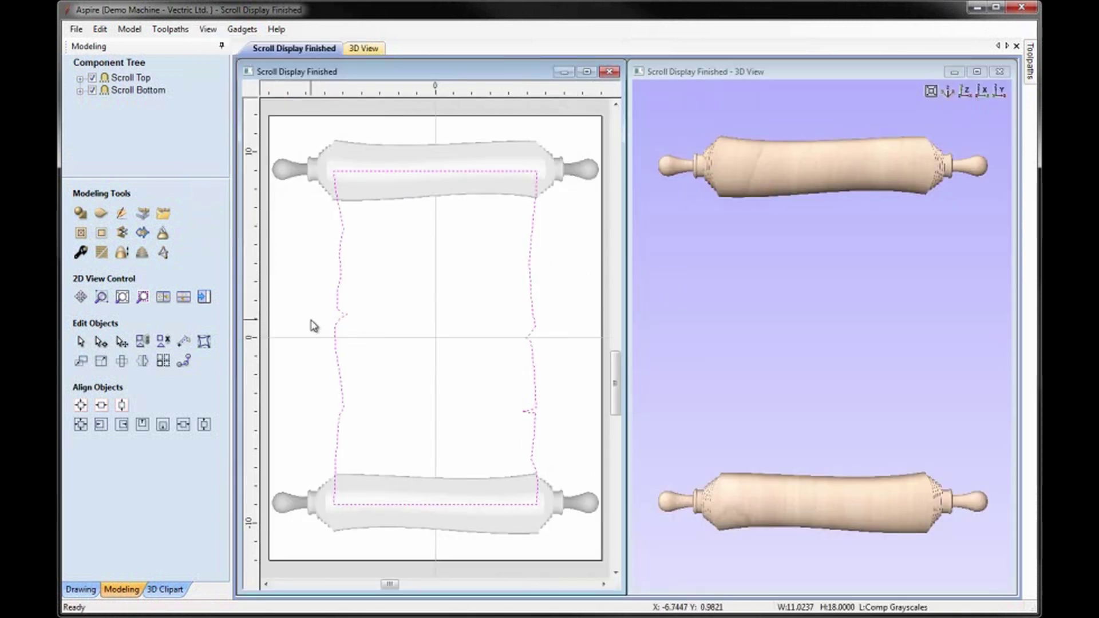
{"action": "left_click", "coordinate": [80, 215]}
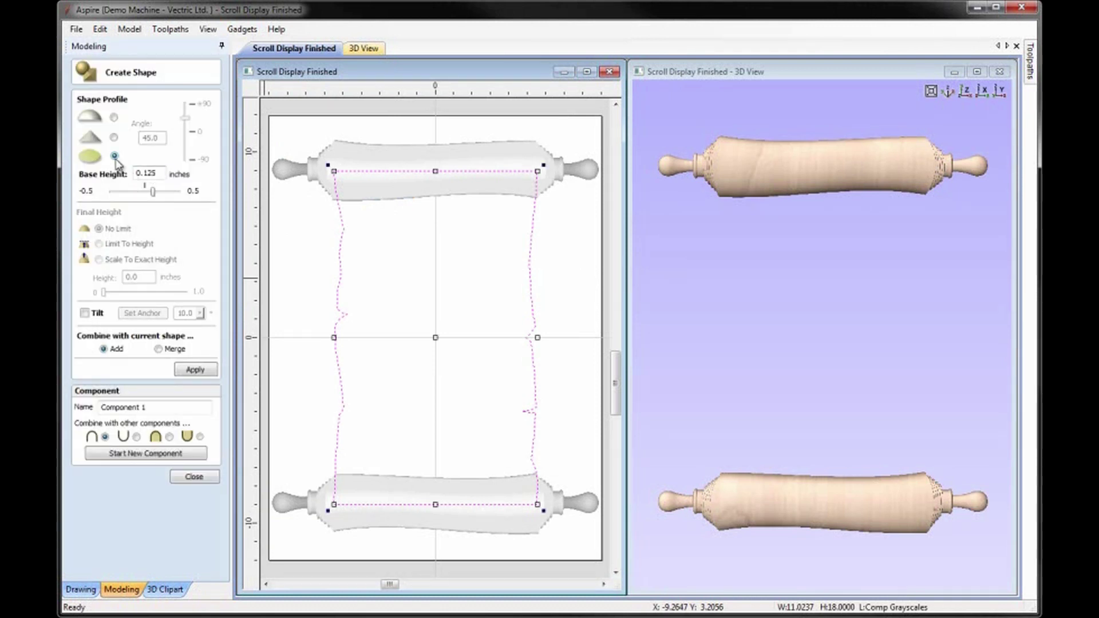
{"action": "left_click", "coordinate": [169, 436]}
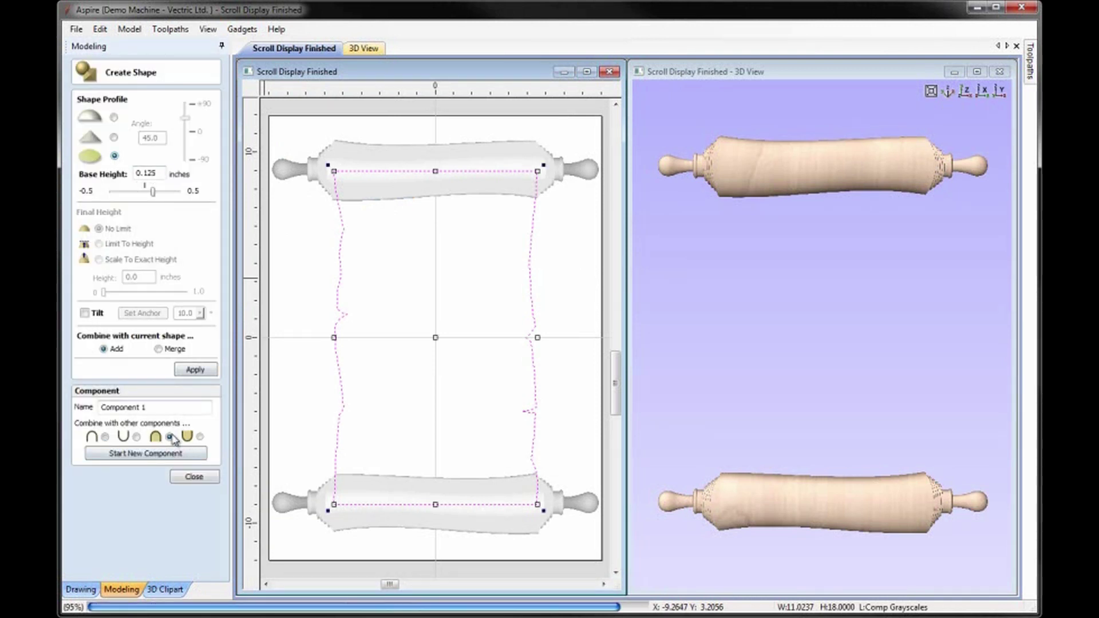
{"action": "left_click_drag", "start_coordinate": [166, 407], "coordinate": [80, 401]}
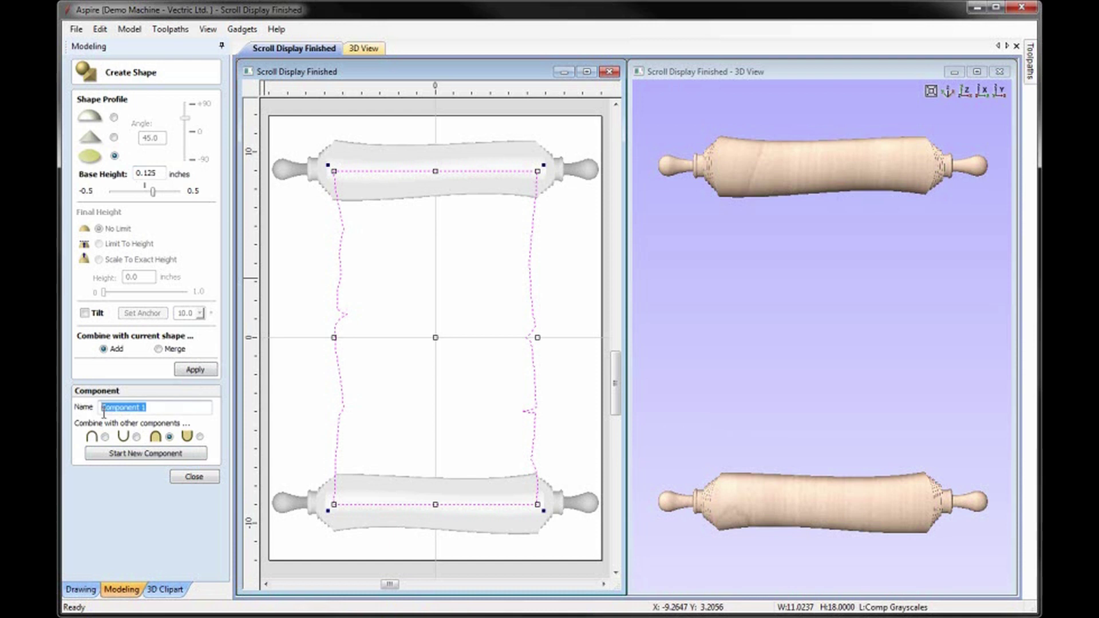
{"action": "type", "text": "C"}
{"action": "left_click", "coordinate": [195, 478]}
Step: Deselect Old Paper, then Save As over the existing Scroll Display Finished file, confirming the replace
{"action": "left_click", "coordinate": [287, 412]}
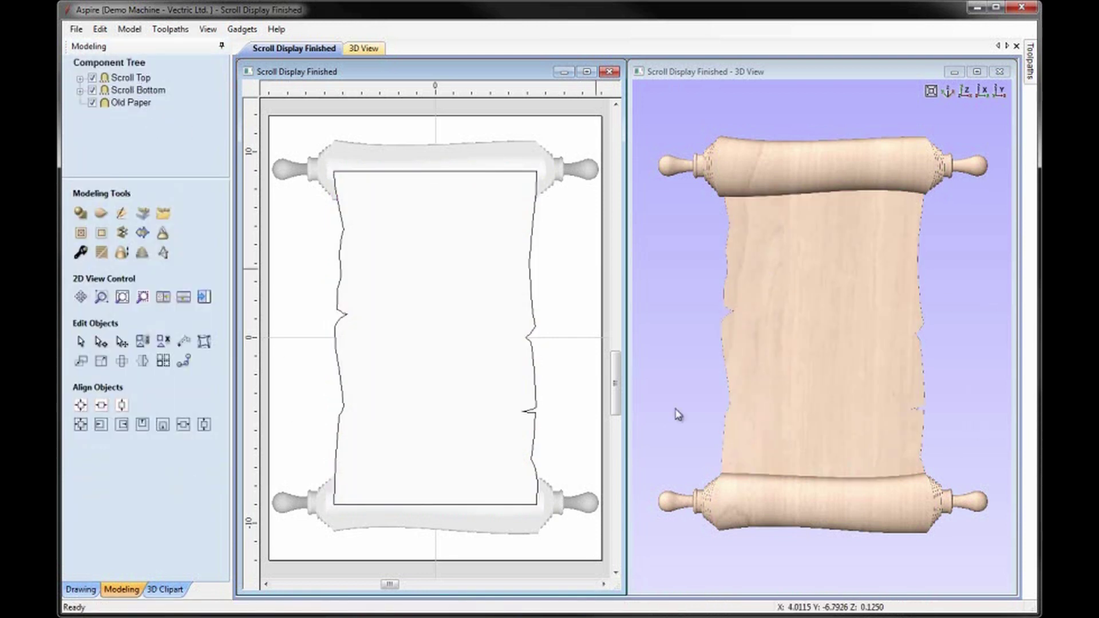
{"action": "left_click", "coordinate": [76, 29]}
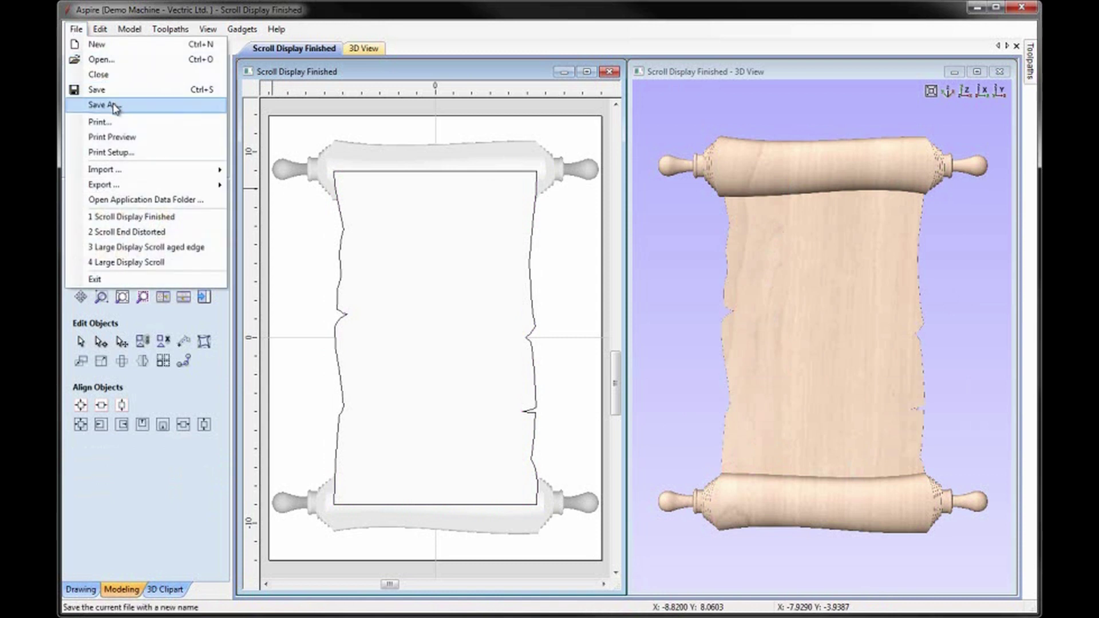
{"action": "left_click", "coordinate": [86, 103]}
{"action": "left_click", "coordinate": [486, 233]}
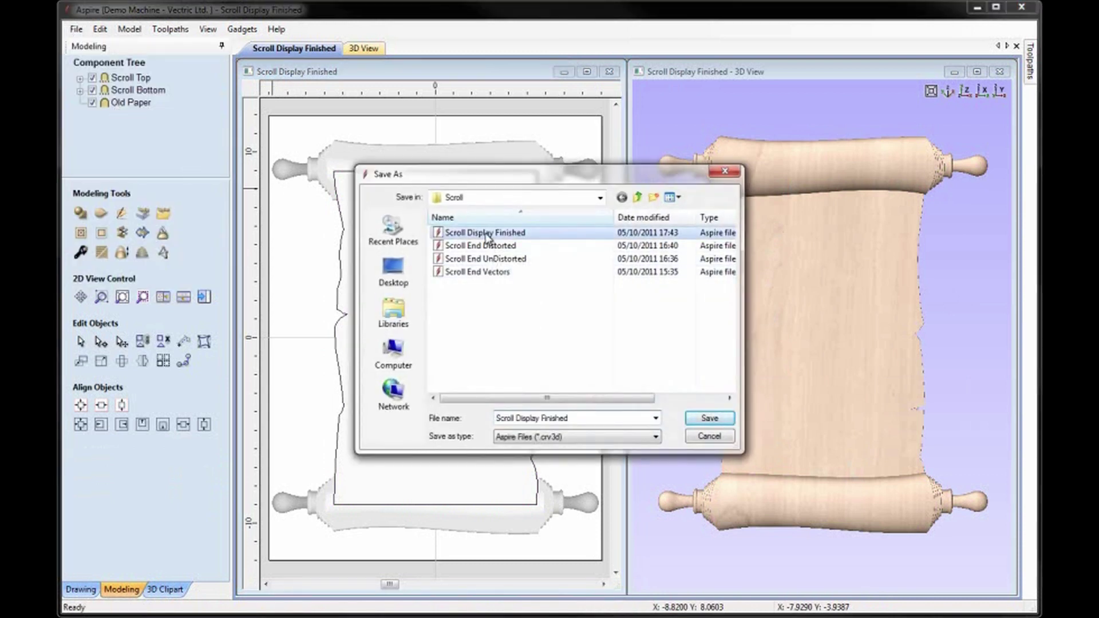
{"action": "left_click", "coordinate": [710, 419]}
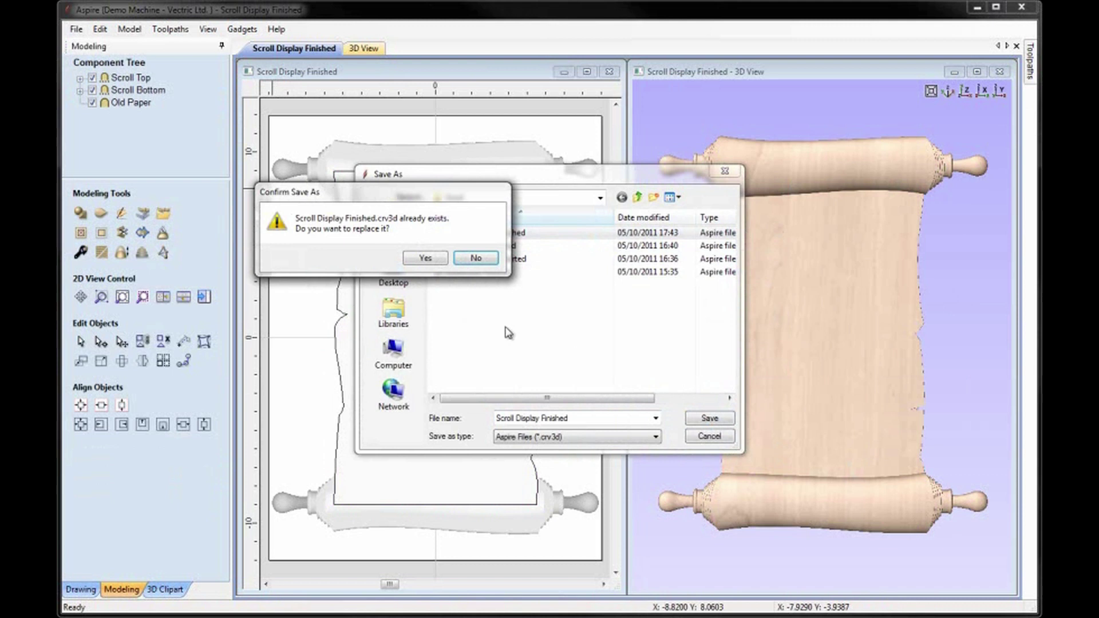
{"action": "left_click", "coordinate": [427, 258]}
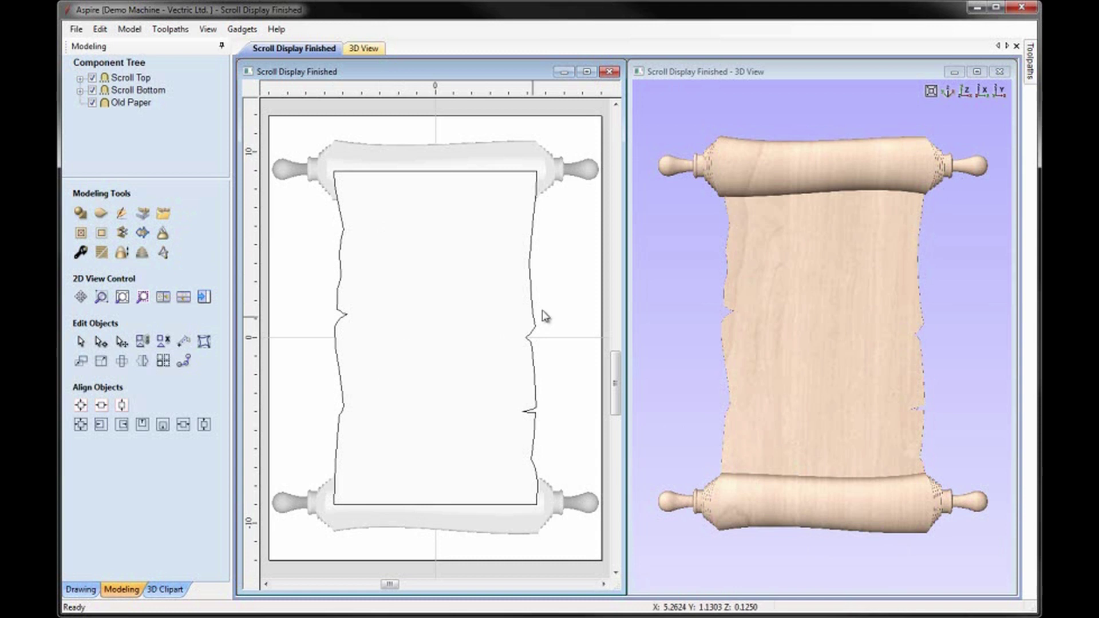
Step: Delete the Old Paper component, then outline Scroll Bottom and Scroll Top with boundary vectors
{"action": "left_click", "coordinate": [516, 309]}
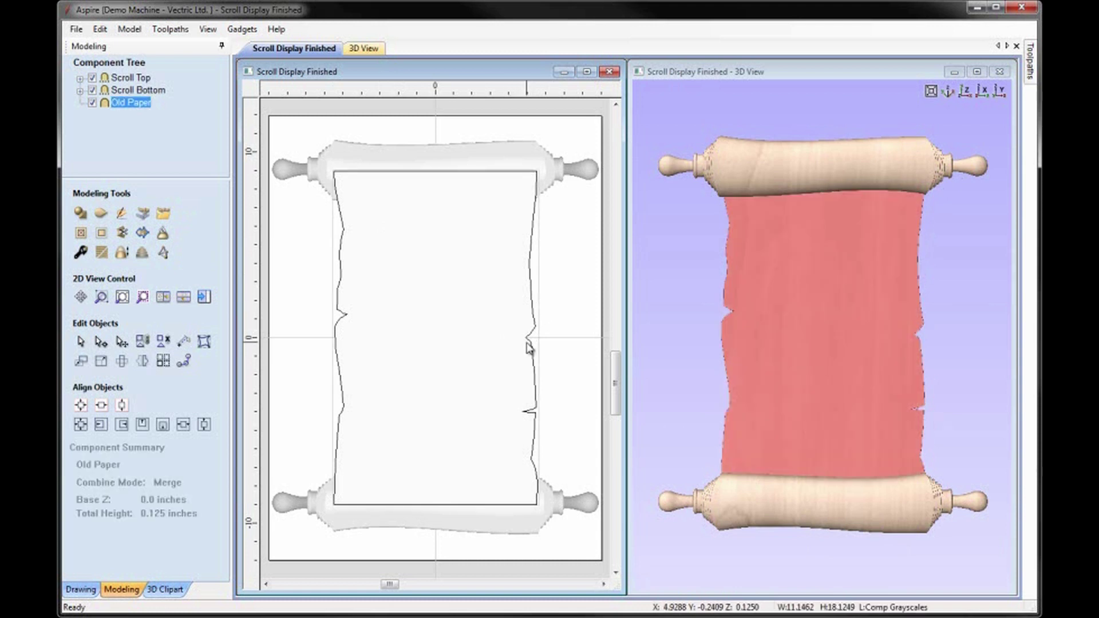
{"action": "key", "text": "Delete"}
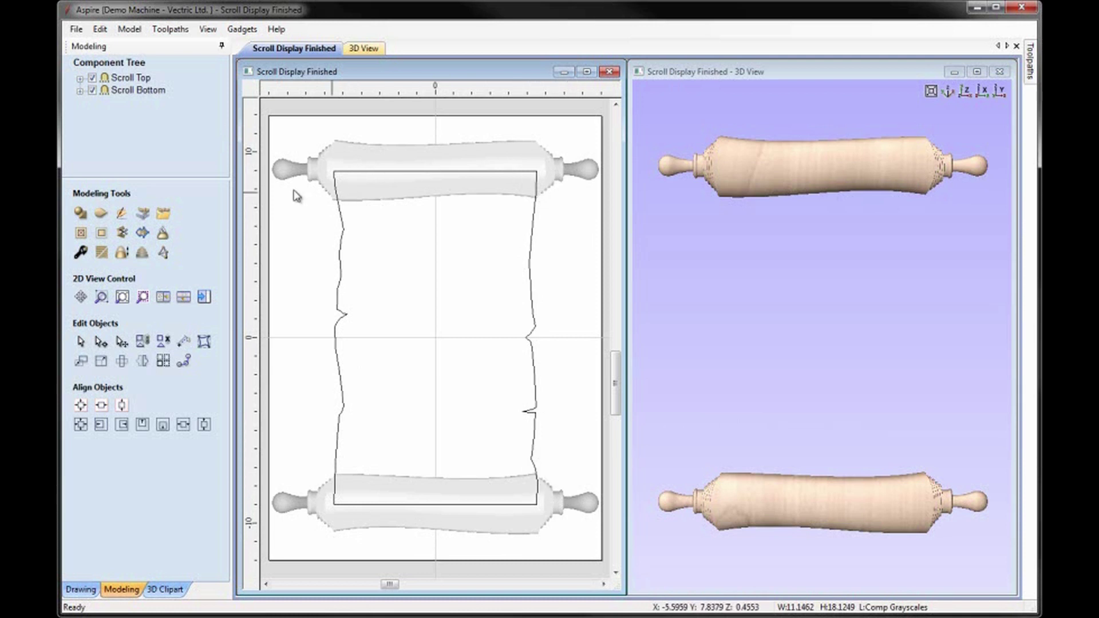
{"action": "left_click", "coordinate": [384, 500]}
{"action": "left_click", "coordinate": [380, 160], "text": "shift"}
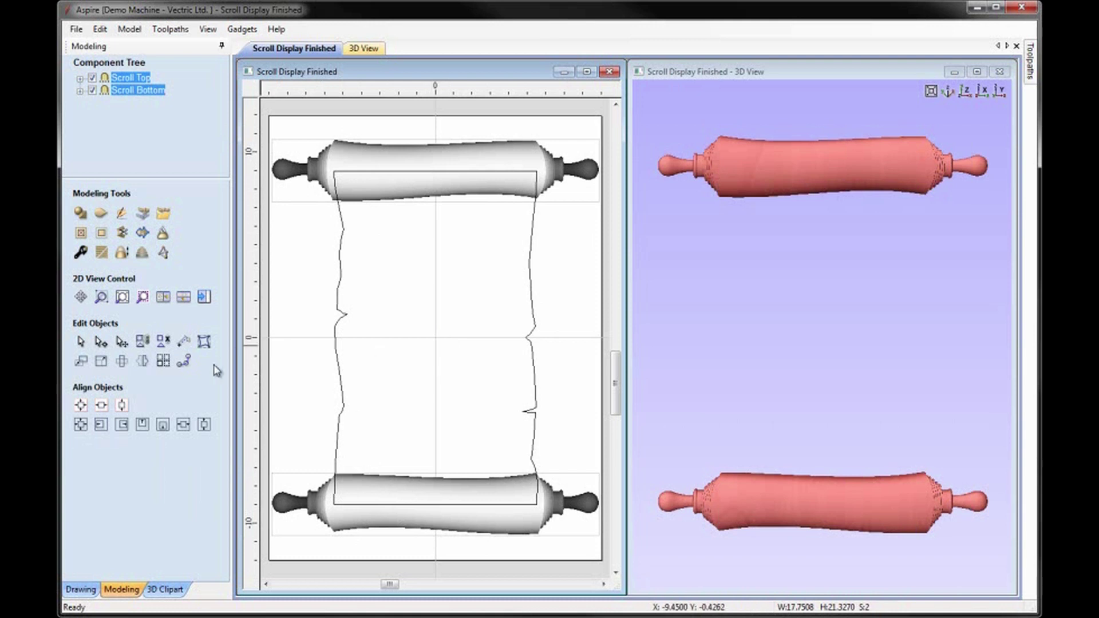
{"action": "left_click", "coordinate": [143, 234]}
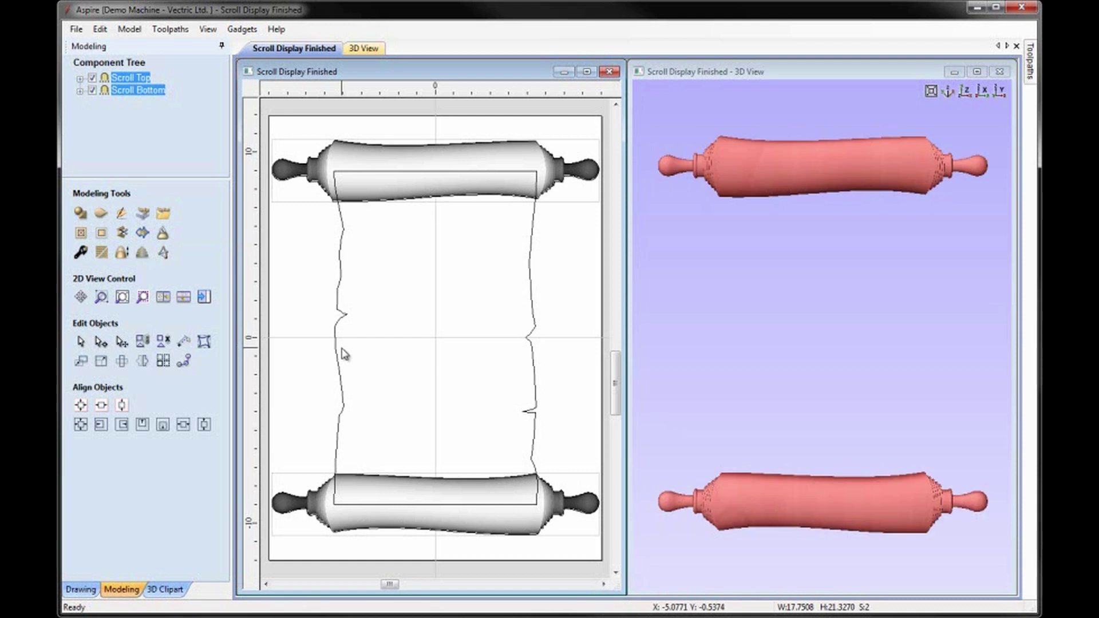
{"action": "left_click", "coordinate": [313, 206]}
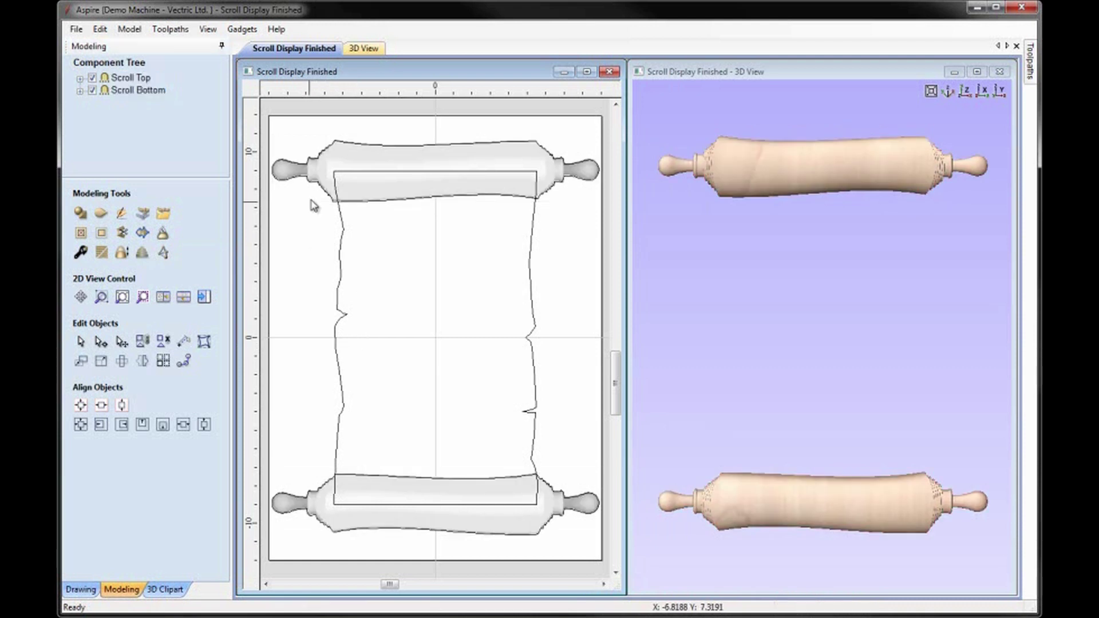
Step: Copy both roller boundaries and the parchment outline to a new active layer 'Complete Scroll Outline'
{"action": "left_click", "coordinate": [322, 194]}
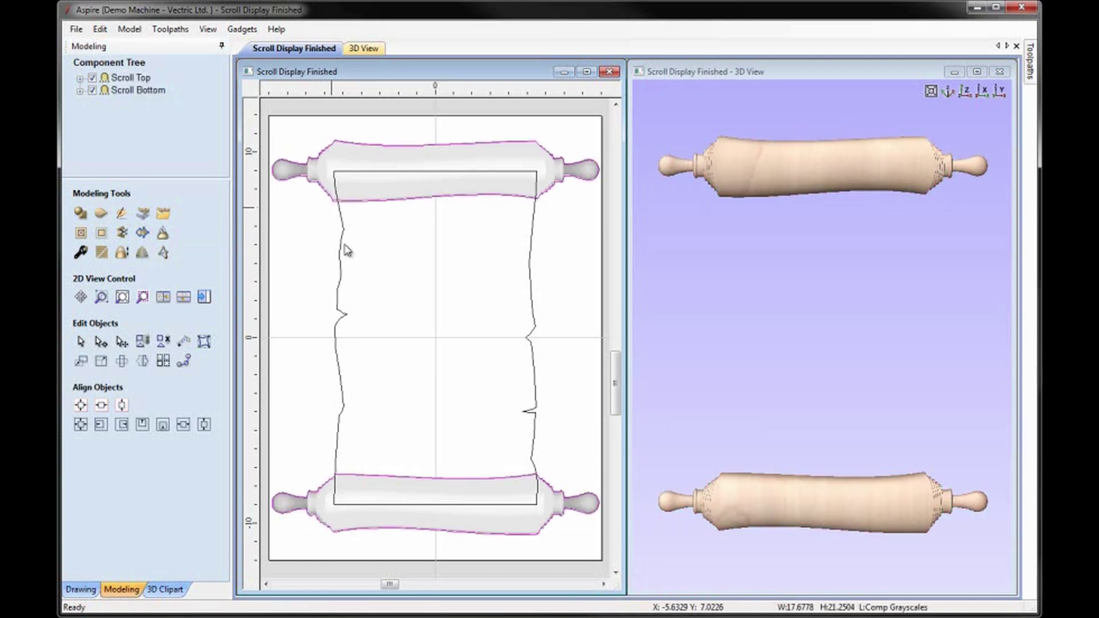
{"action": "left_click", "coordinate": [343, 395]}
{"action": "right_click", "coordinate": [344, 394]}
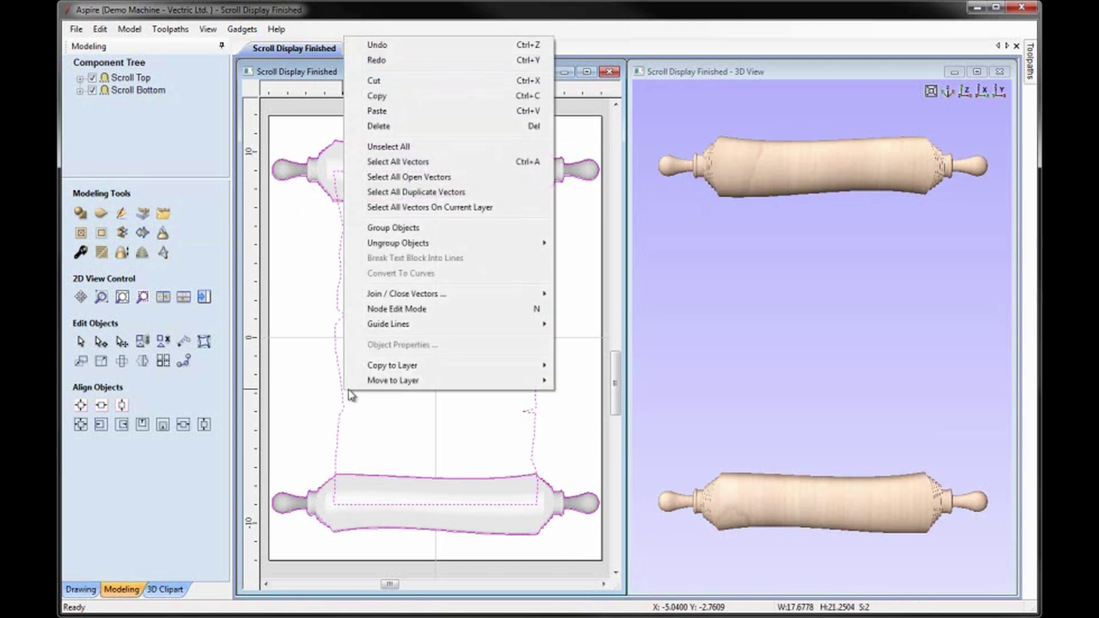
{"action": "mouse_move", "coordinate": [443, 367]}
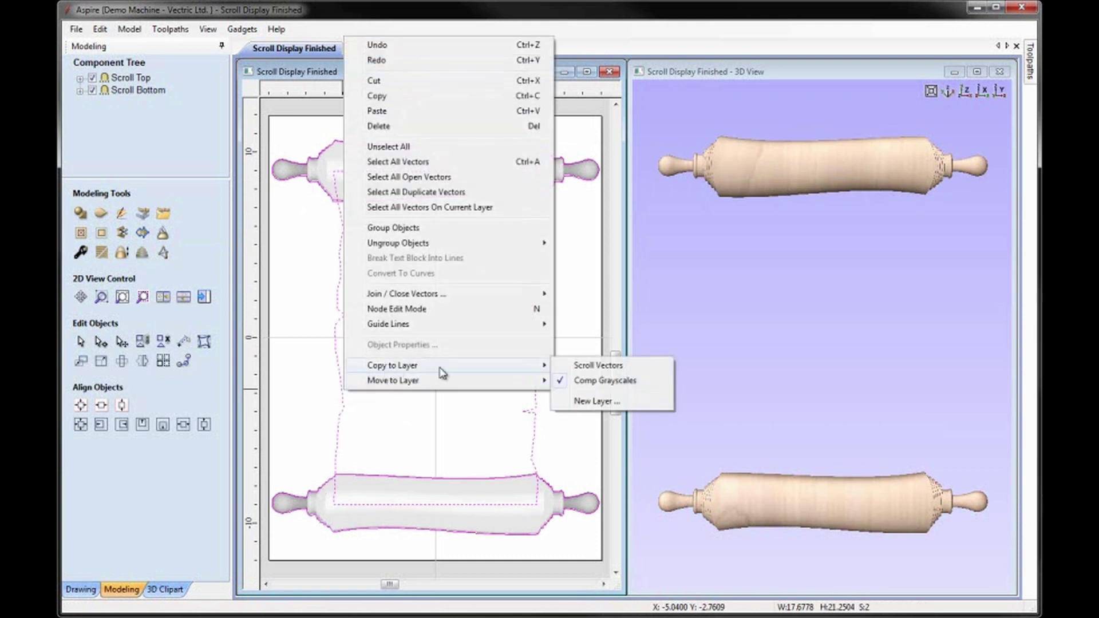
{"action": "left_click", "coordinate": [613, 403]}
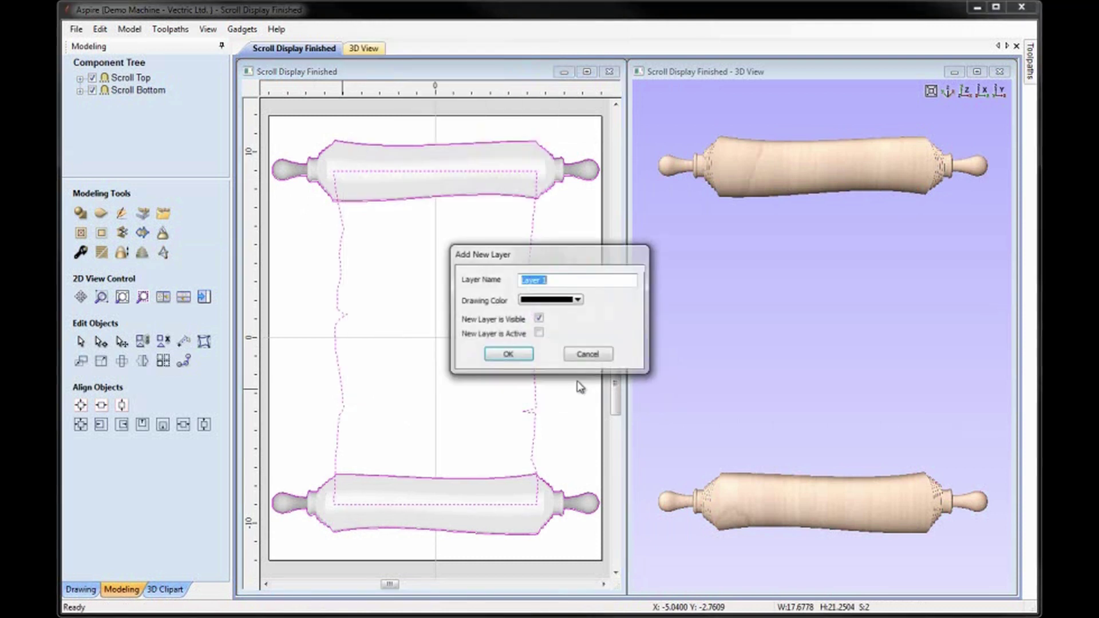
{"action": "left_click", "coordinate": [538, 334]}
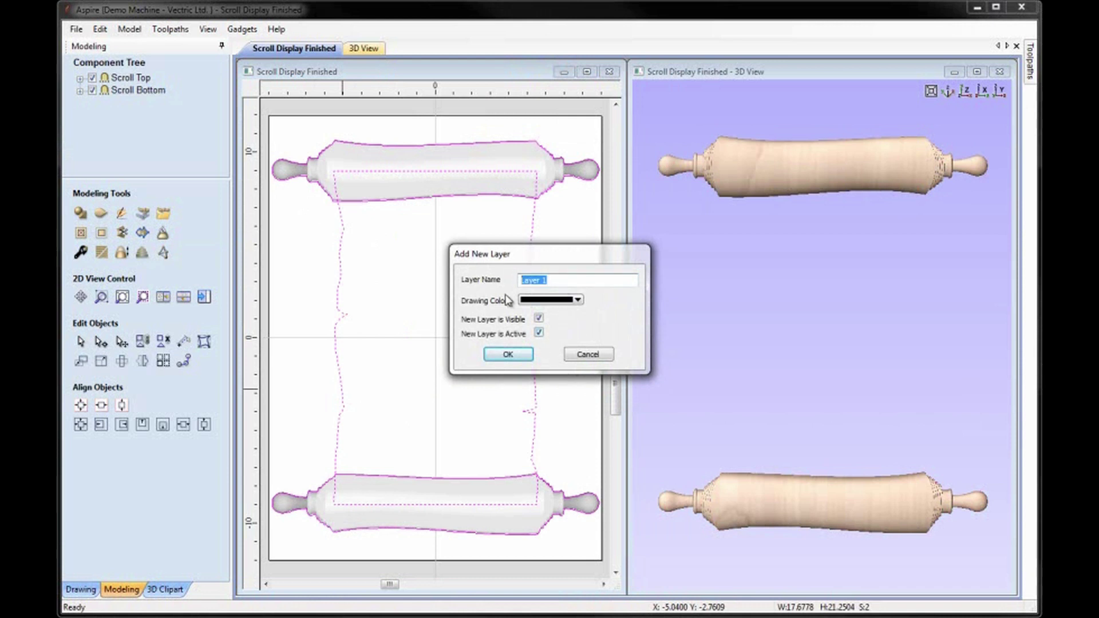
{"action": "type", "text": "S"}
{"action": "type", "text": "Complete"}
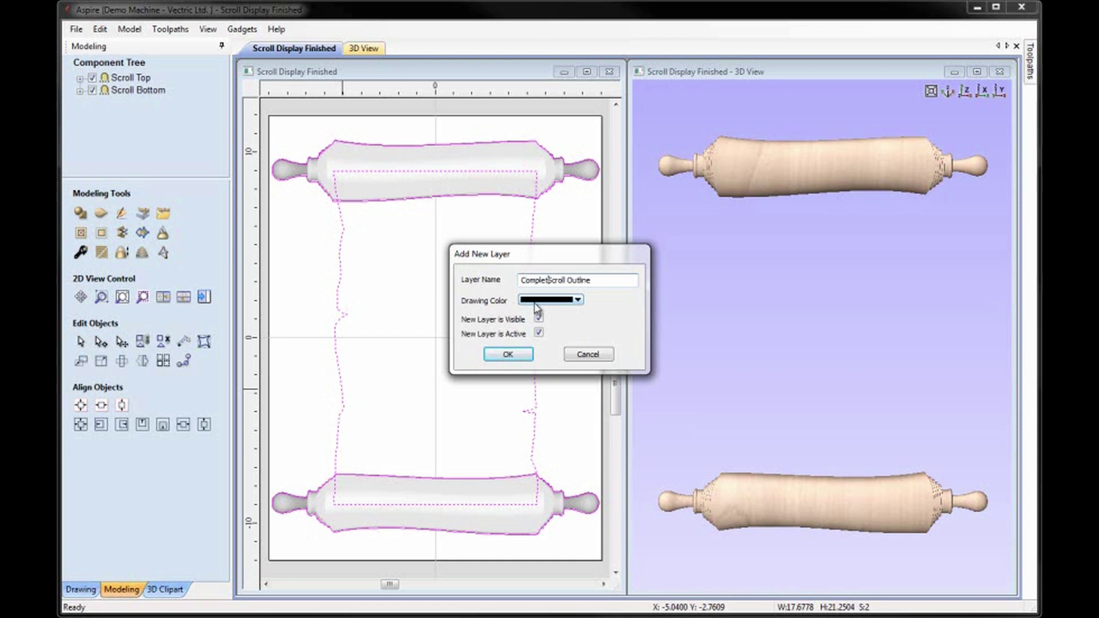
{"action": "left_click", "coordinate": [508, 354]}
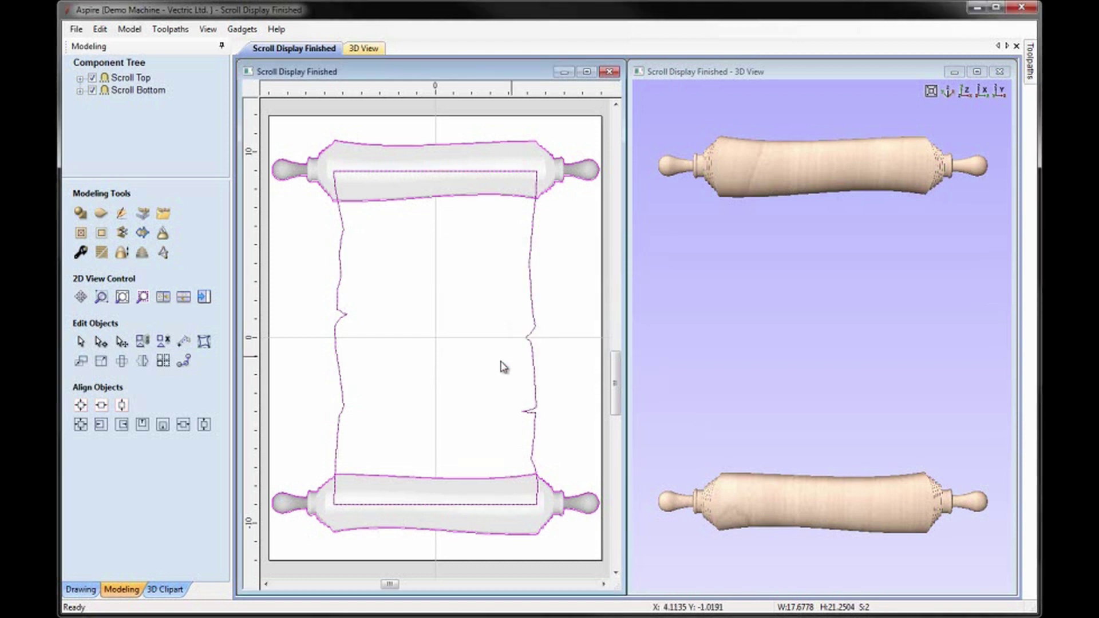
Step: Hide the Comp Grayscales layer in Layer Control
{"action": "left_click", "coordinate": [81, 590]}
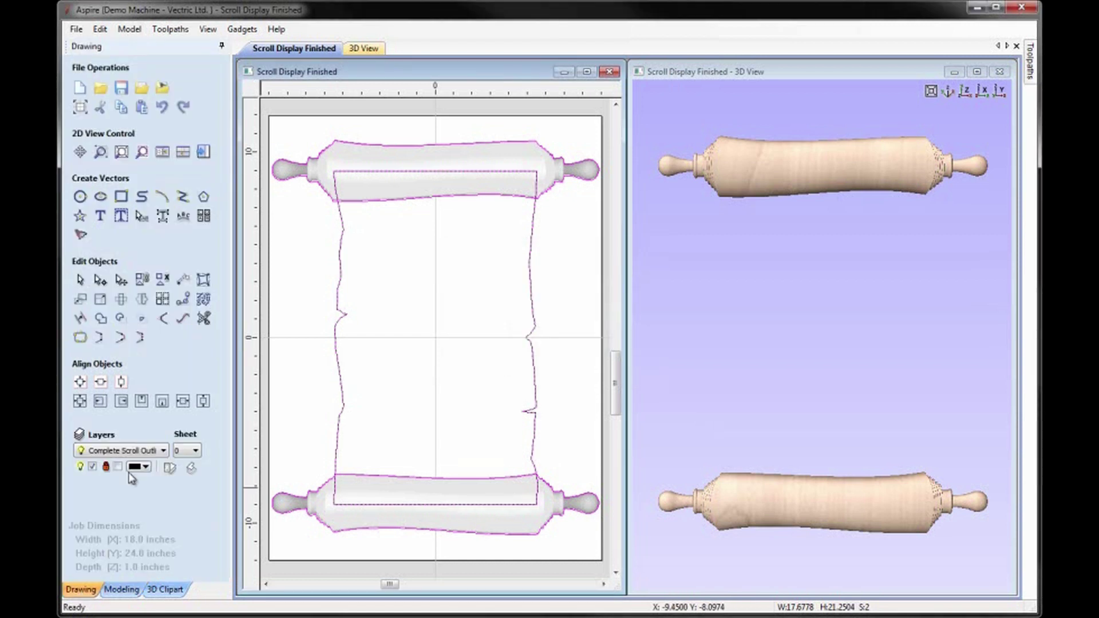
{"action": "left_click", "coordinate": [170, 468]}
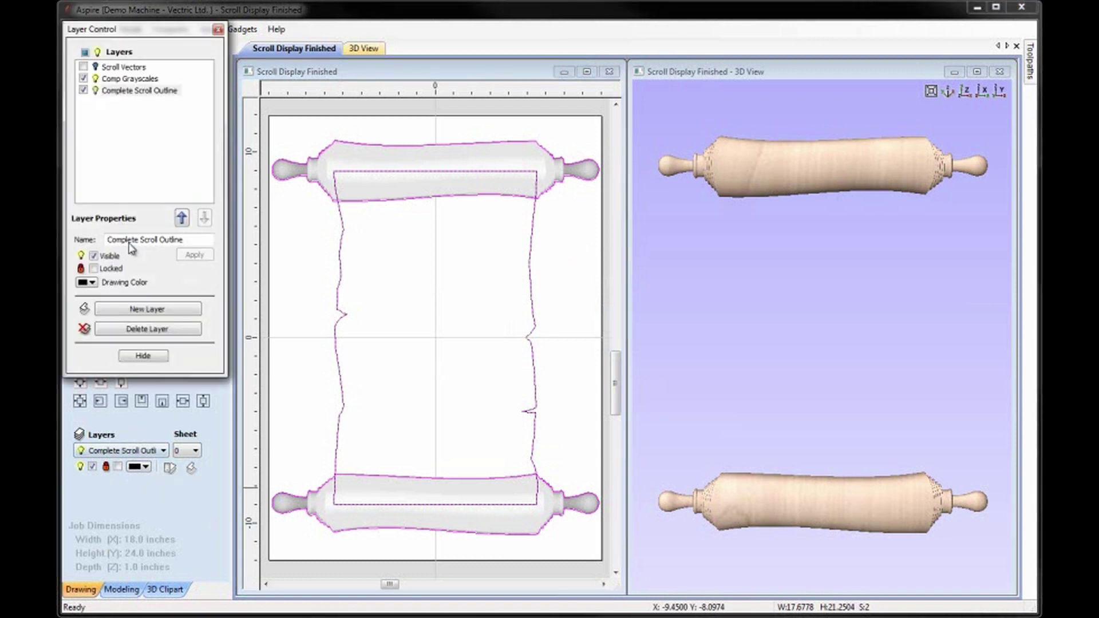
{"action": "left_click", "coordinate": [84, 79]}
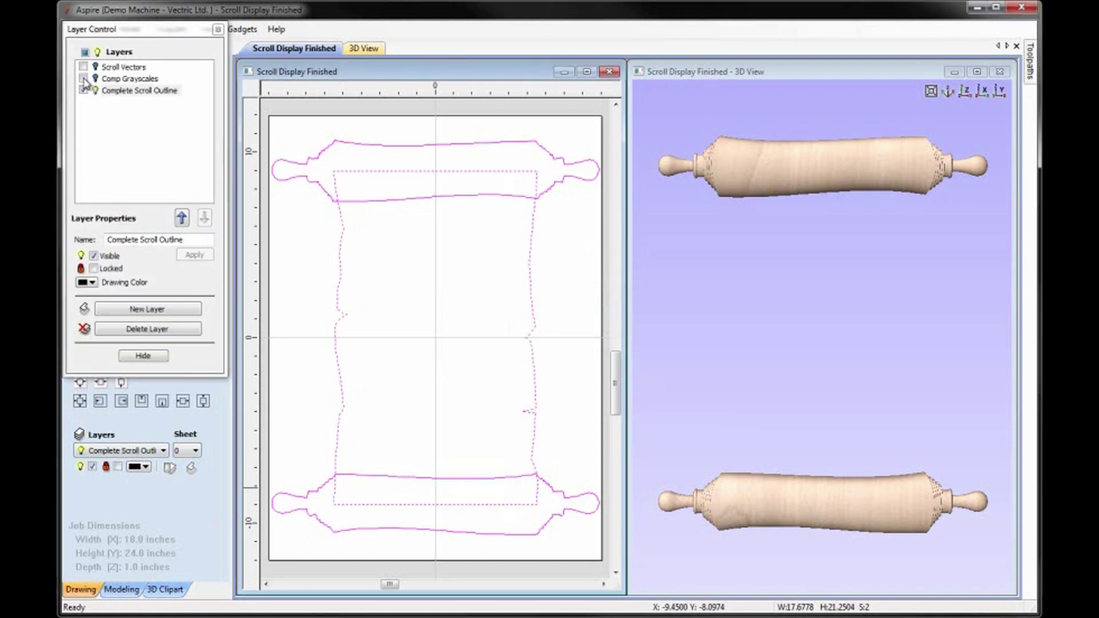
{"action": "left_click", "coordinate": [143, 356]}
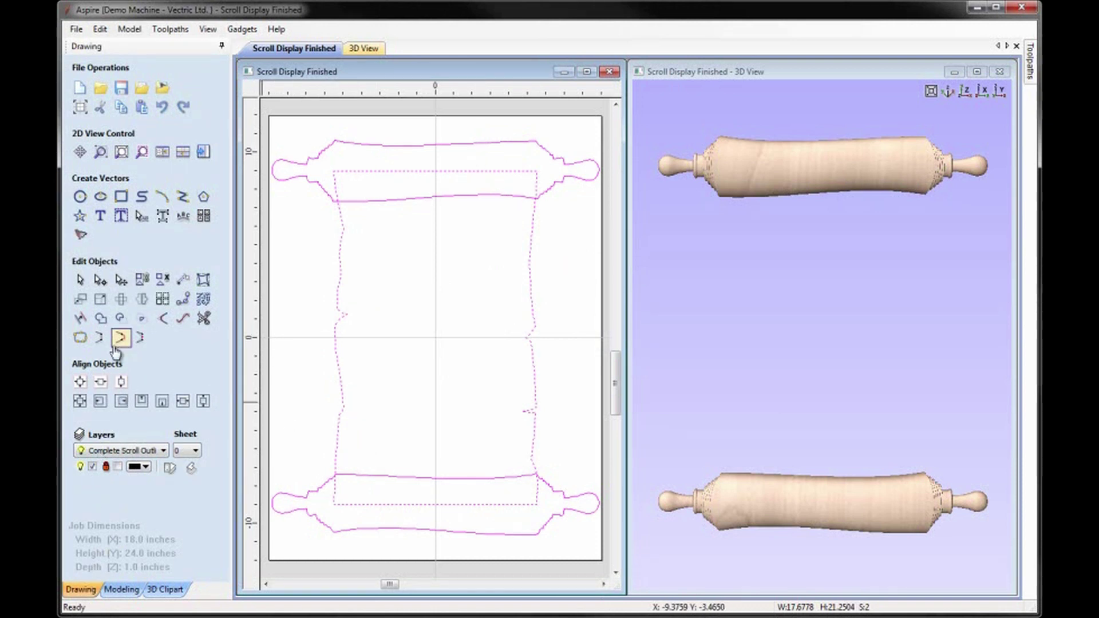
Step: Weld the selected roller and parchment vectors into one outline and check the result
{"action": "left_click", "coordinate": [101, 322]}
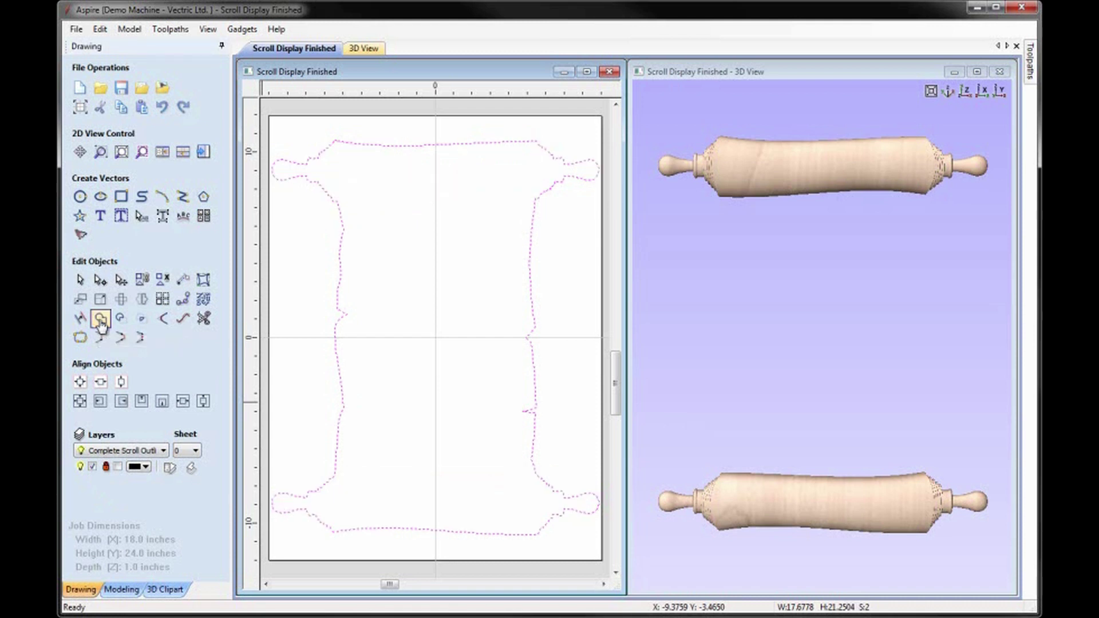
{"action": "left_click", "coordinate": [445, 365]}
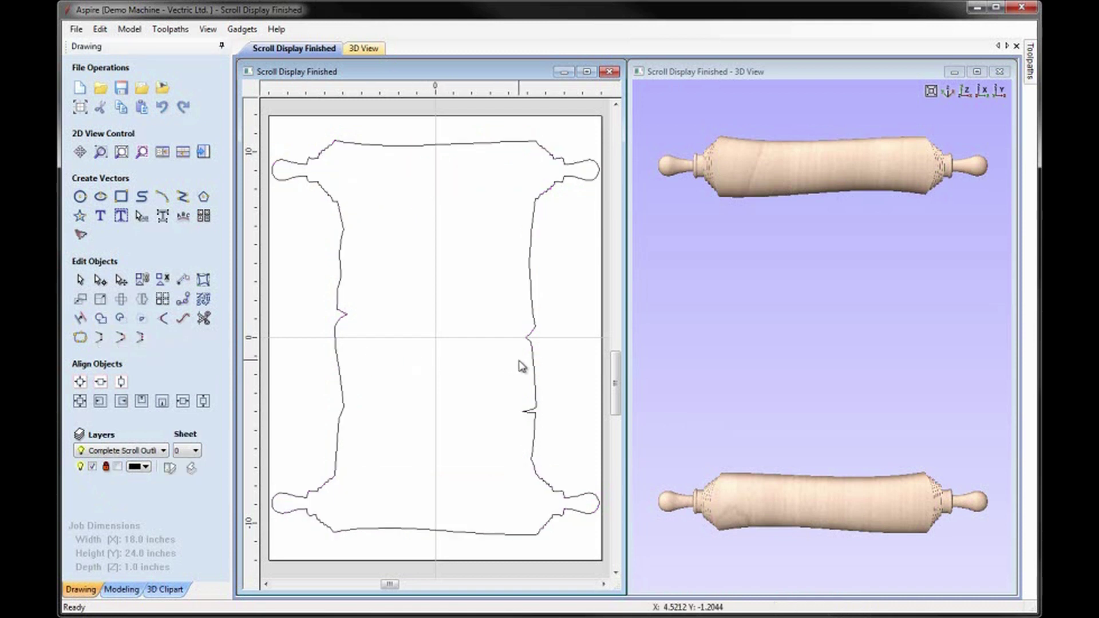
{"action": "left_click", "coordinate": [534, 369]}
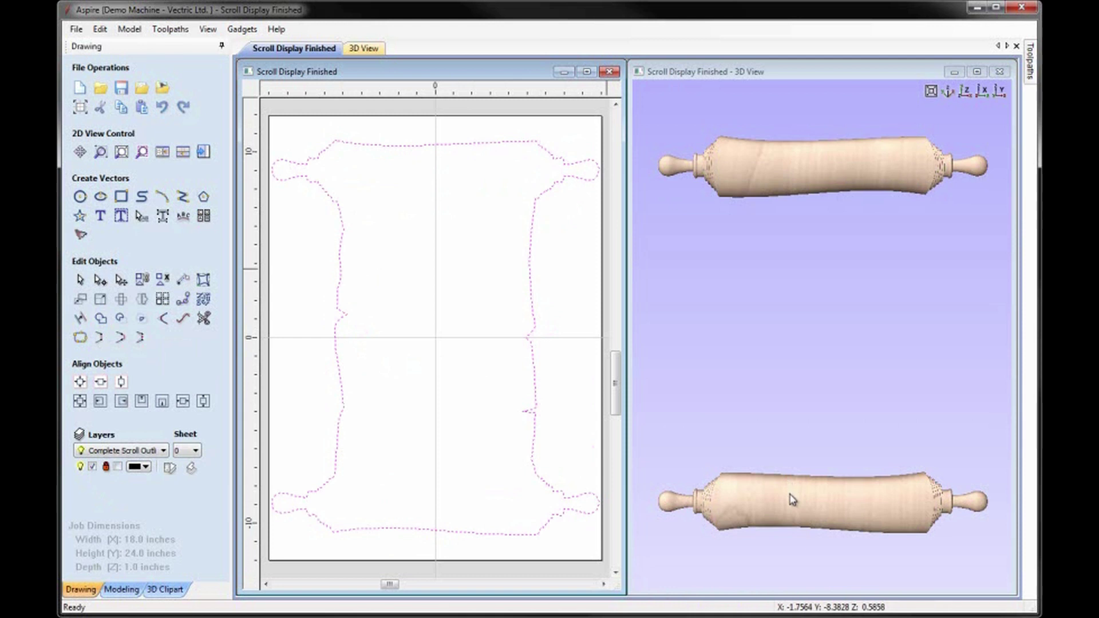
{"action": "left_click", "coordinate": [583, 411]}
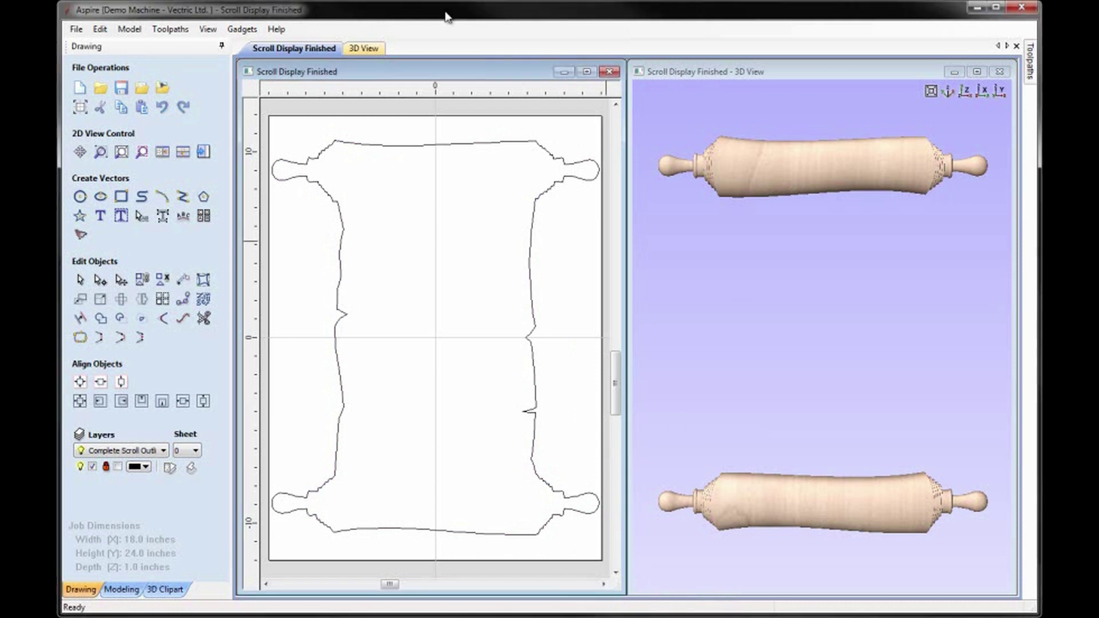
Step: Save As, changing 'Finished' to 'Outline' to create Scroll Display Outline
{"action": "left_click", "coordinate": [76, 29]}
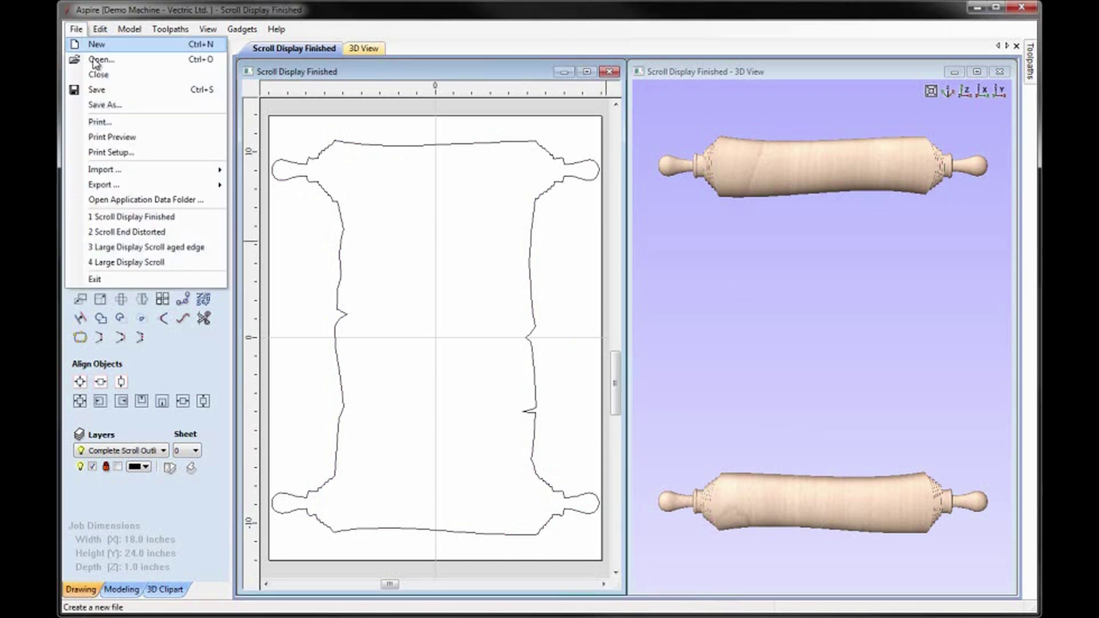
{"action": "left_click", "coordinate": [105, 105]}
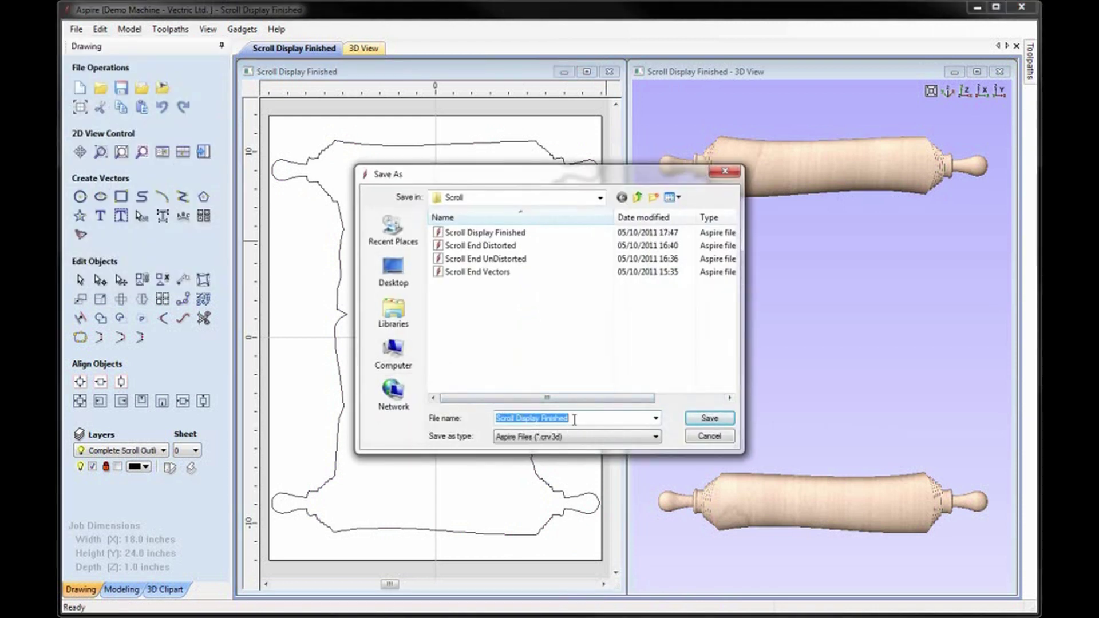
{"action": "left_click_drag", "start_coordinate": [569, 419], "coordinate": [541, 418]}
{"action": "type", "text": "Outline"}
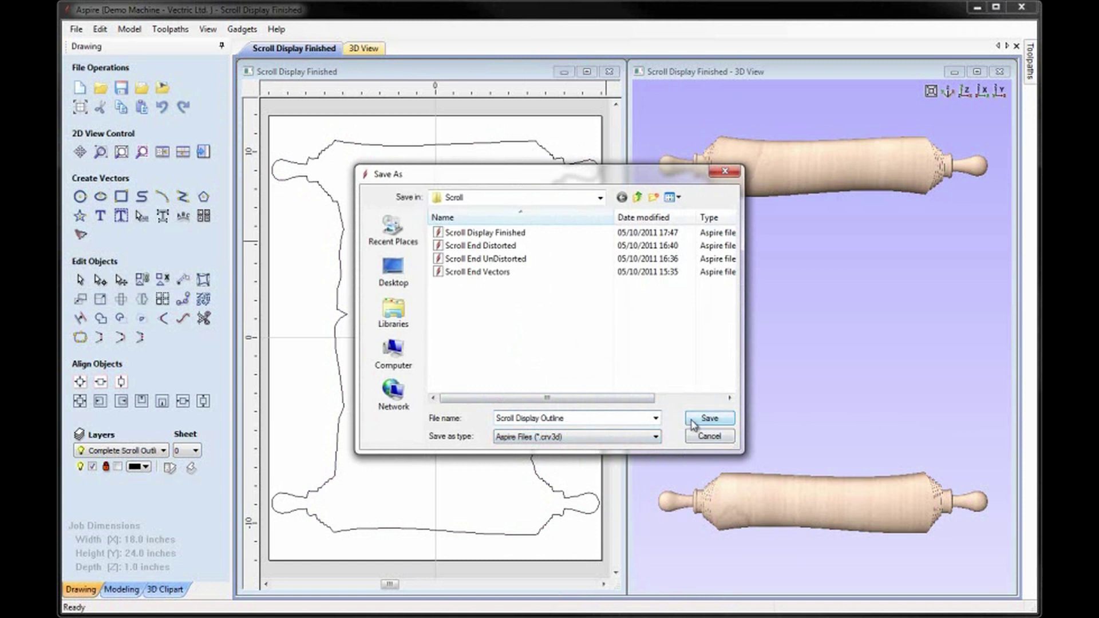
{"action": "left_click", "coordinate": [709, 419]}
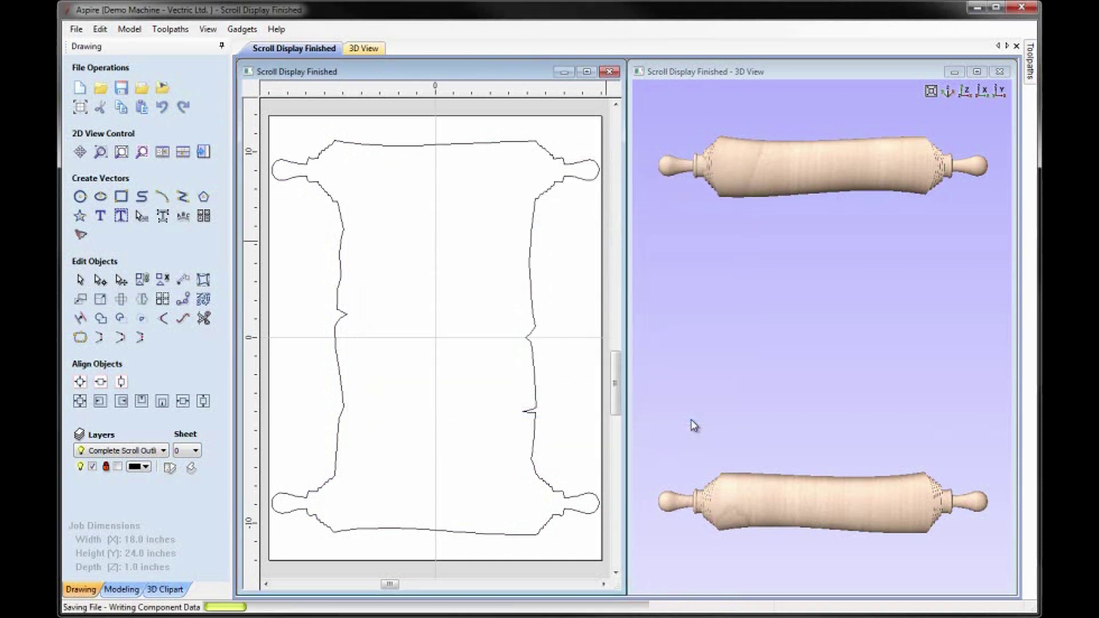